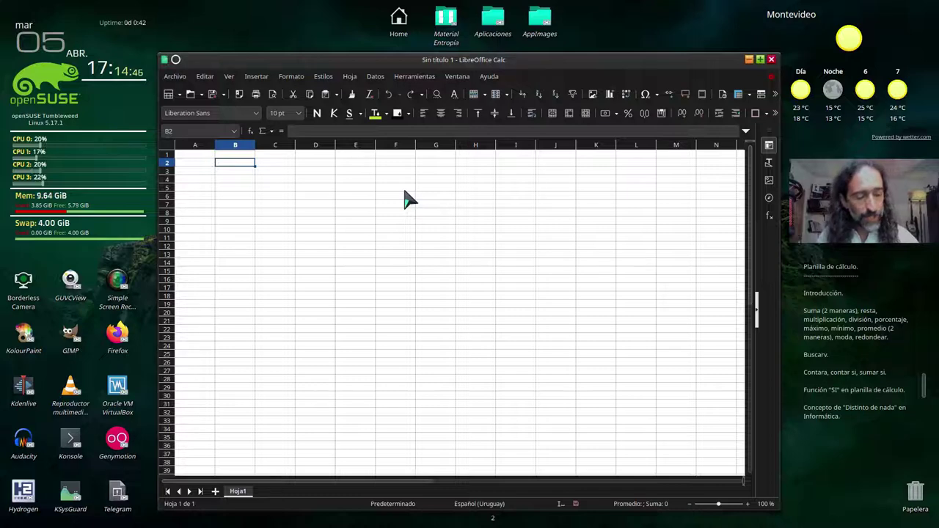
Step: Enter 5+7, 14+33 and Hola as plain text in cells B2, B3 and B4
text(5+7)
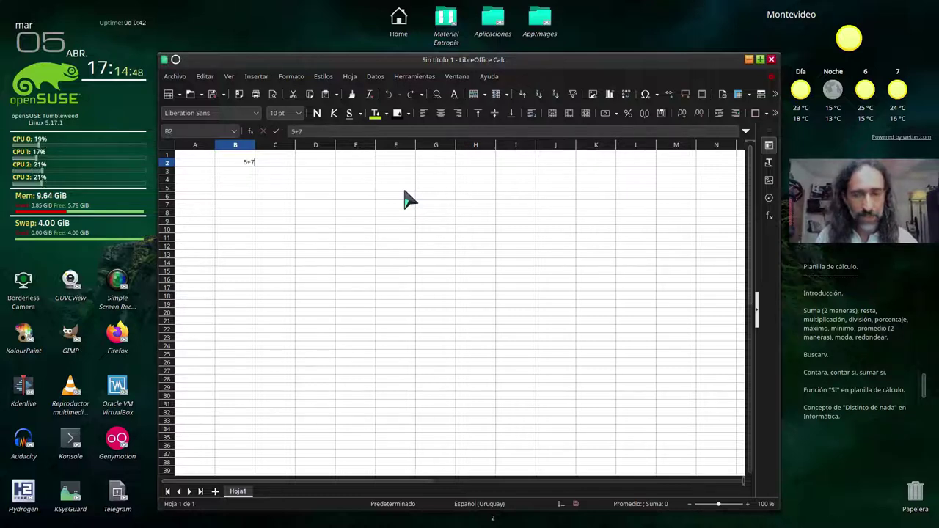
key(Return)
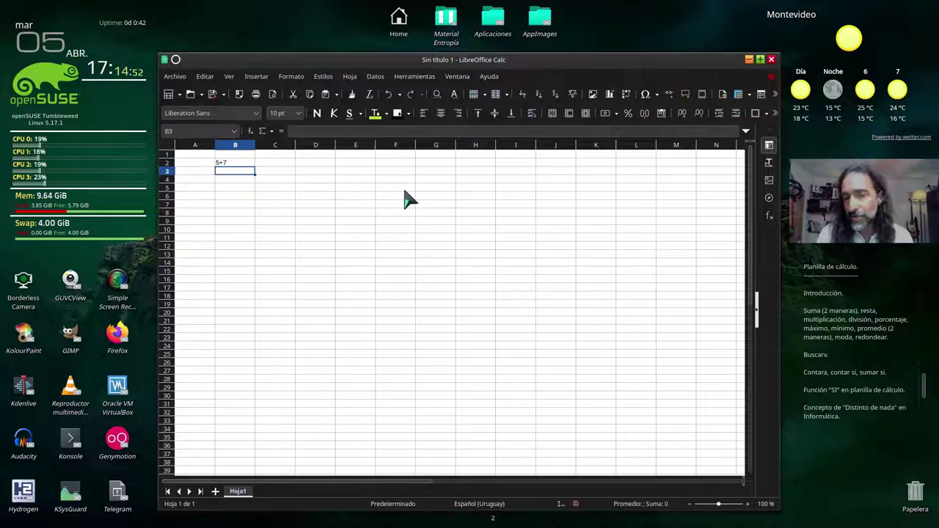
text(14+33)
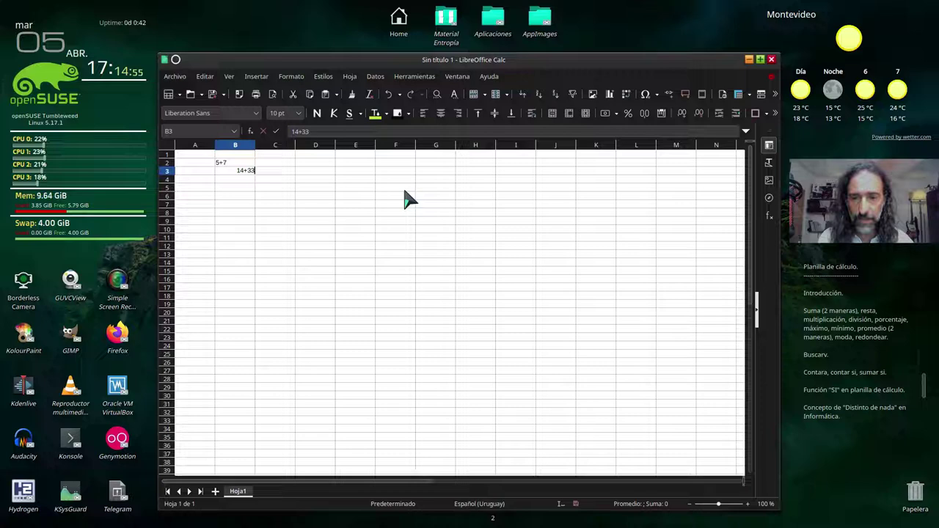
key(Return)
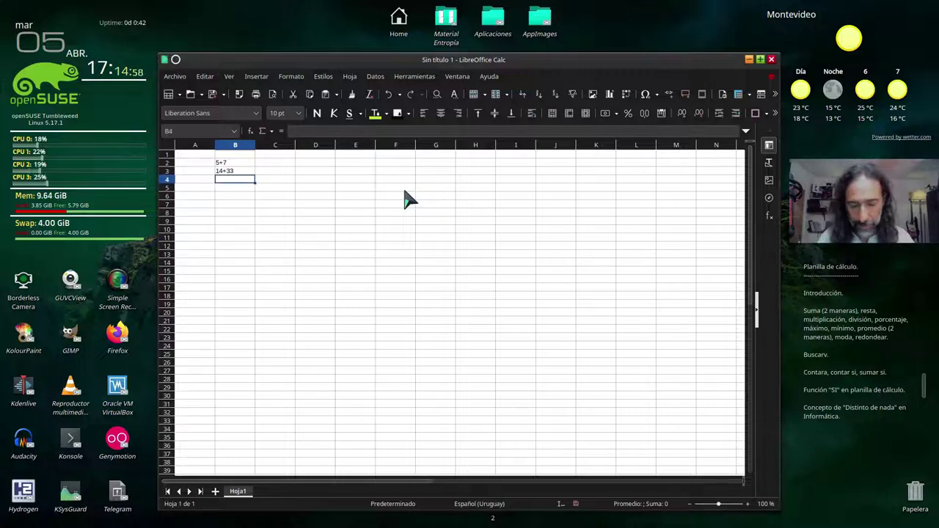
text(Hola)
key(Return)
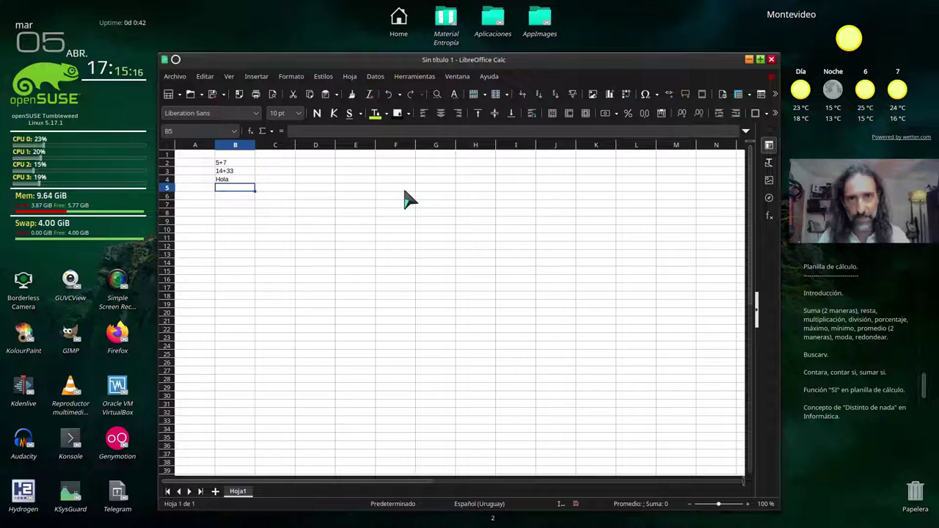
Step: Enter =5+7 in C2 and =14+33 in C3 so they show 12 and 47
key(Right)
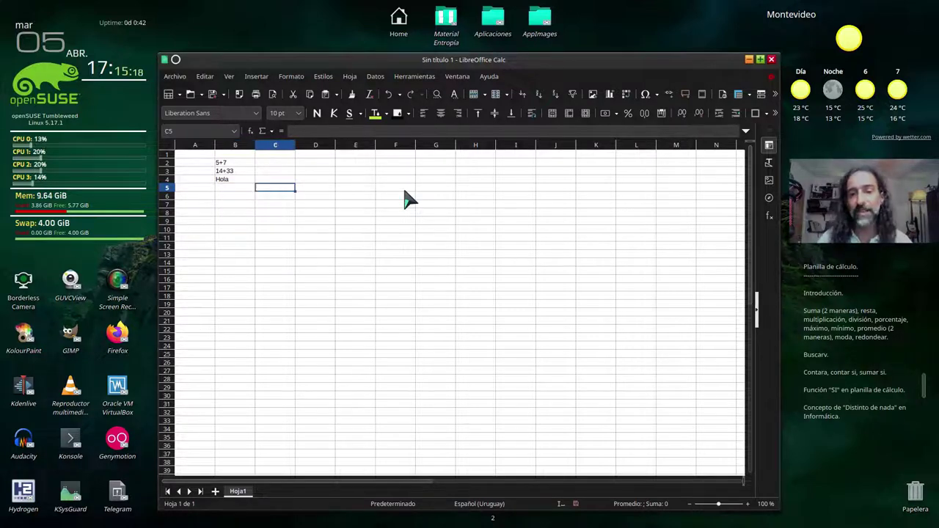
key(Up)
key(Up)
key(Up)
text(=)
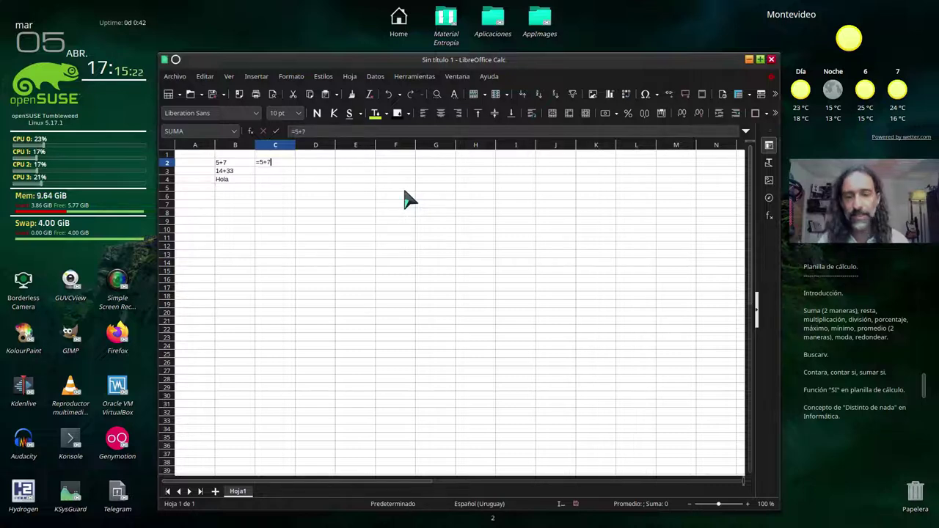
key(Return)
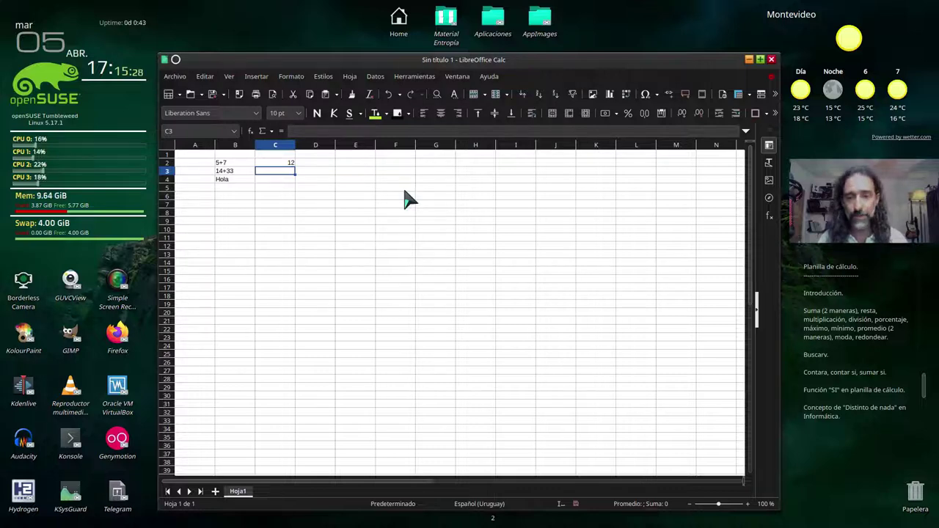
text(=)
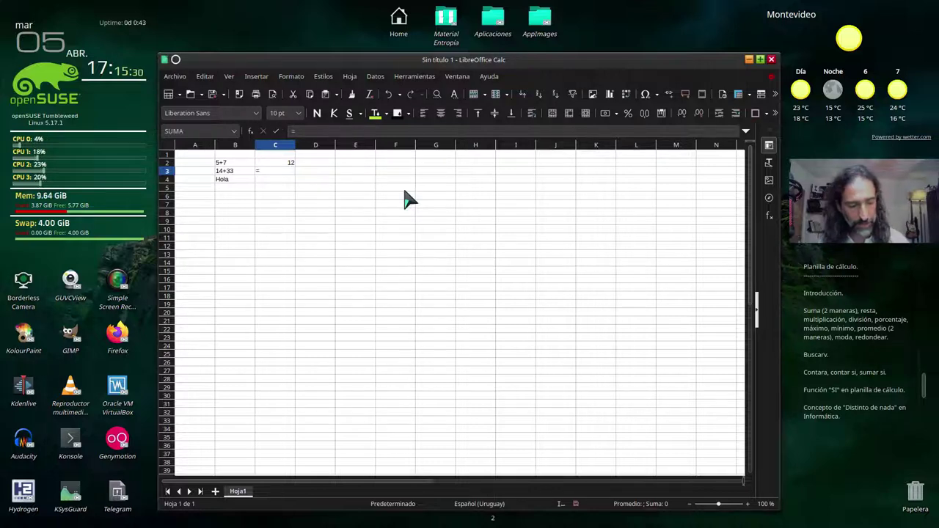
text(14)
text(+33)
key(Return)
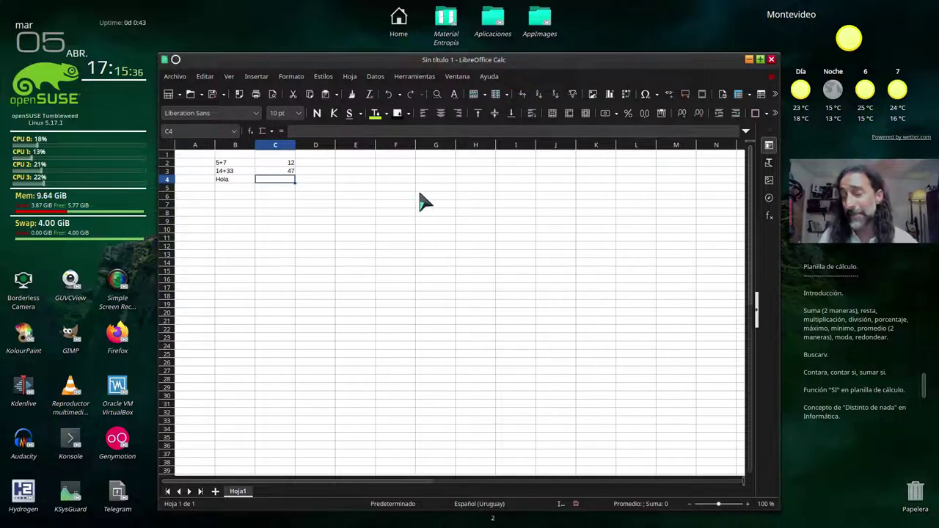
click(226, 163)
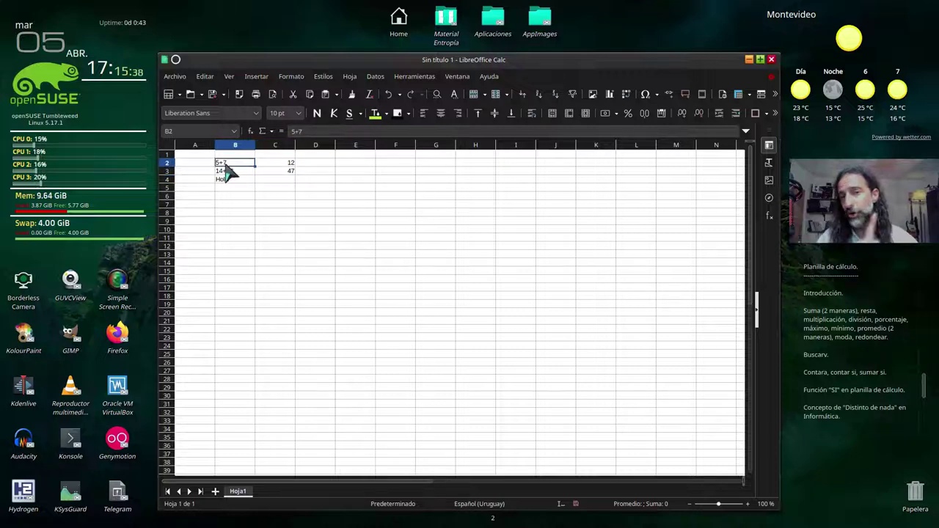
click(275, 165)
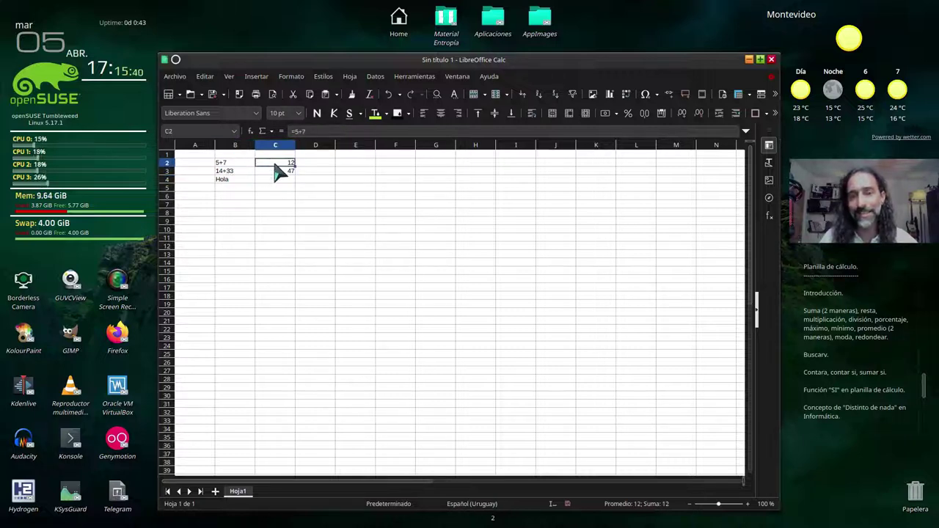
click(221, 167)
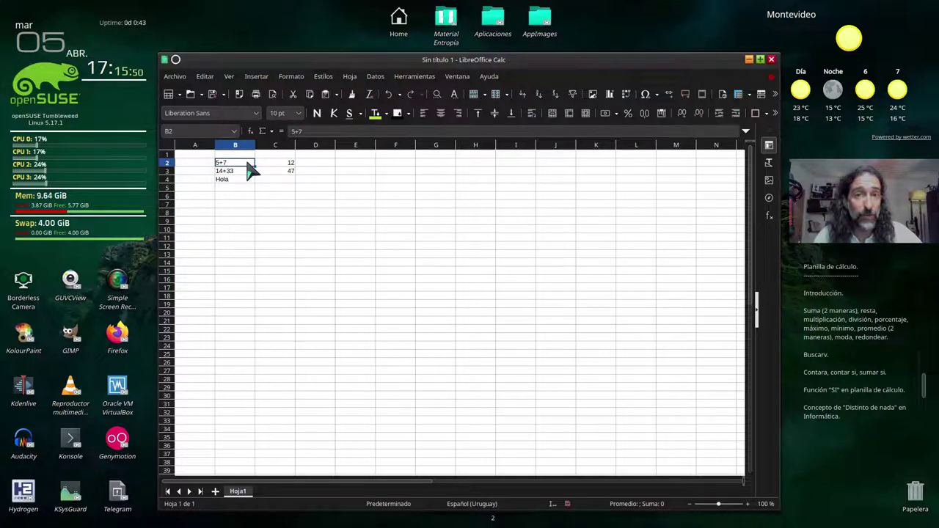
click(279, 164)
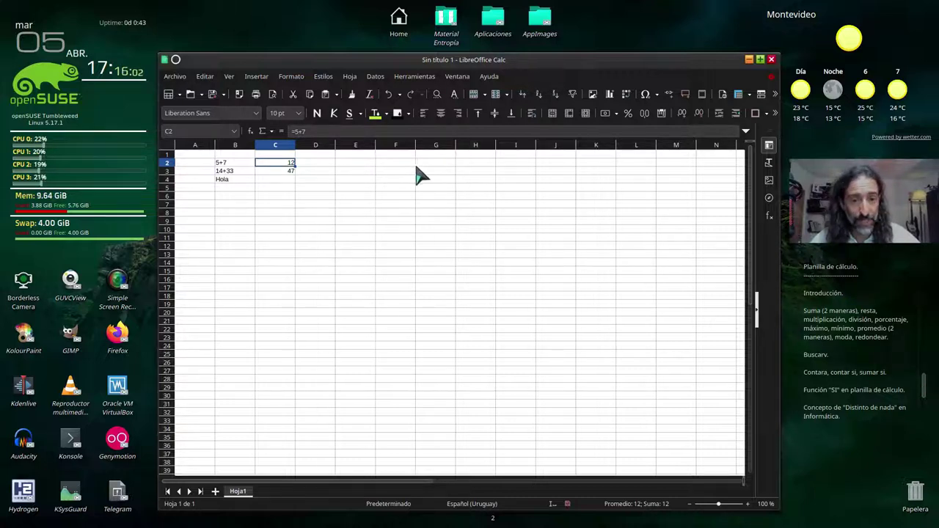
Step: Enter =14*2 in F5 so it shows 28
click(393, 195)
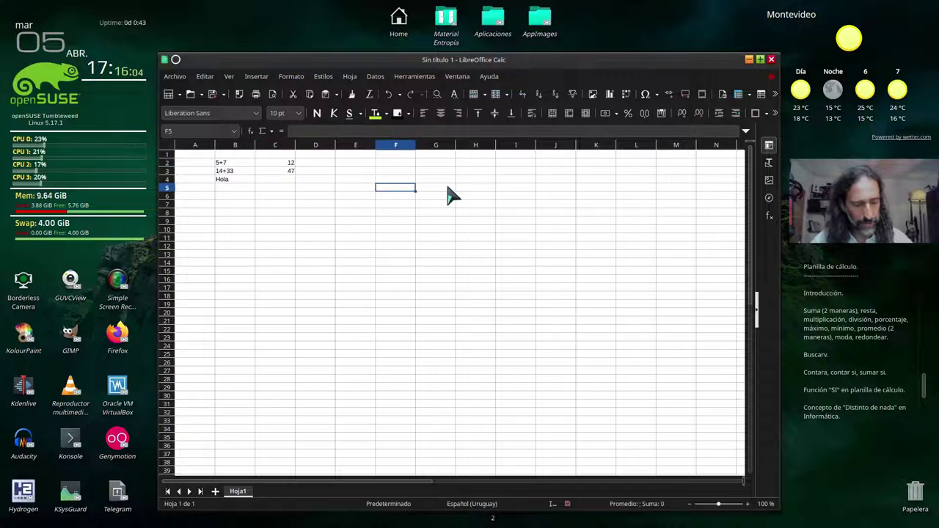
text(=14)
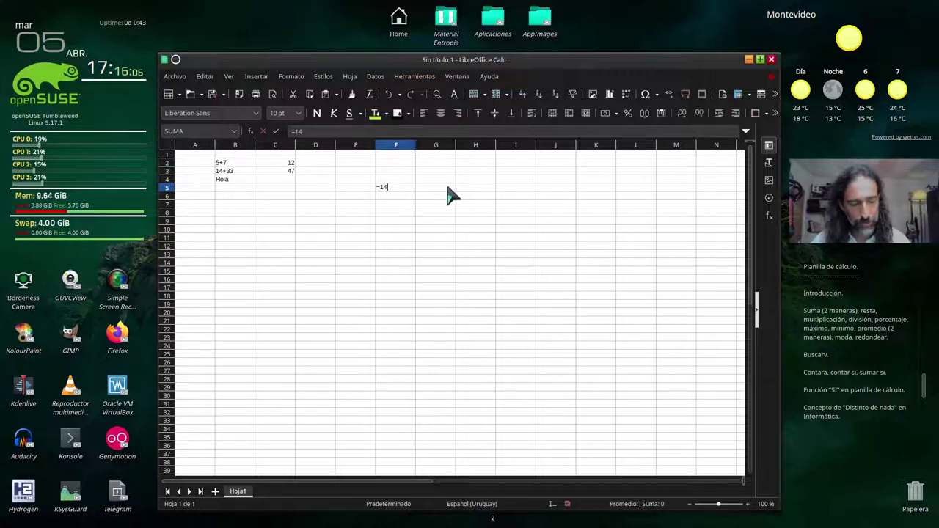
text(*)
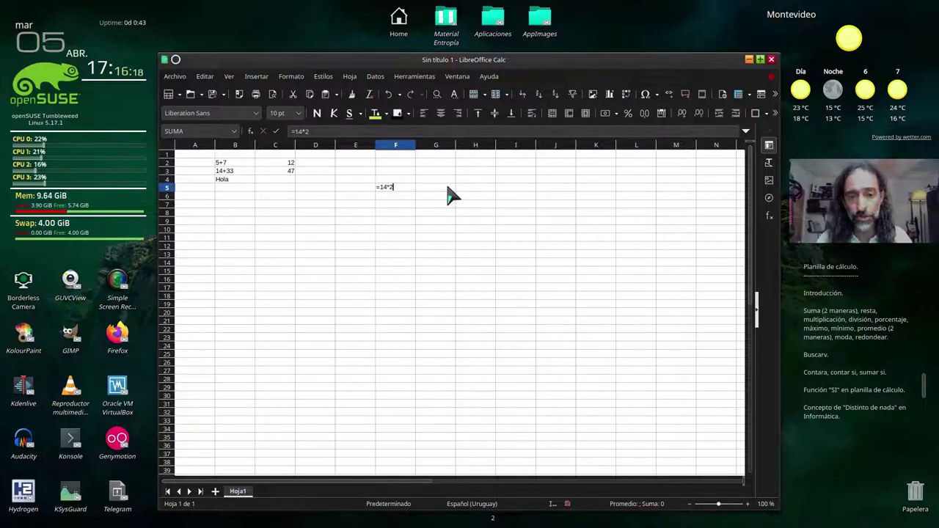
key(Return)
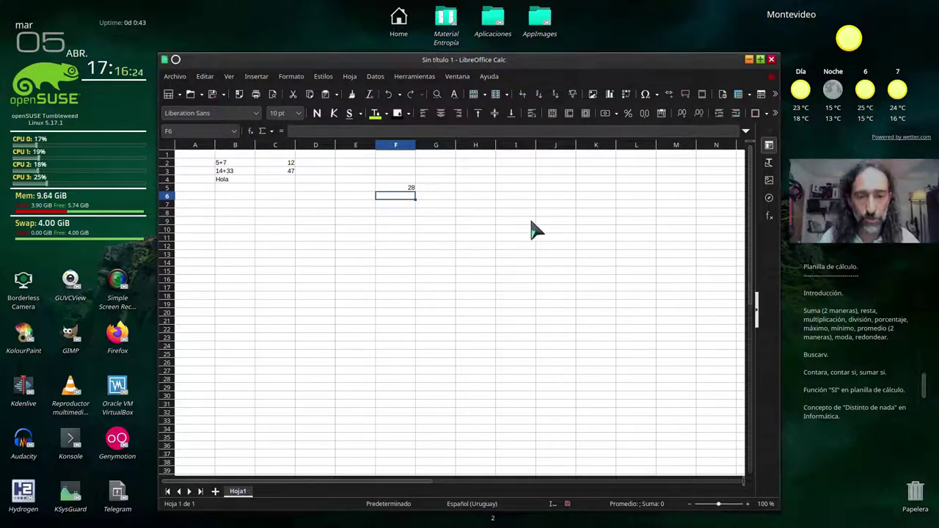
Step: Inspect the F5 formula in edit mode, then erase all entries from the sheet
click(394, 189)
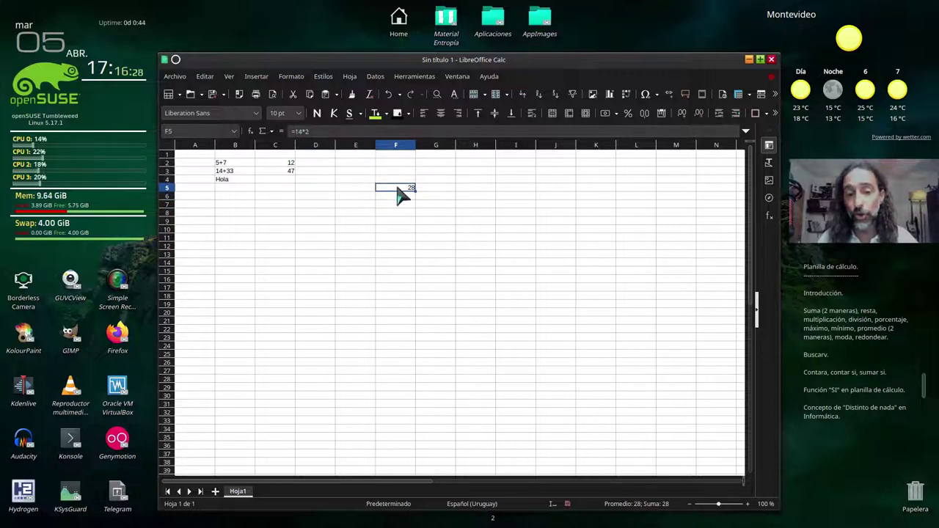
double_click(396, 189)
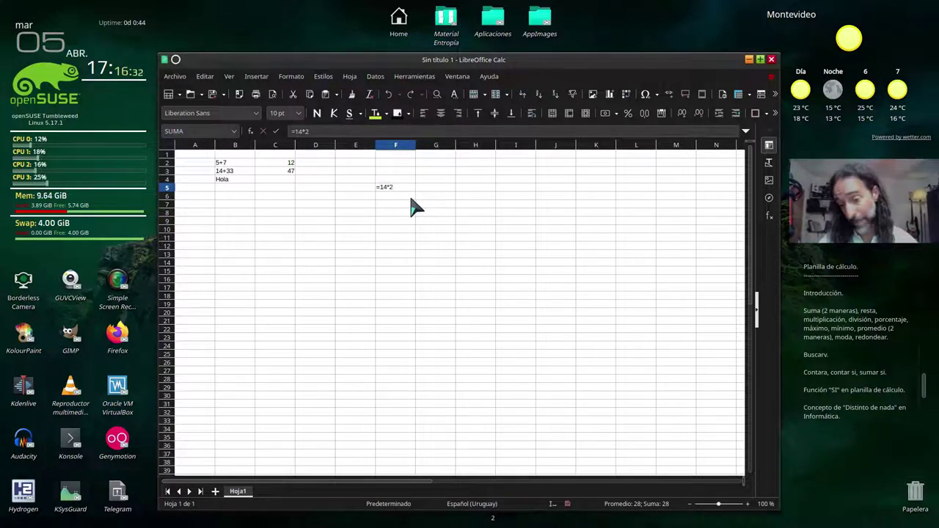
key(Escape)
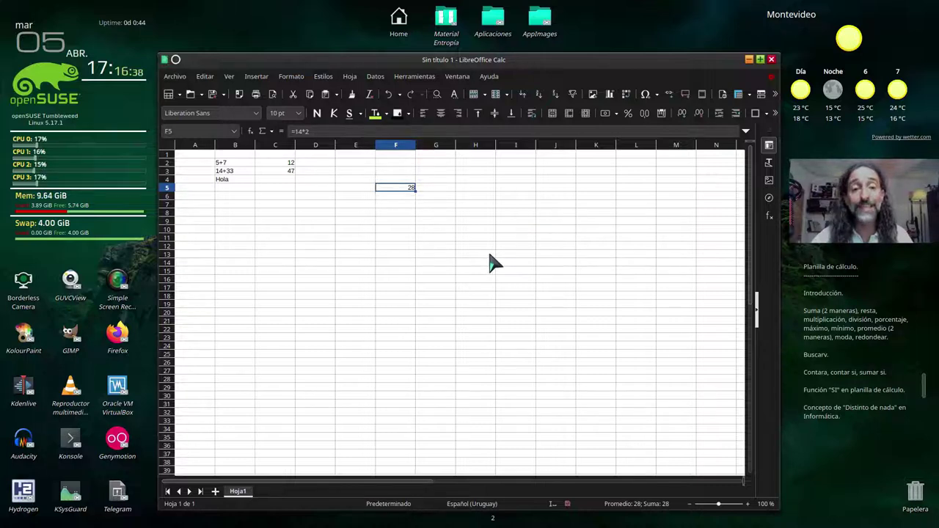
key(F2)
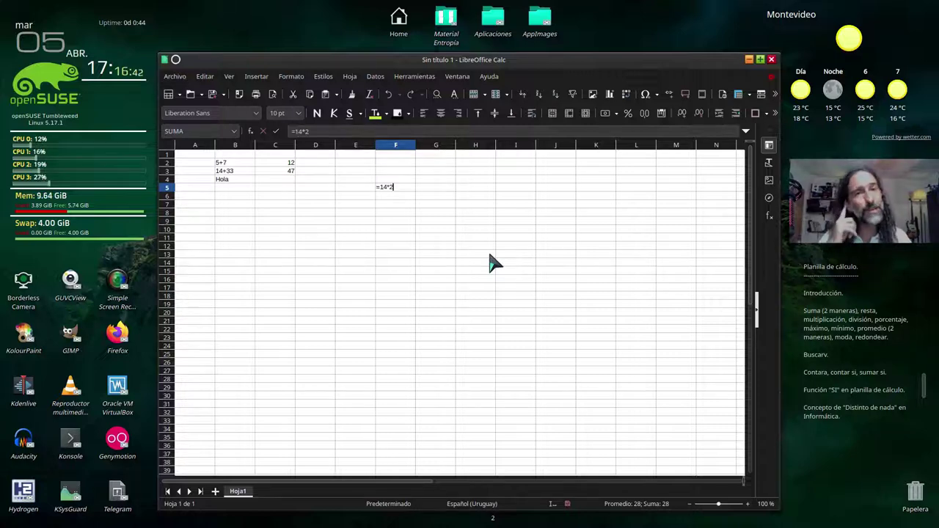
key(Return)
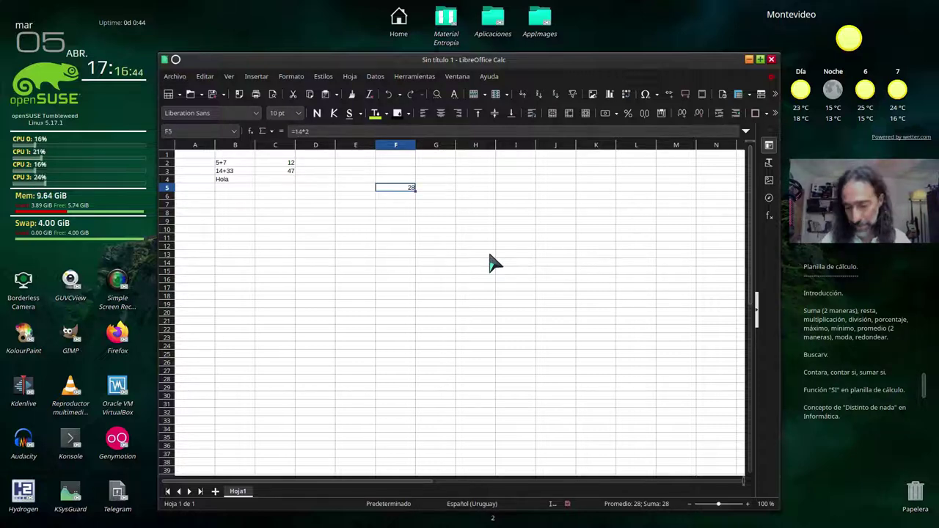
key(ctrl+z)
key(ctrl+z)
key(ctrl+z)
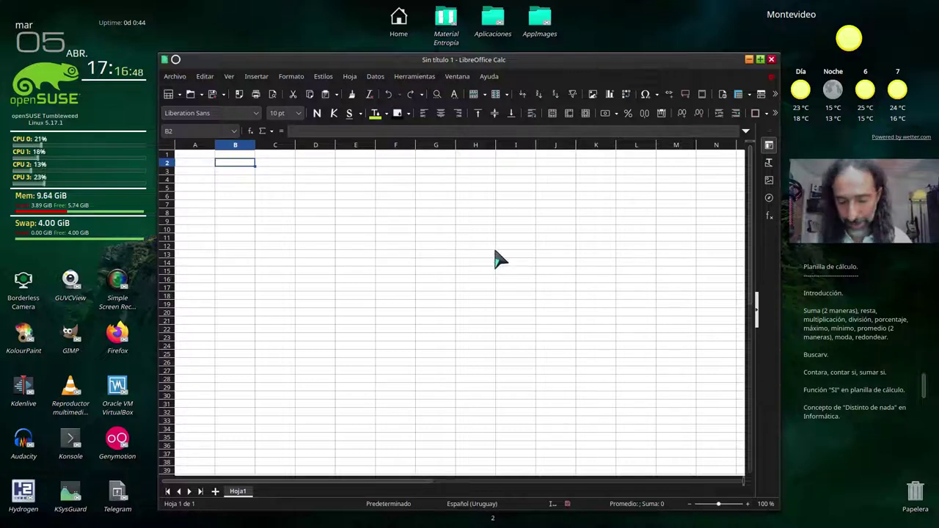
Step: Set the whole sheet's font size to 20 pt
click(168, 146)
click(298, 113)
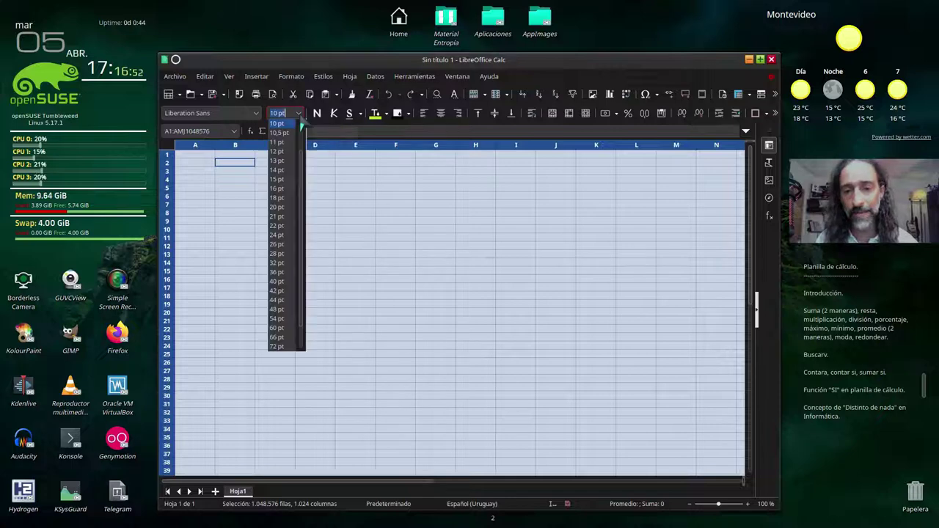
click(277, 208)
Step: Enter the heading 'Suma.' in B2
click(235, 179)
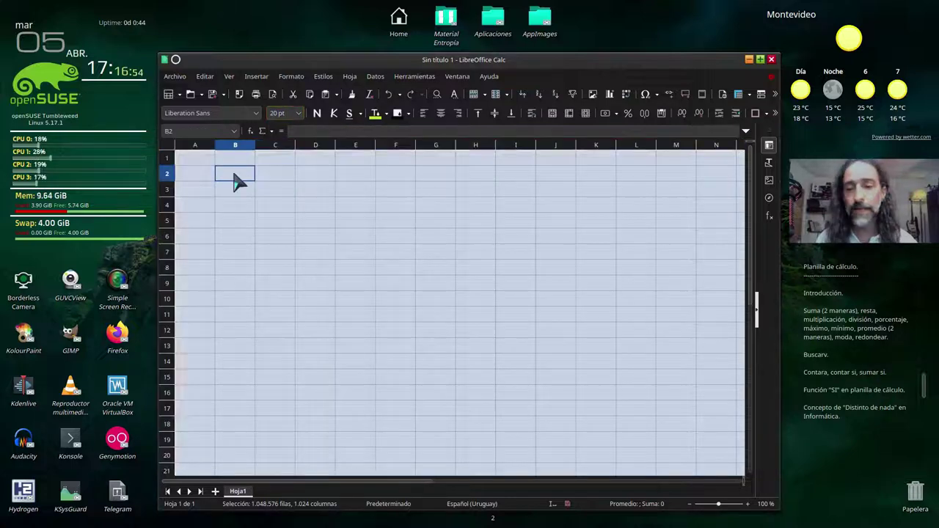
text(Sumas)
key(BackSpace)
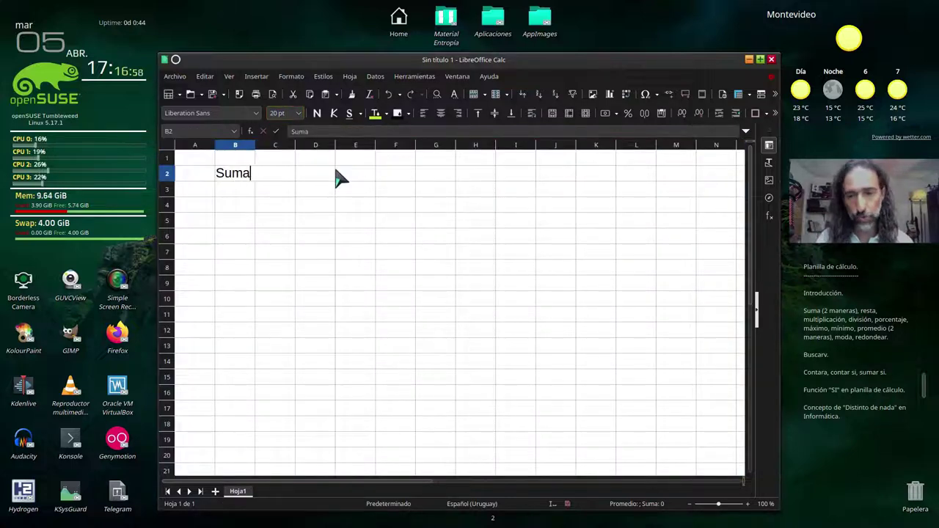
text(.)
key(Return)
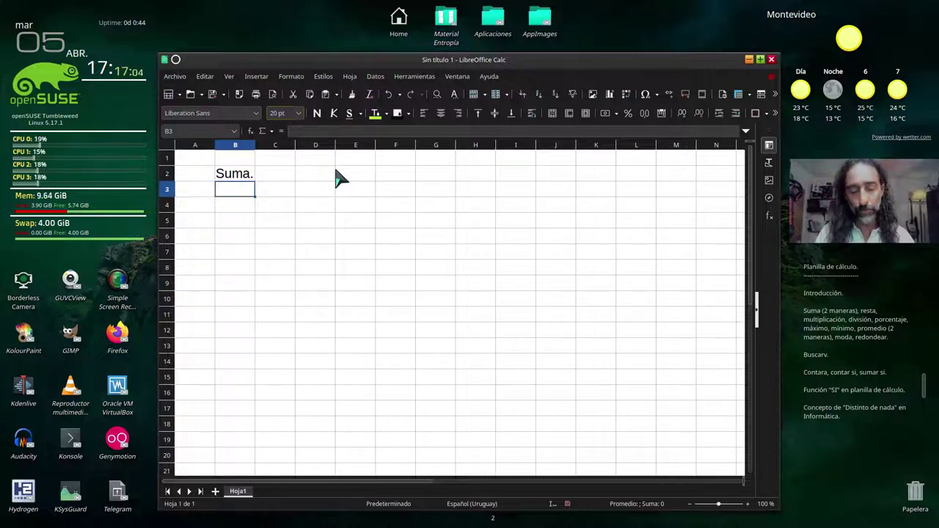
Step: Enter 'Introduzca los números a sumar en la fila o renglón 5' in B3
text(Int)
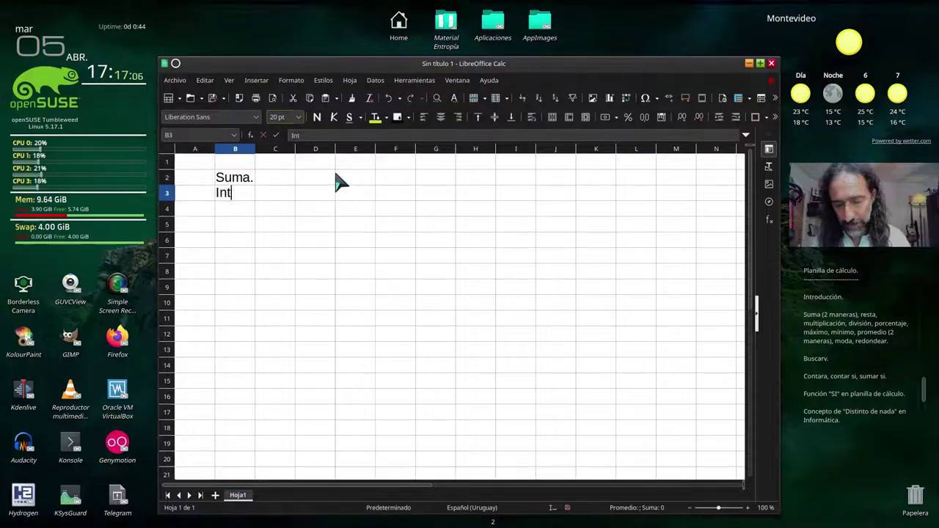
text(roduzca los nú)
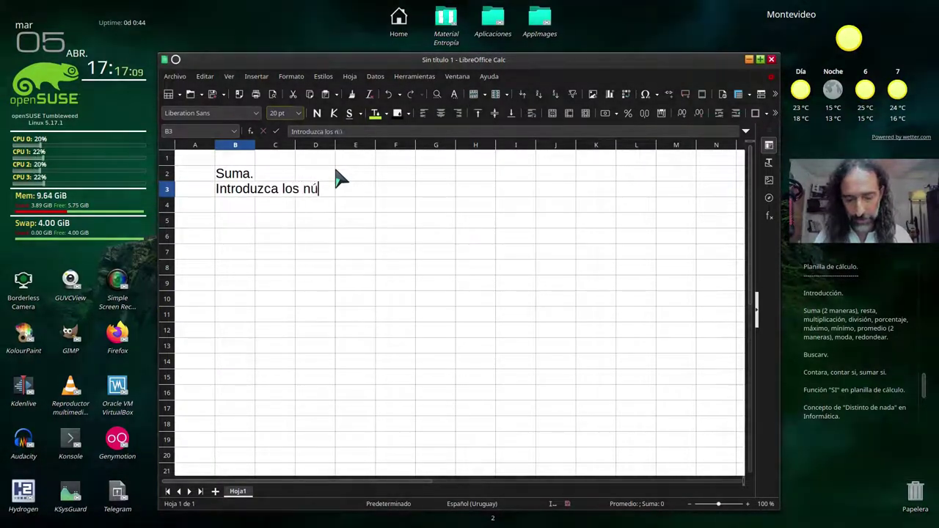
text(meros a sumar en)
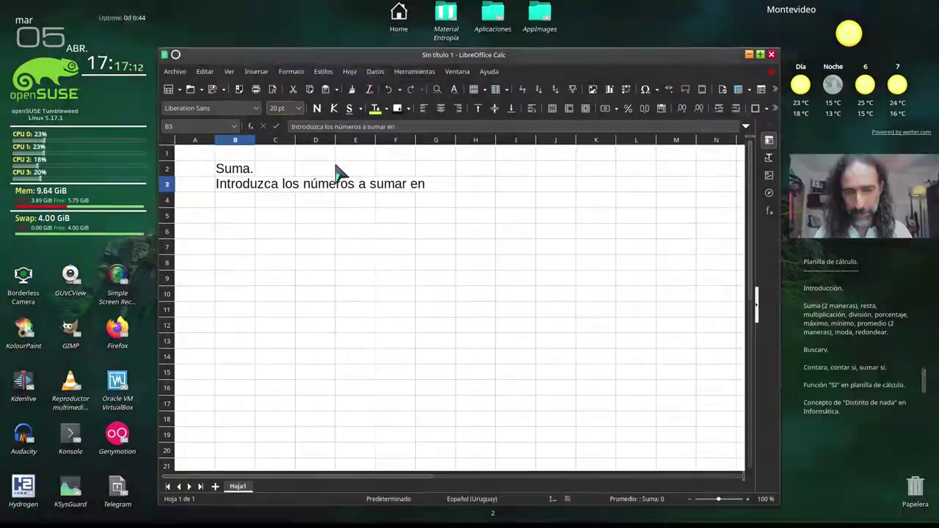
text( la fila o ren)
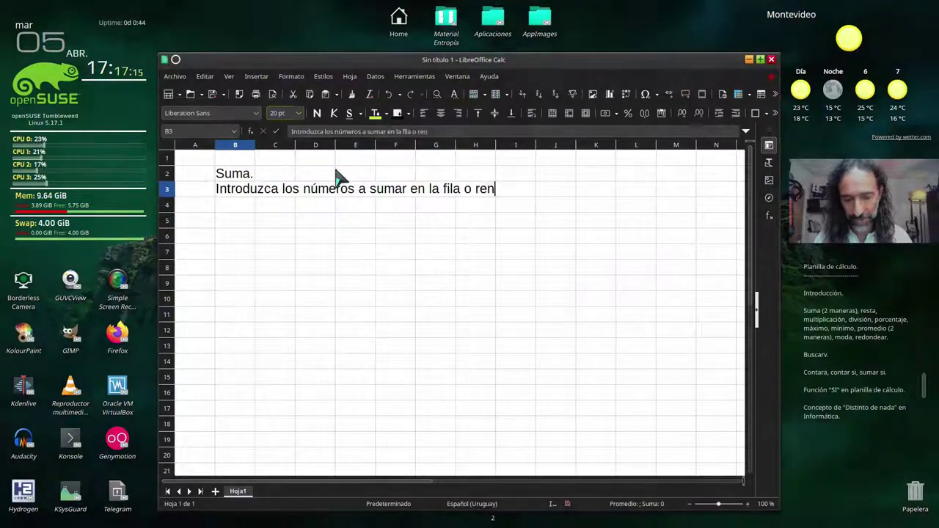
text(glón)
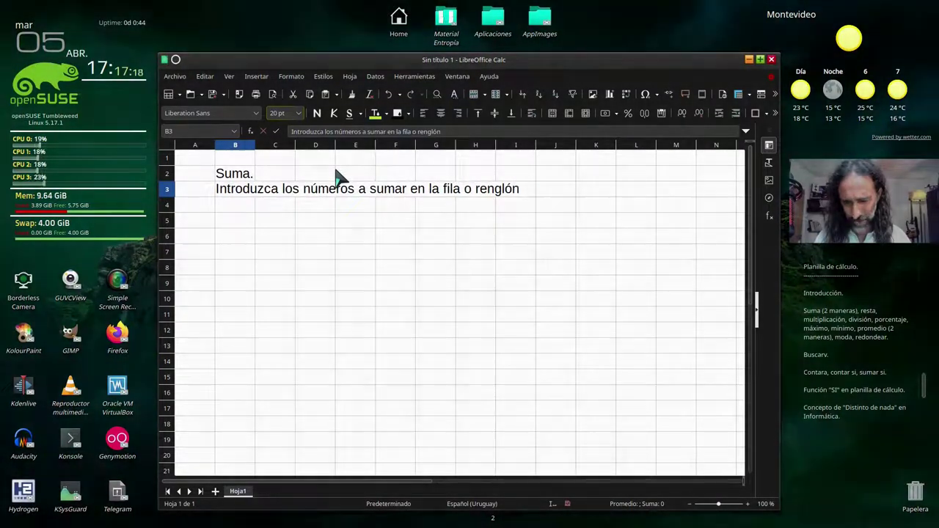
text( 5)
key(Return)
key(Return)
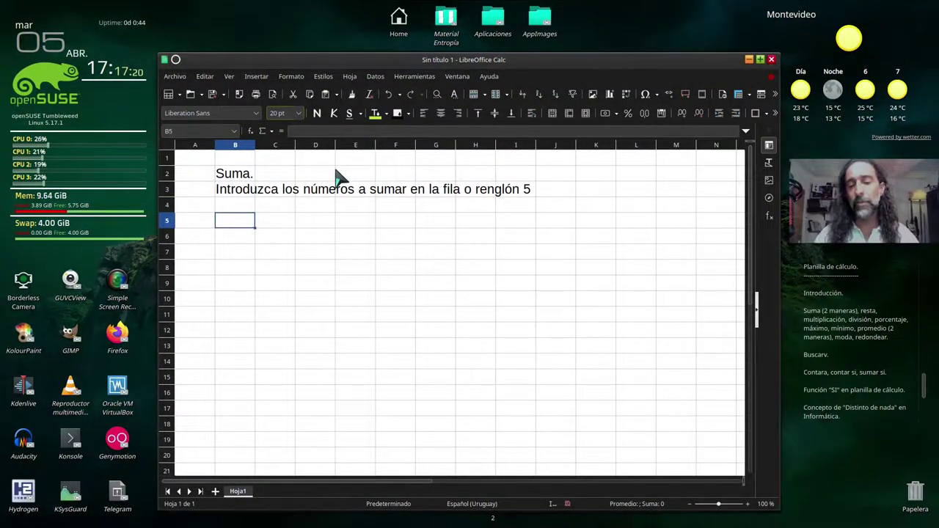
Step: Add the label 'Resultado:' in B7 below the B5:G5 input row
mouse_move(247, 222)
mouse_down()
mouse_move(287, 233)
mouse_move(690, 232)
mouse_up()
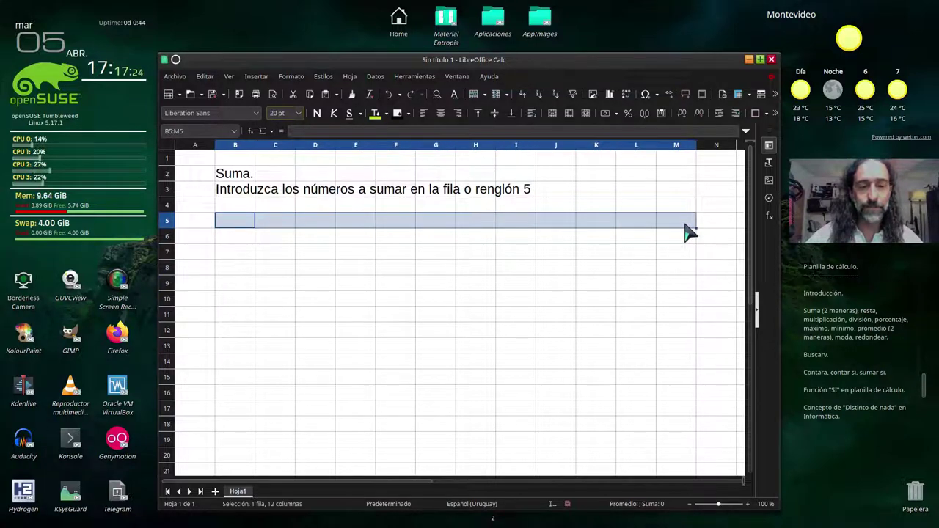
click(237, 255)
text(Resul)
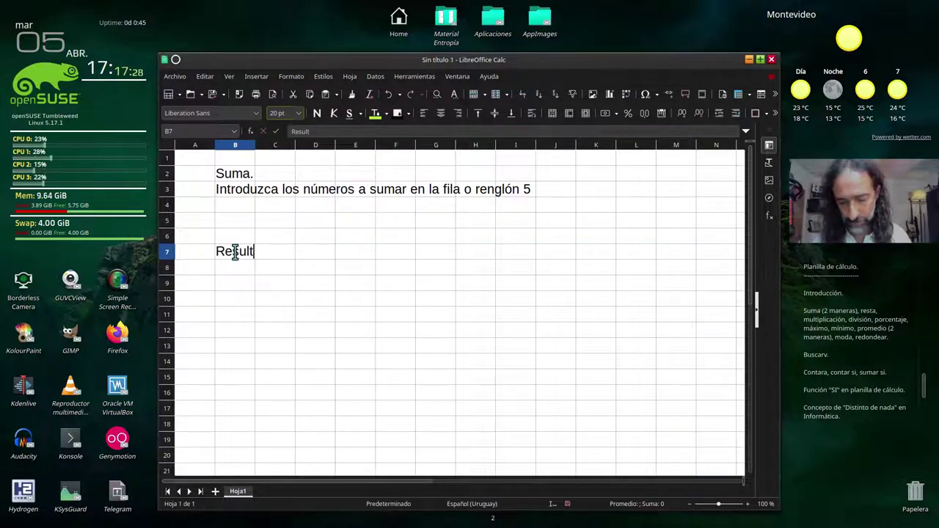
text(tad)
key(Return)
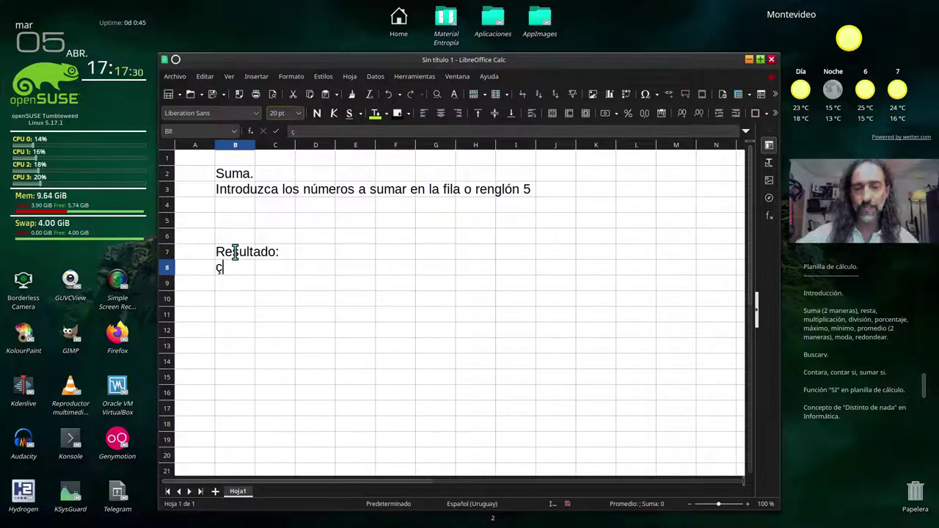
key(Return)
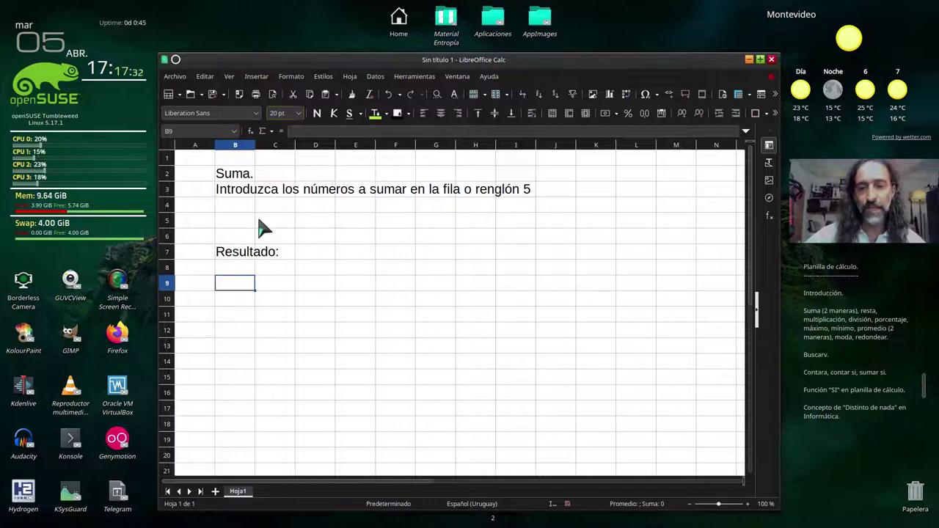
Step: Make the Suma. heading bold and set the B3 instruction and B7 label to 16 pt
click(244, 180)
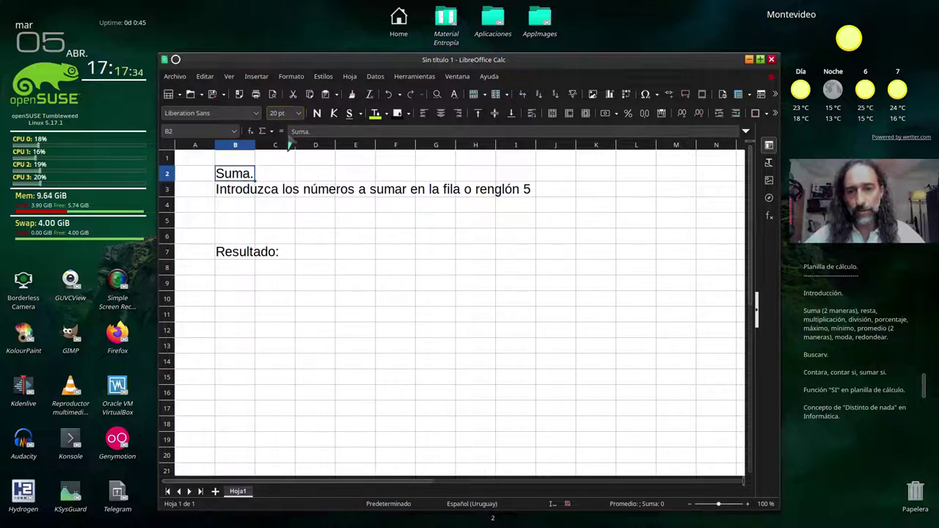
click(317, 113)
click(256, 193)
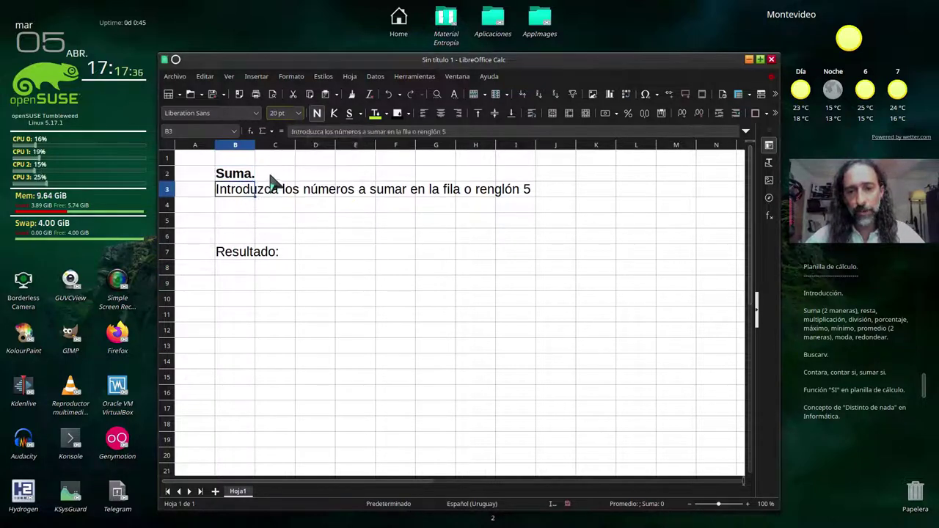
click(298, 113)
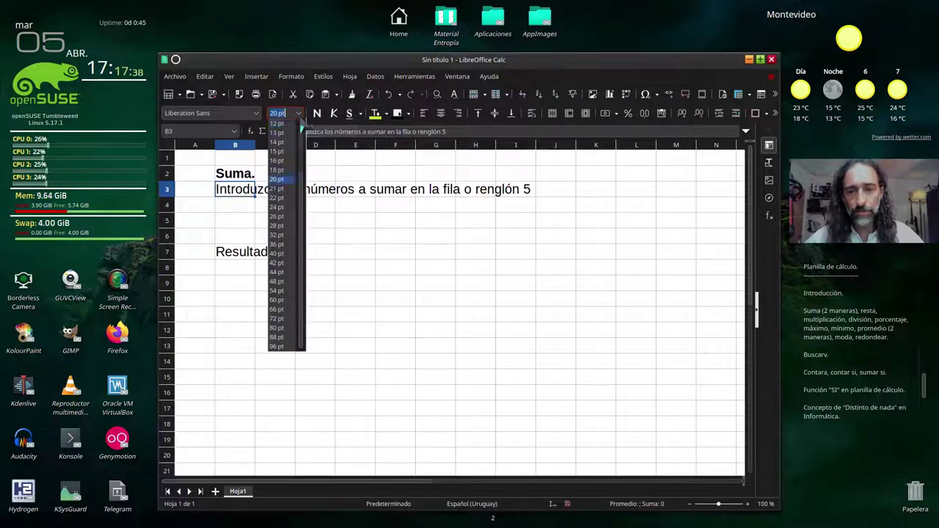
click(283, 163)
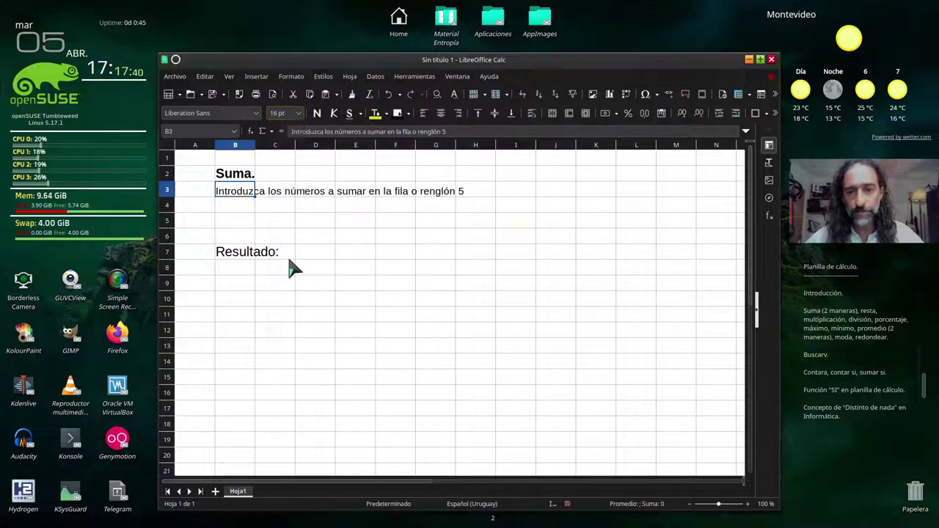
click(233, 253)
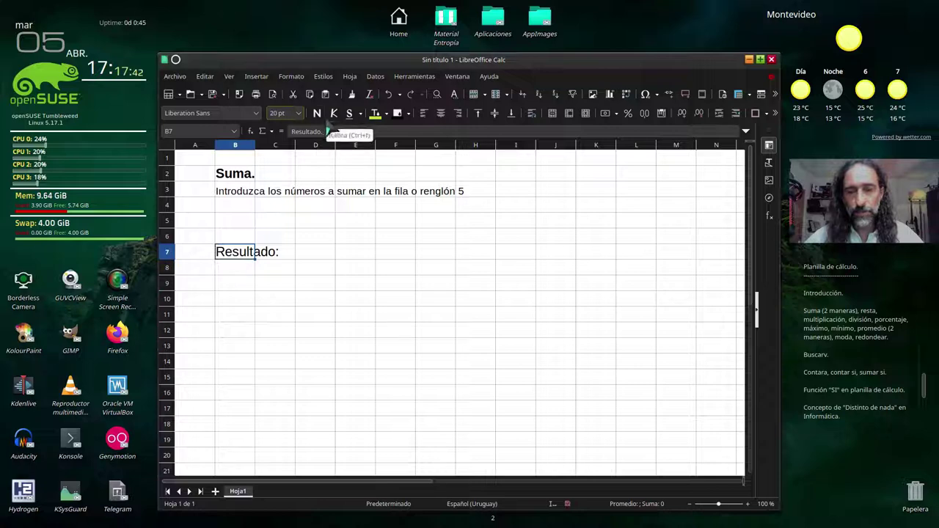
click(298, 113)
Step: Finish setting Resultado: to 16 pt and colour the Suma. heading dark green
click(285, 170)
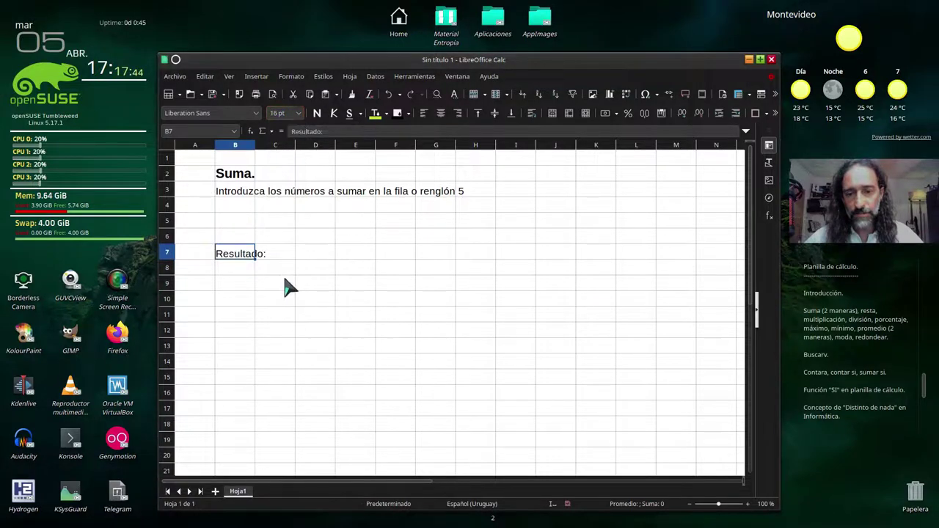
click(288, 285)
click(234, 175)
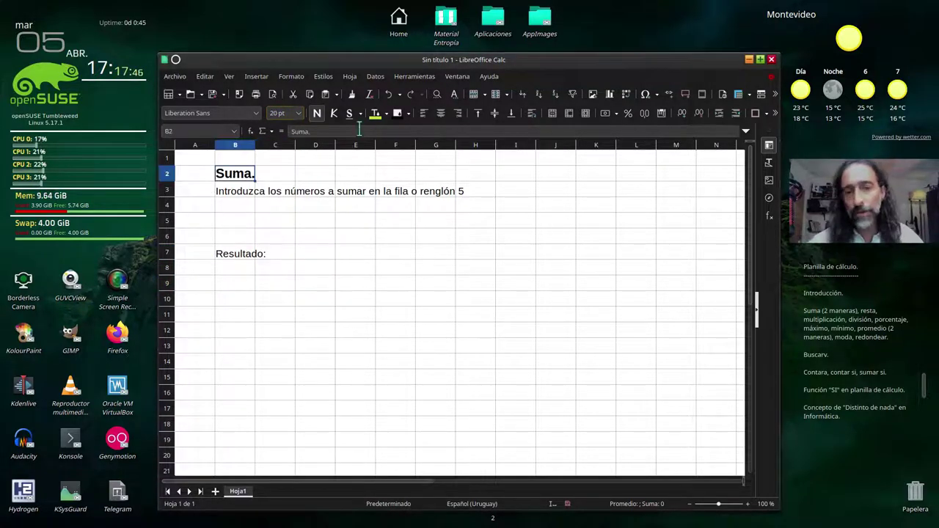
click(375, 113)
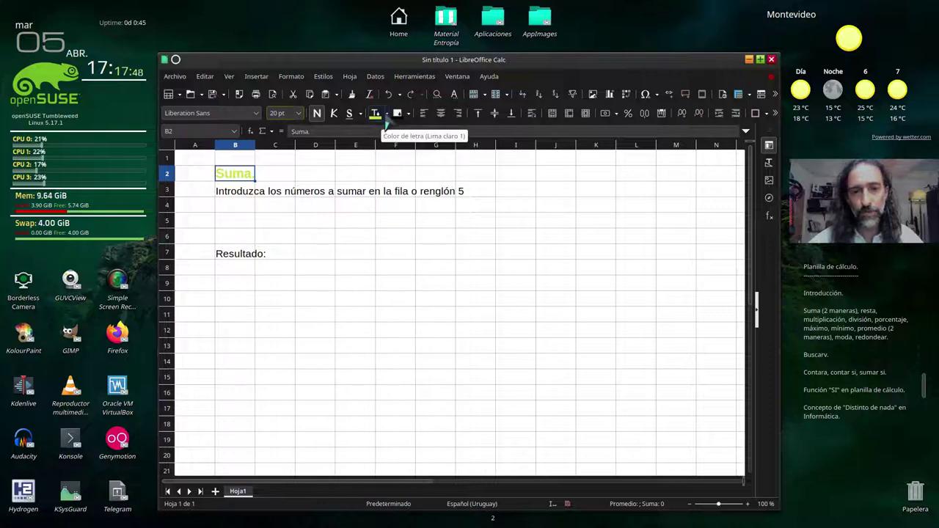
click(387, 114)
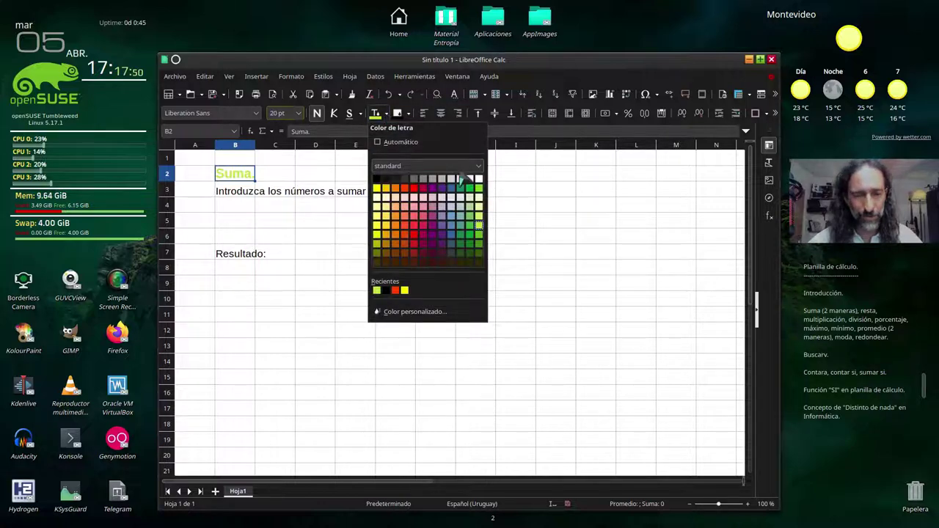
click(471, 246)
click(314, 314)
Step: Switch the Suma. heading to a lighter green
click(242, 176)
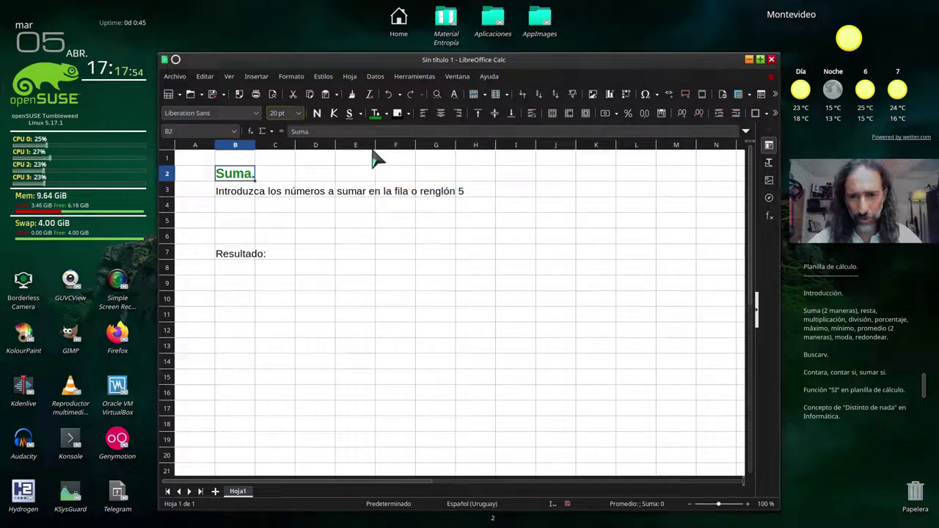
click(387, 114)
click(478, 248)
click(329, 307)
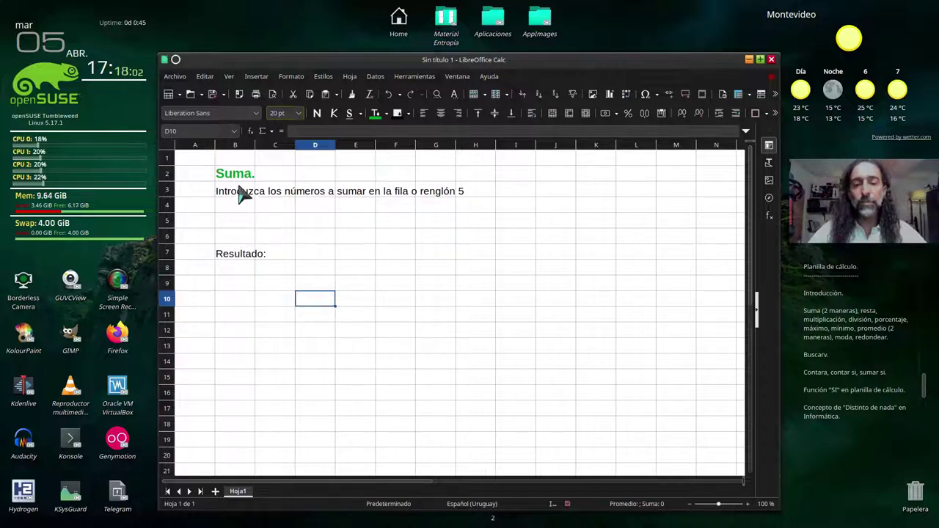
Step: Reduce the heights of rows 3 and 7, then review cells B2, B3, B7 and B5
drag(168, 198, 168, 194)
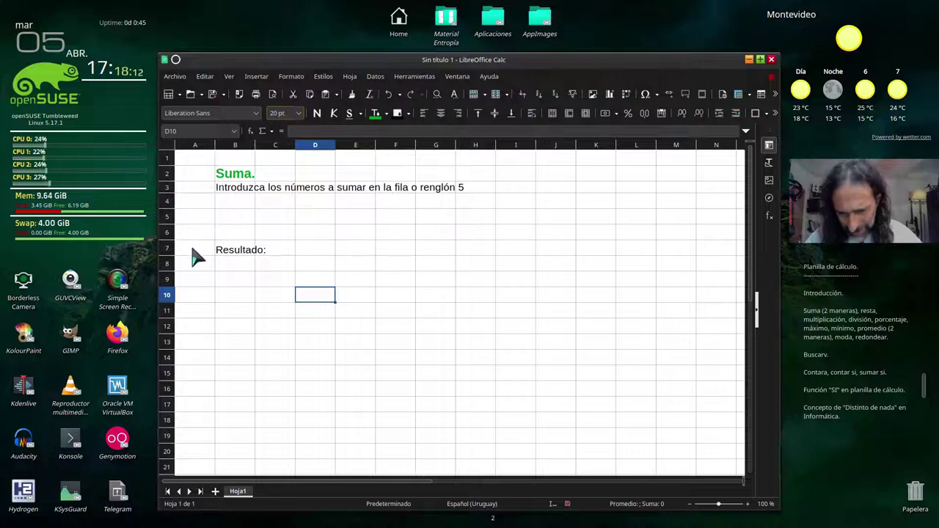
drag(168, 255, 168, 252)
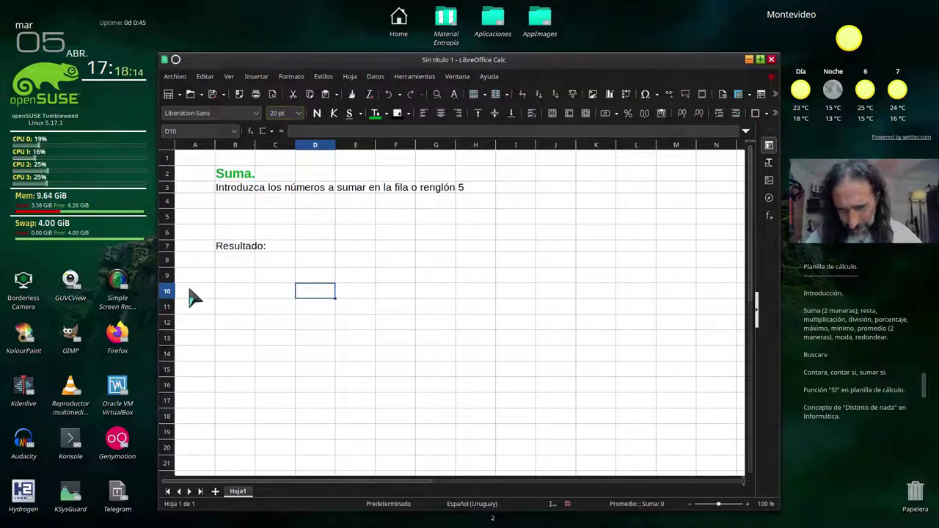
click(235, 178)
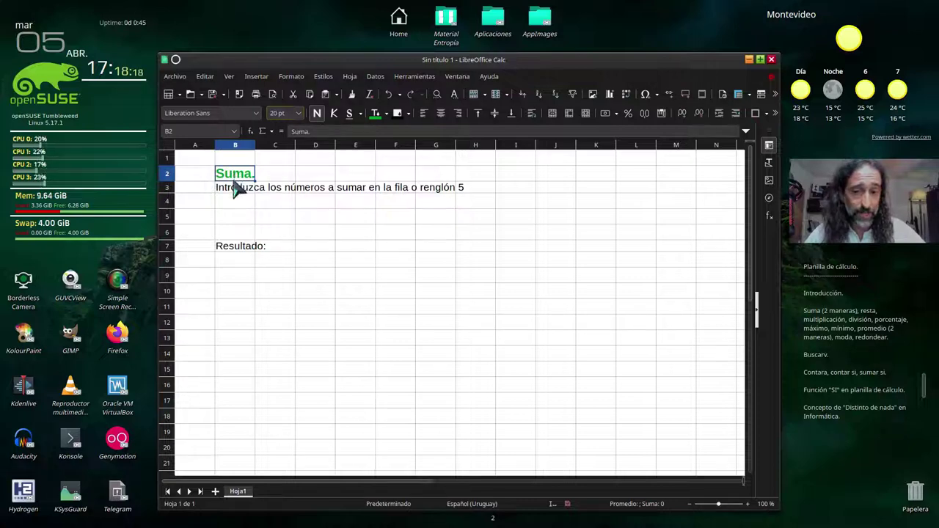
click(237, 191)
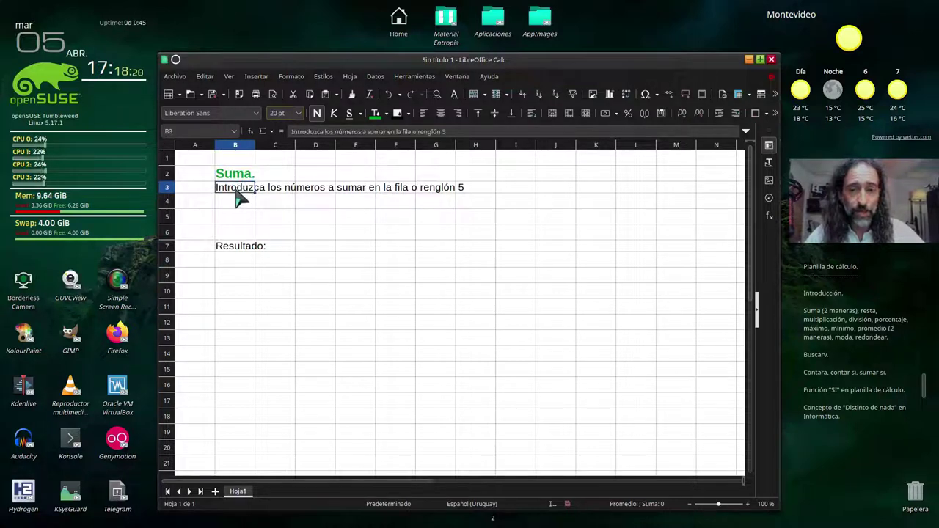
click(238, 249)
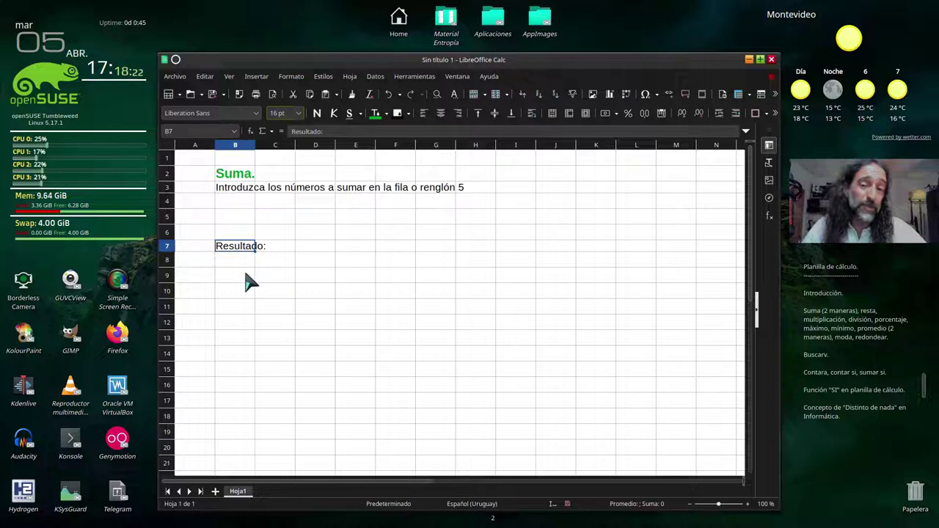
click(239, 218)
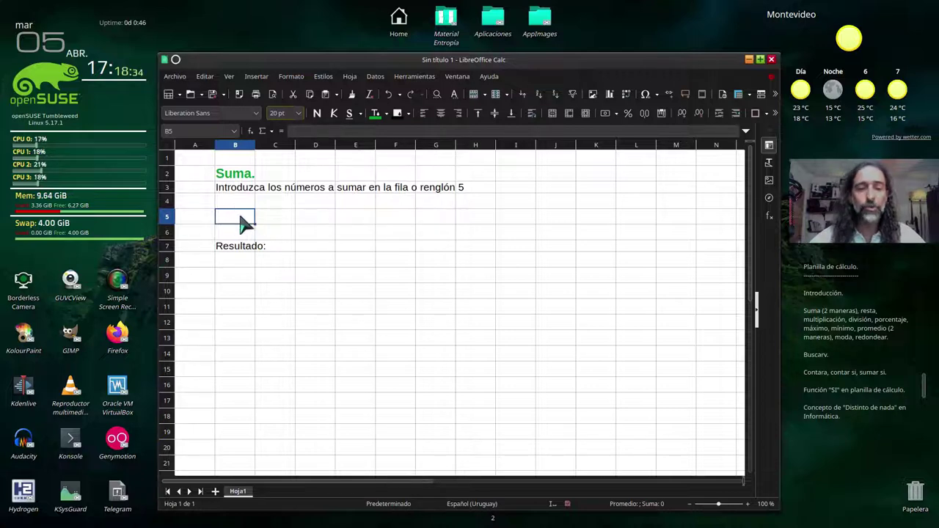
Step: Select B5:G5 and open the Formato de celdas dialog from the right-click menu
drag(245, 222, 437, 220)
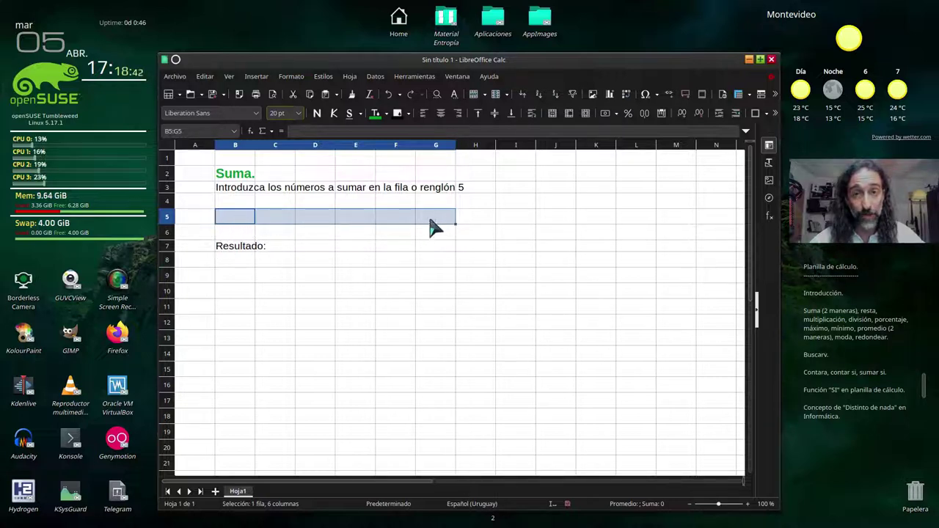
right_click(426, 215)
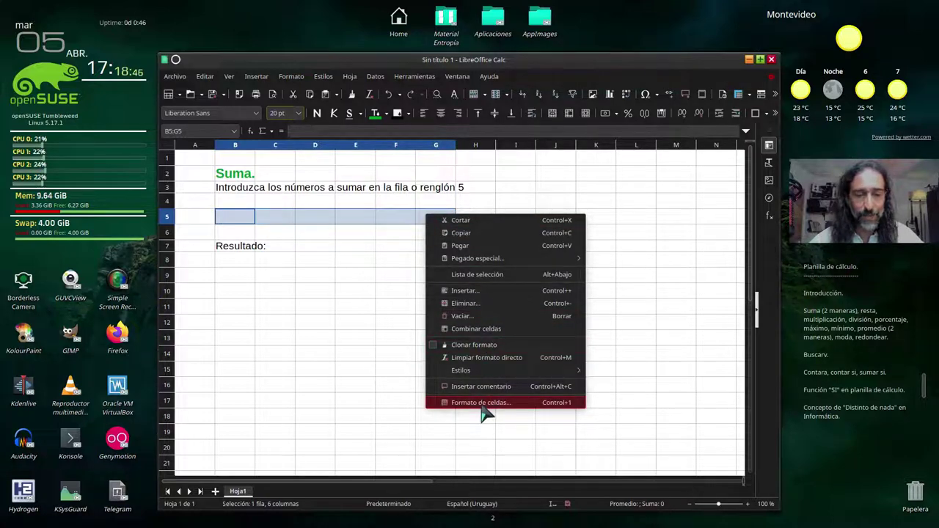
click(291, 78)
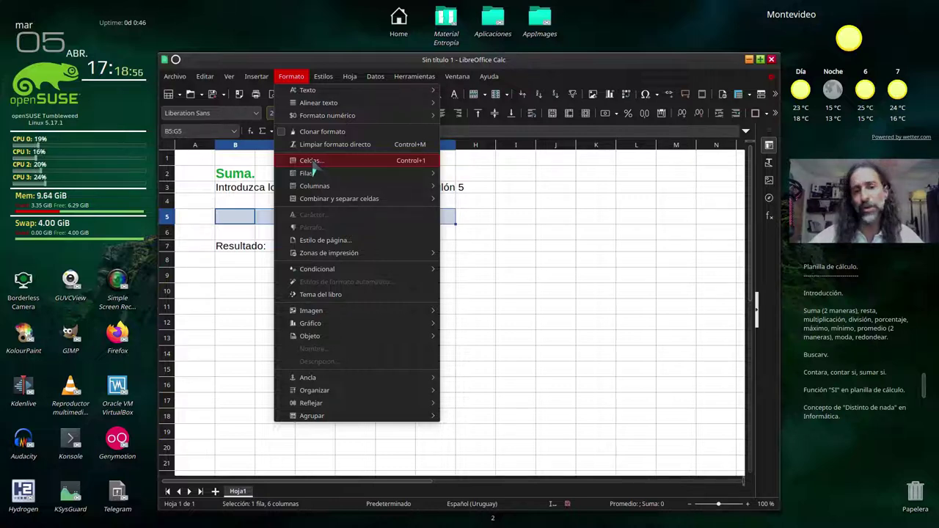
click(312, 161)
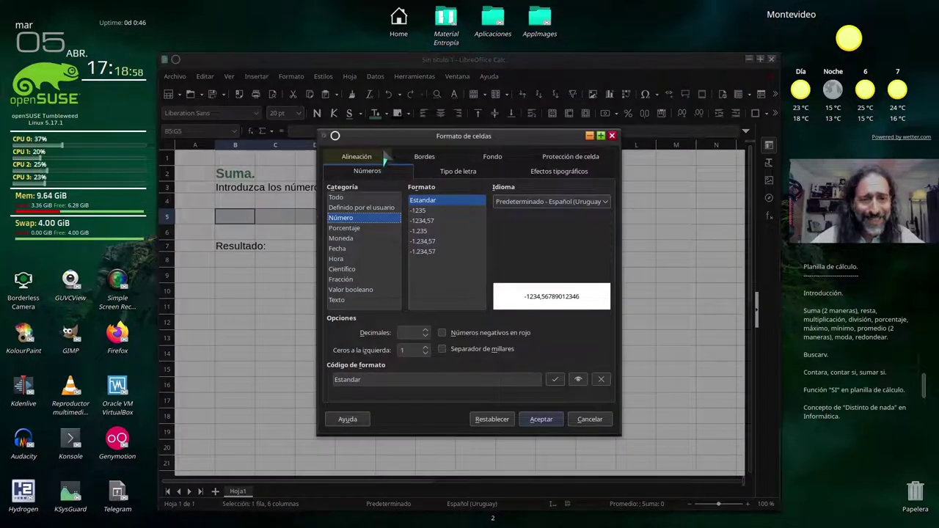
Step: Move the Formato de celdas dialog aside and view its Font and Font Effects settings
drag(389, 139, 517, 102)
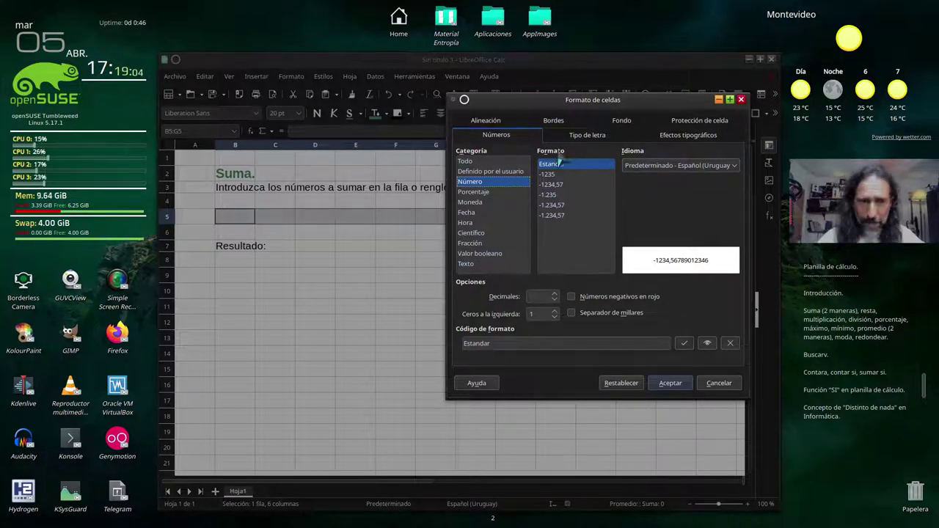
click(586, 135)
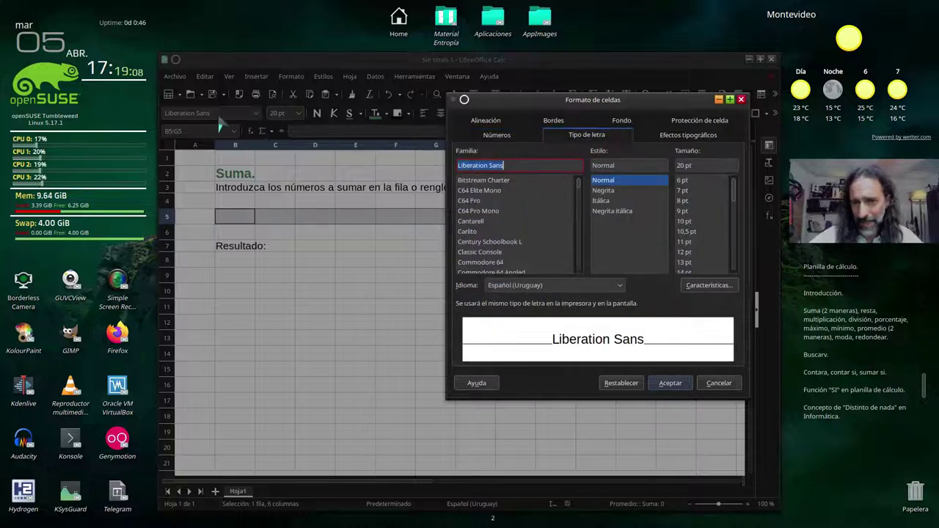
click(671, 140)
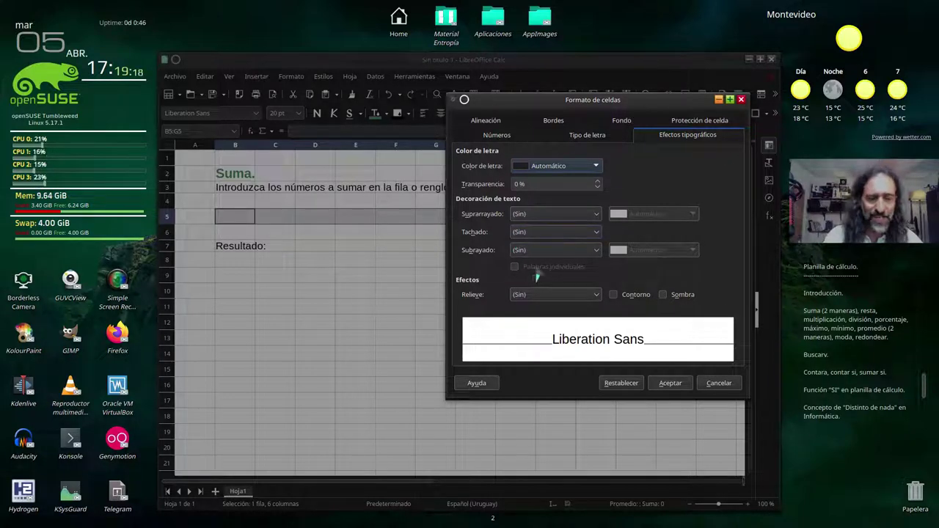
Step: Try Embossed relief, reset it to (Without), and switch to the Alignment settings
click(543, 301)
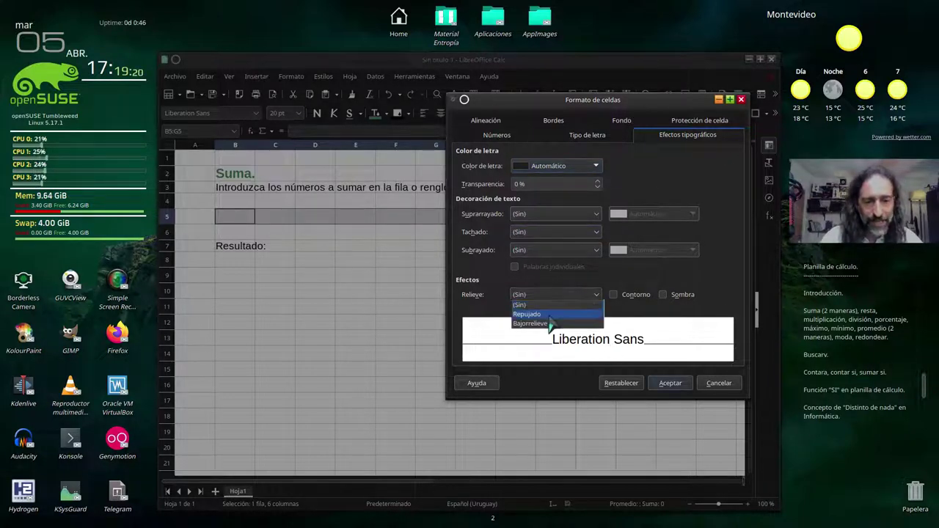
click(547, 314)
click(558, 301)
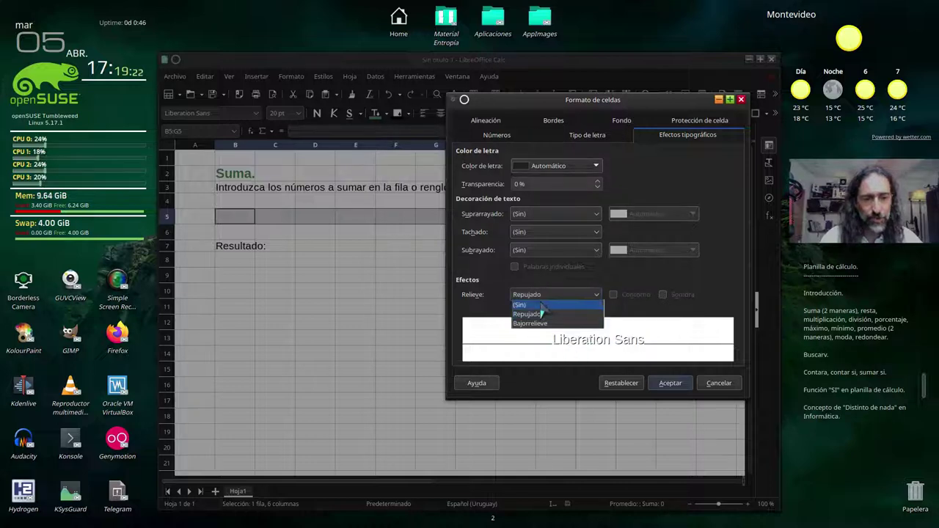
click(543, 305)
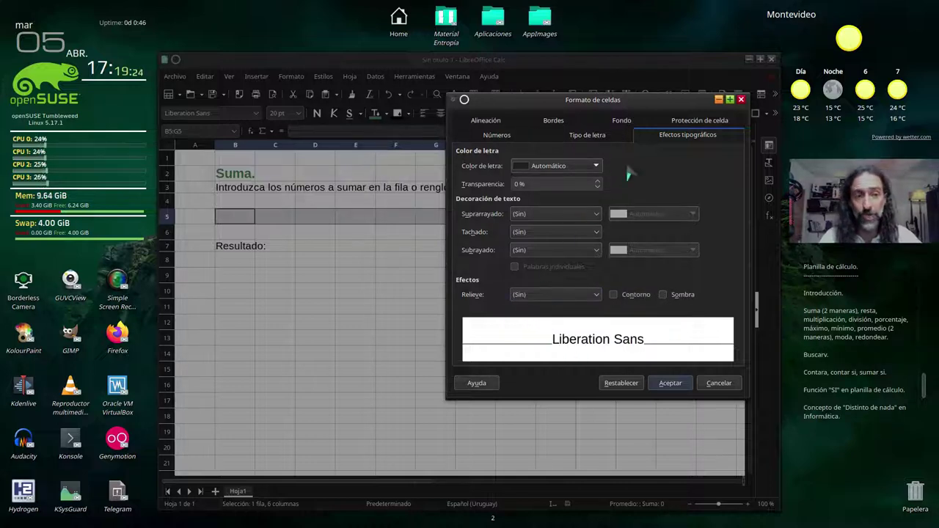
click(486, 121)
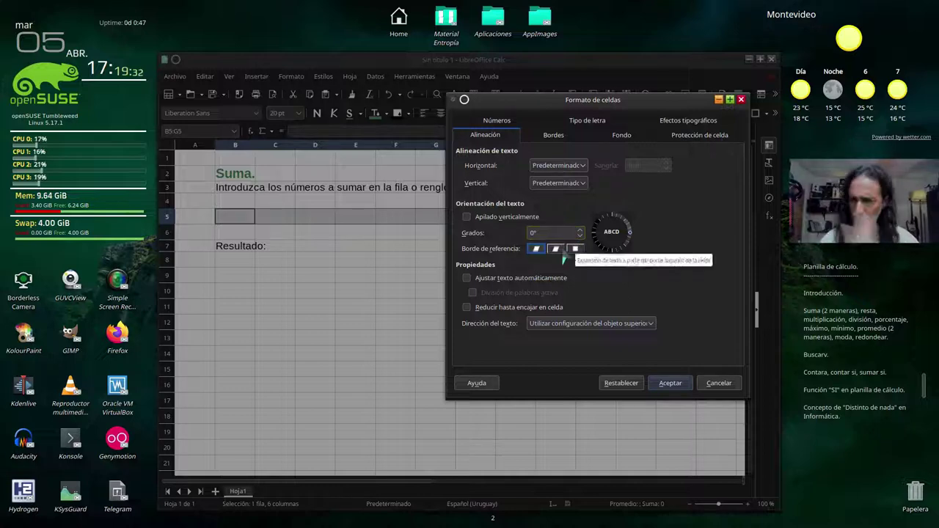
Step: Look through Borders, Background and Cell Protection, return to Borders, and move the dialog right to show row 5
click(559, 138)
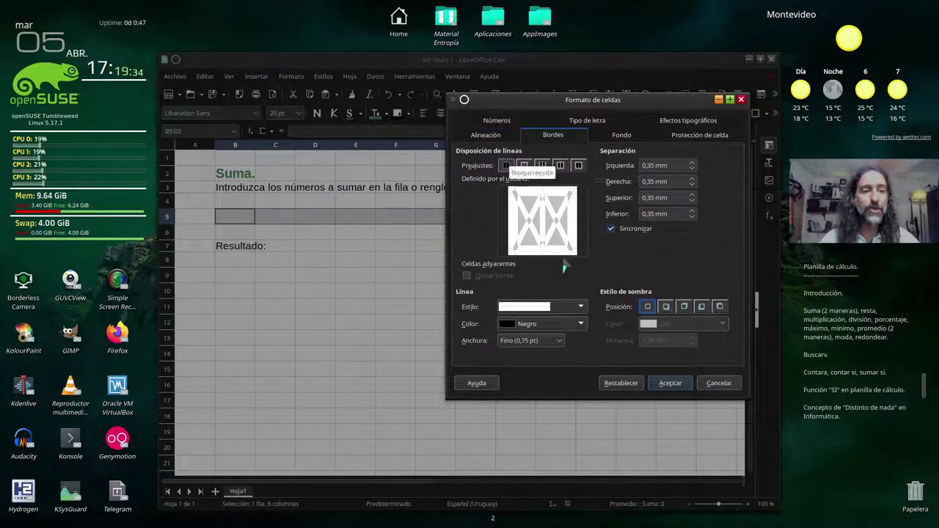
click(615, 138)
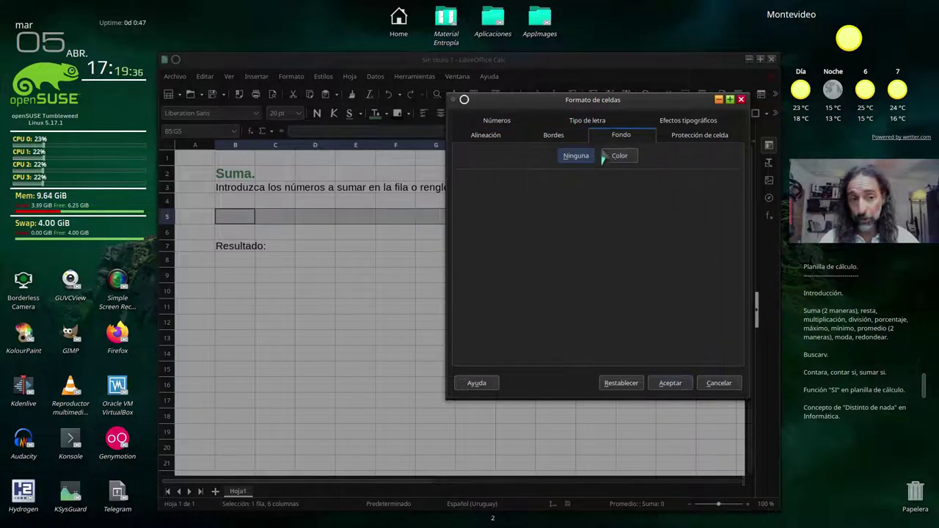
click(618, 157)
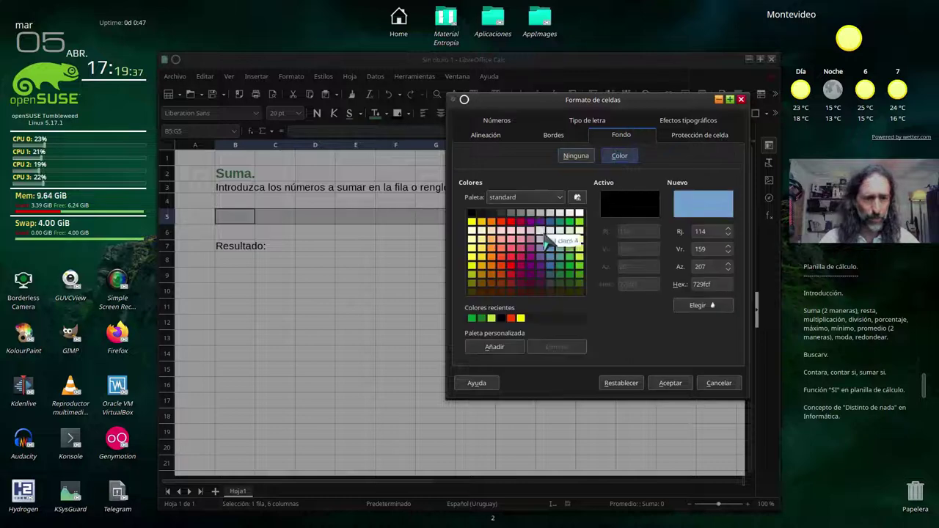
click(576, 156)
click(694, 138)
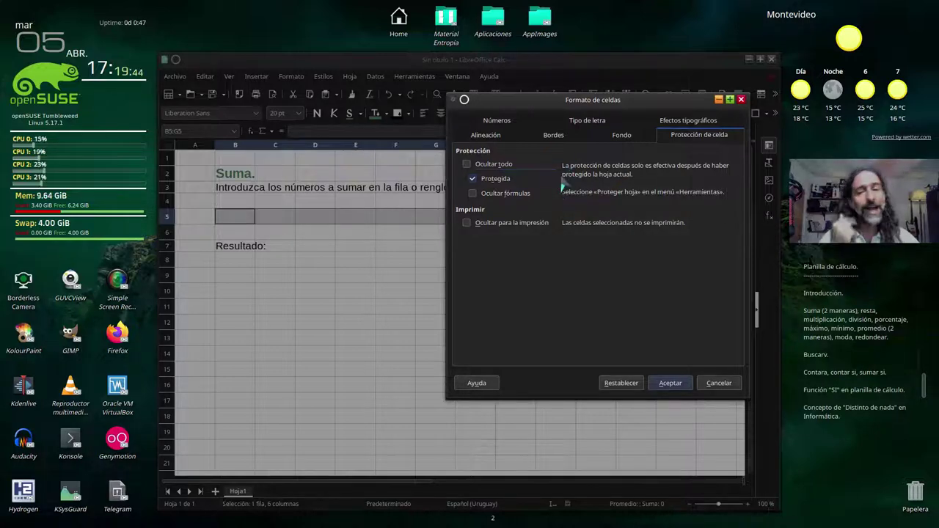
click(554, 135)
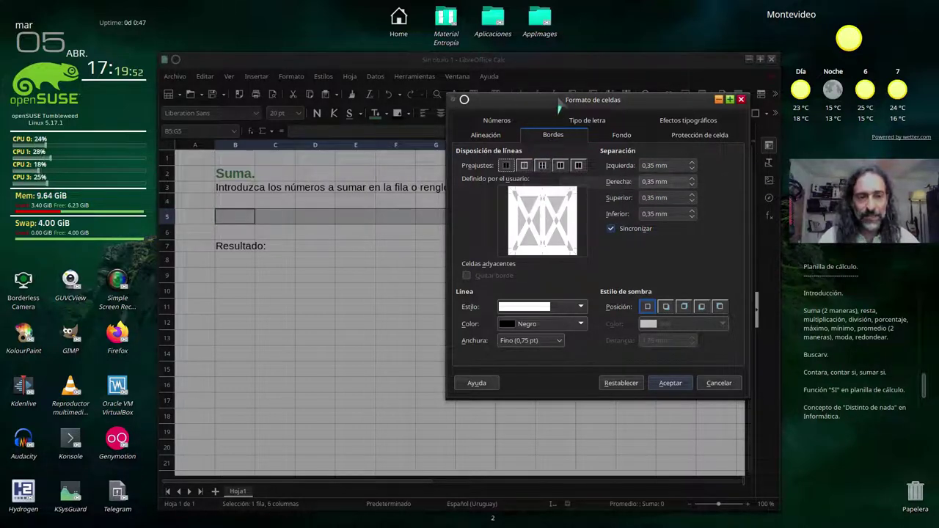
drag(557, 100, 633, 89)
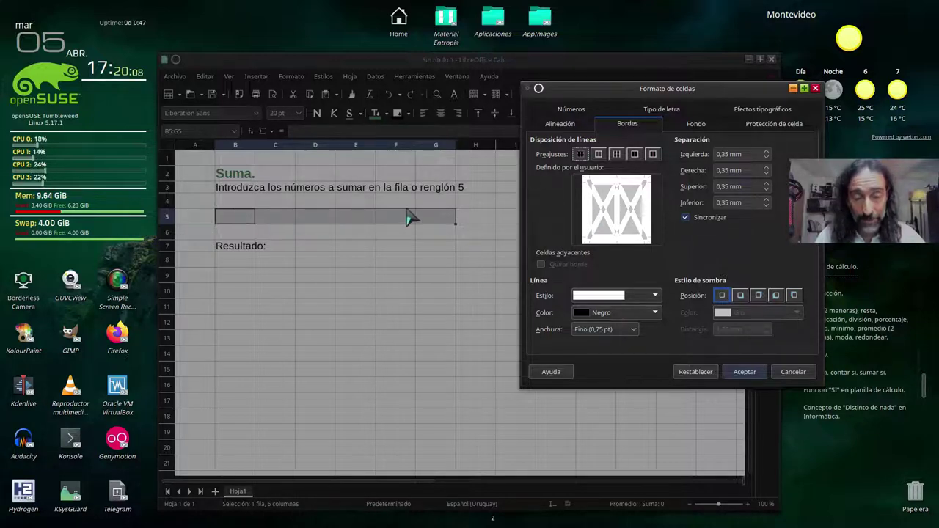
Step: Set the border line colour to Púrpura claro 2, leaving the width at Fino (0,75 pt)
click(590, 209)
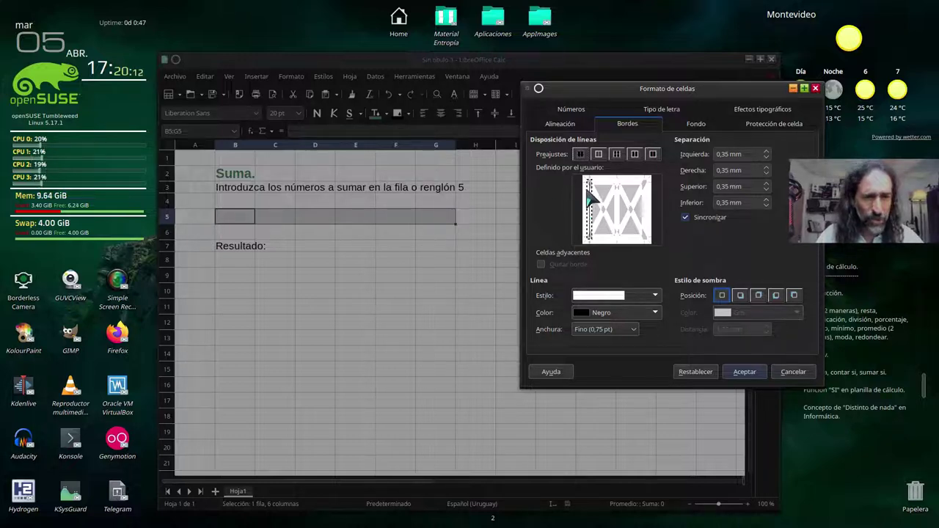
click(656, 314)
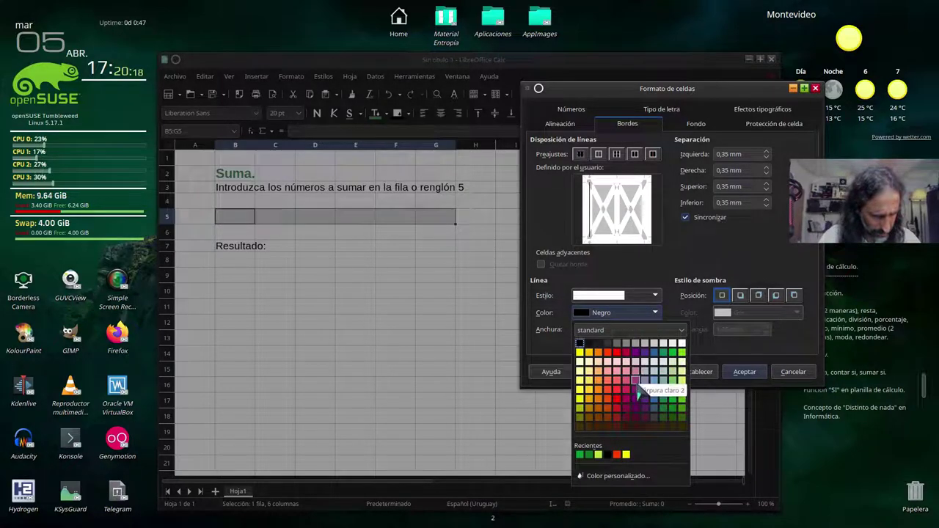
click(636, 381)
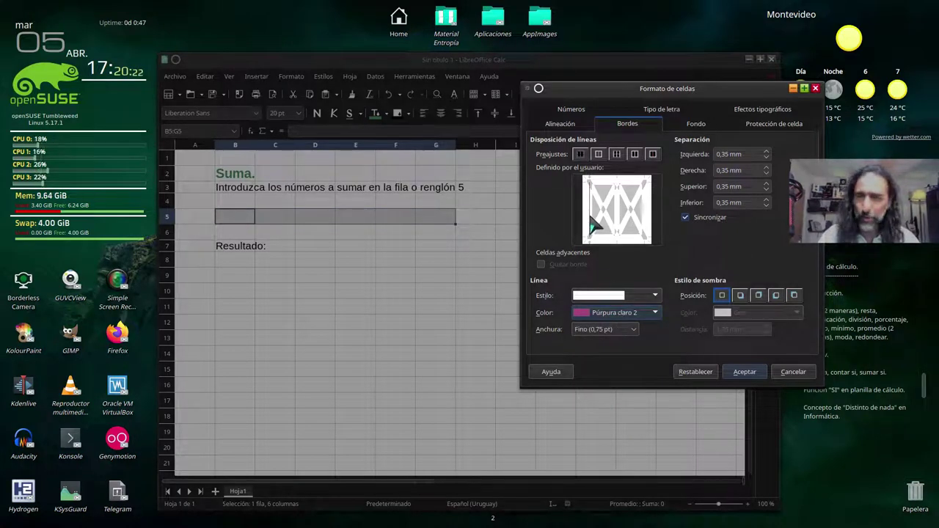
click(634, 331)
click(637, 337)
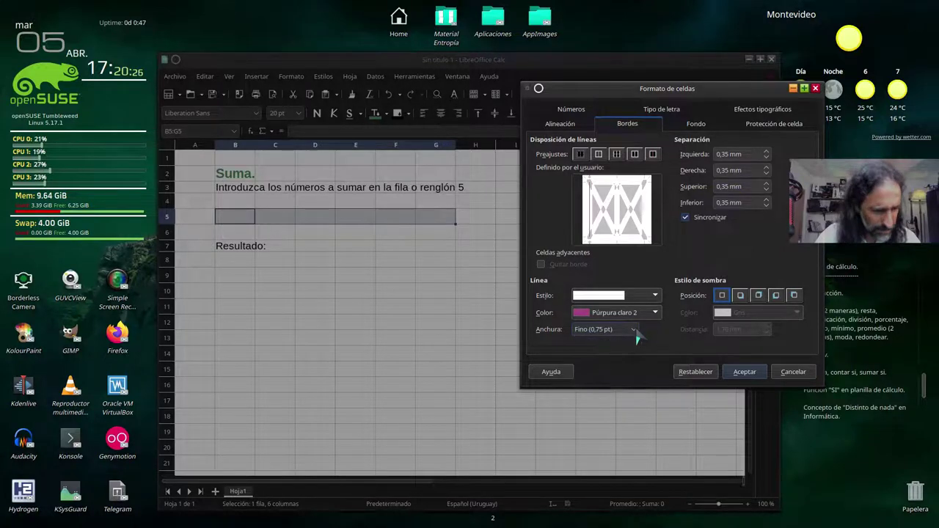
click(637, 337)
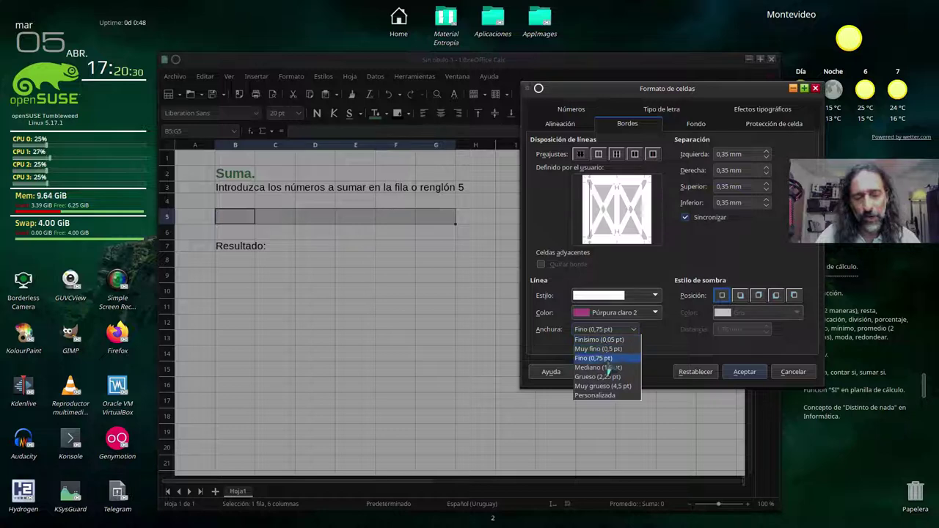
click(635, 334)
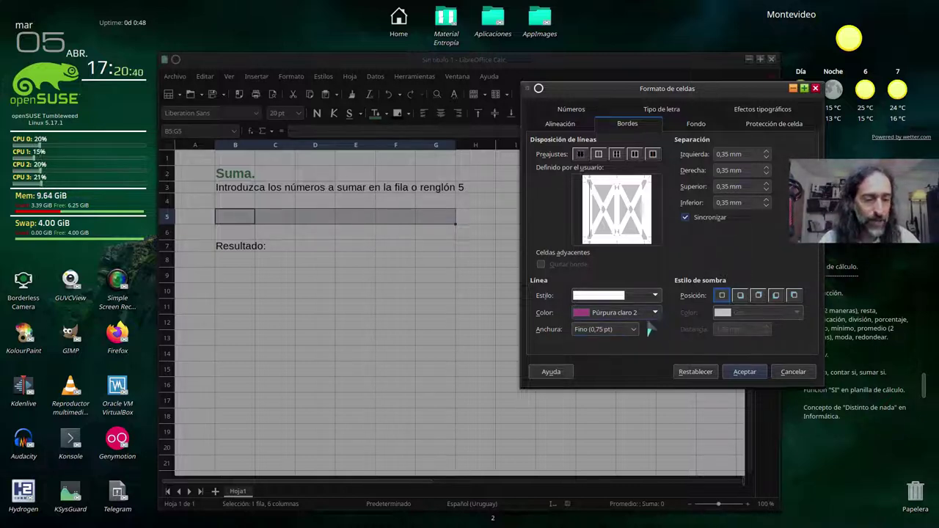
Step: Switch the border line width to Custom and raise it to 5,00 pt
click(633, 329)
click(617, 395)
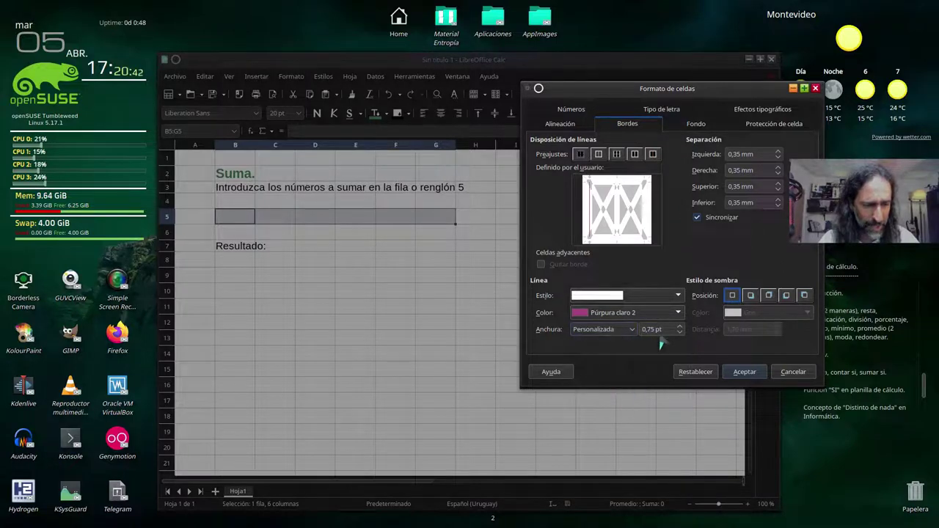
click(680, 330)
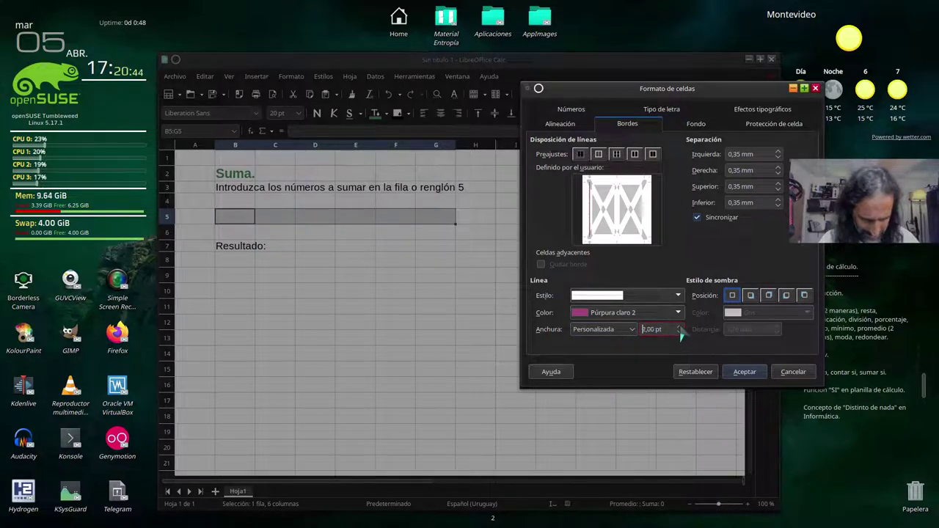
click(681, 330)
click(681, 328)
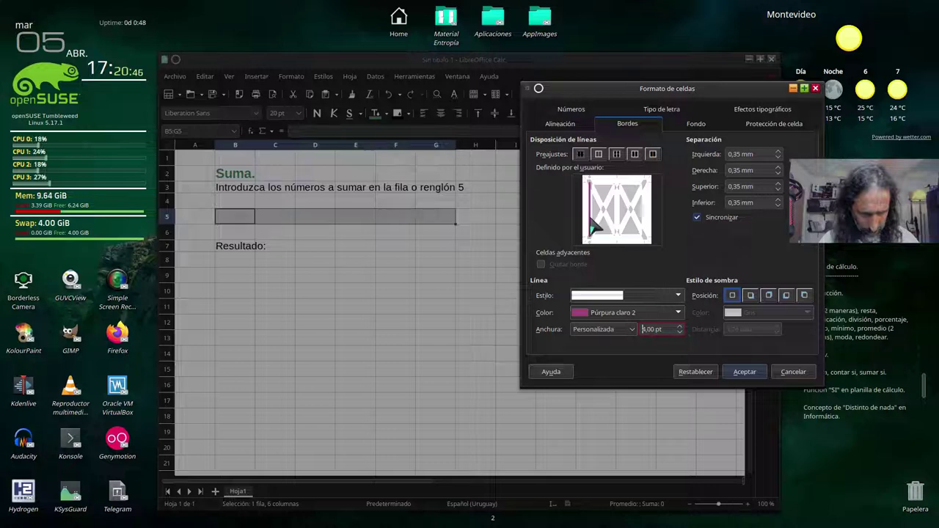
click(680, 327)
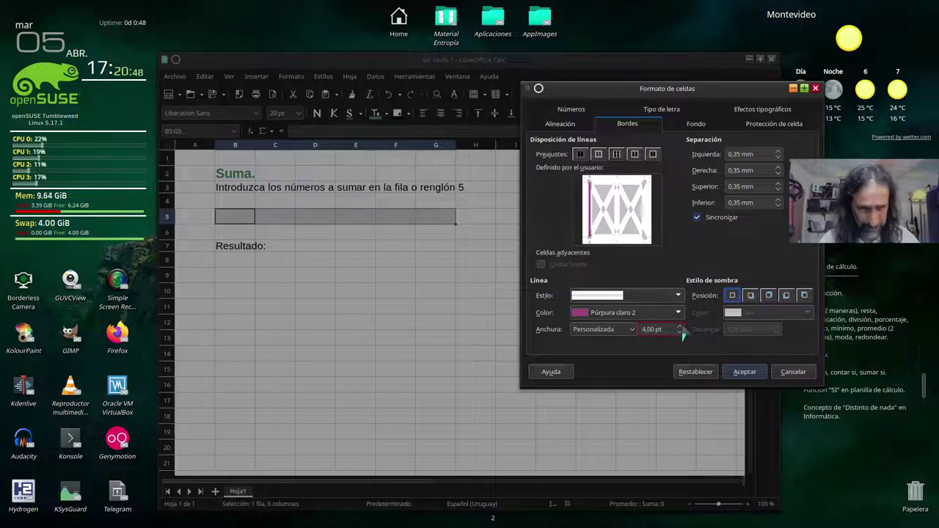
click(681, 327)
click(680, 327)
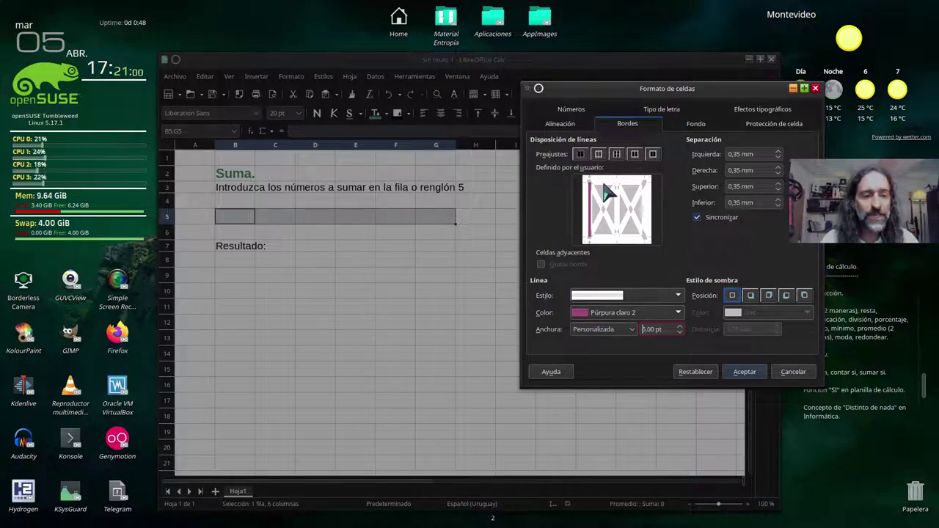
Step: Apply the thick purple line to all outer edges and inner lines of B5:G5
click(609, 179)
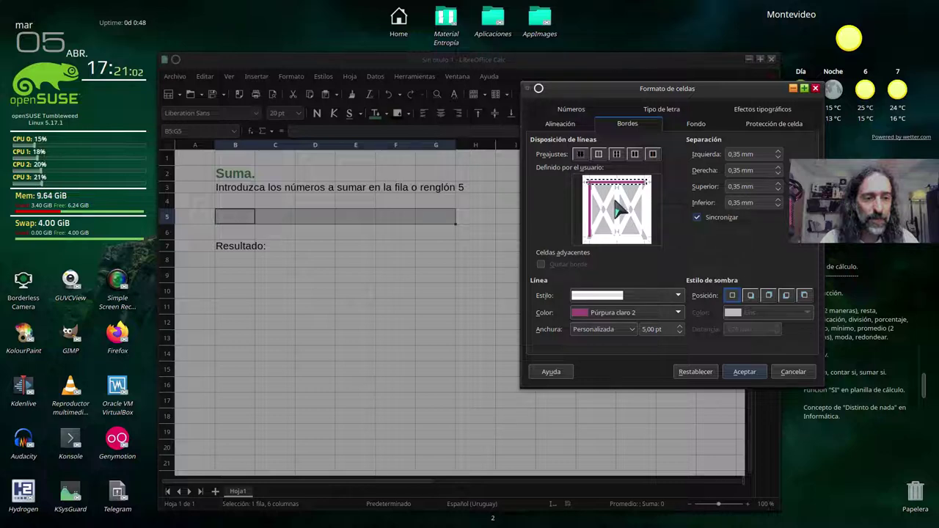
click(618, 210)
click(647, 211)
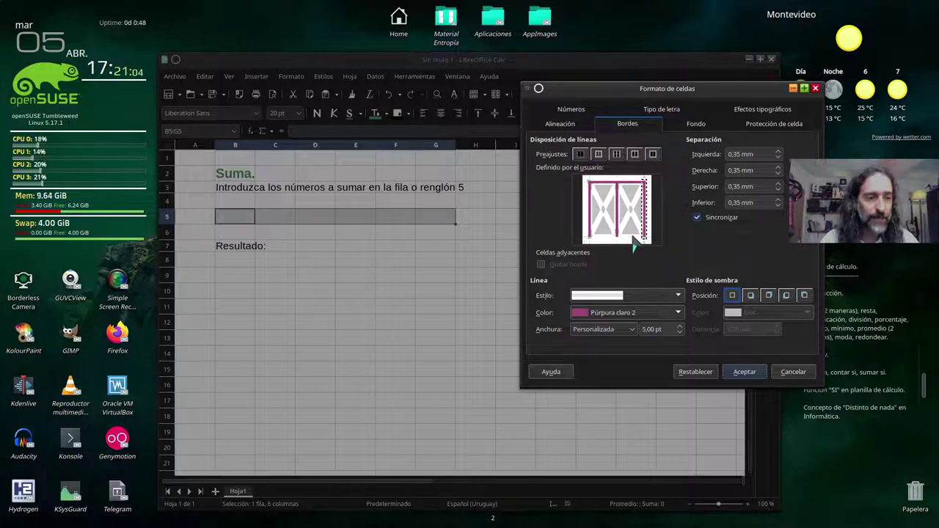
click(633, 237)
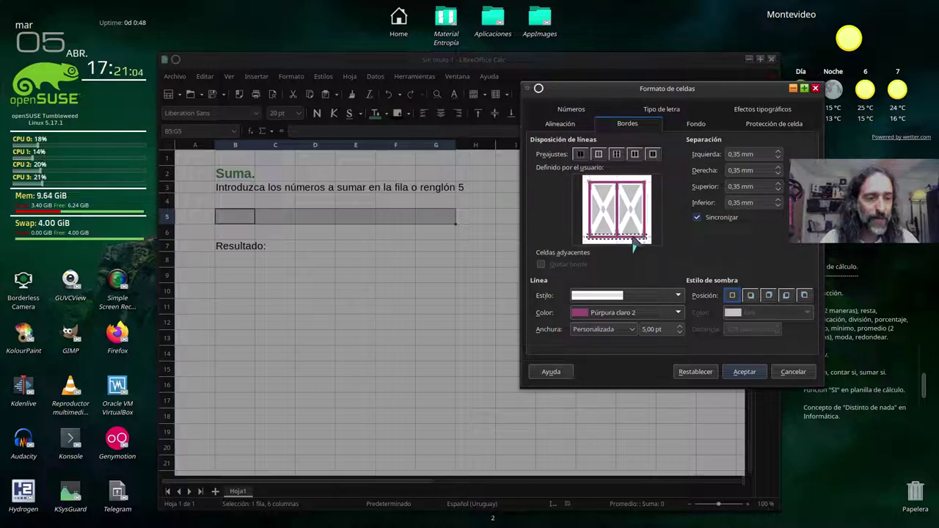
click(745, 374)
click(446, 310)
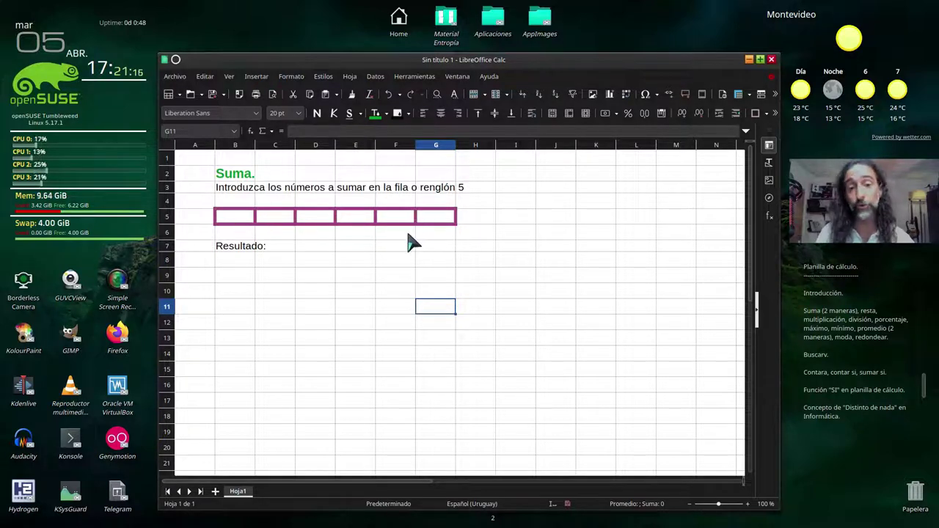
Step: Enter the numbers 5, 9, 47, 35, 22 and 17 across cells B5 to G5
click(245, 220)
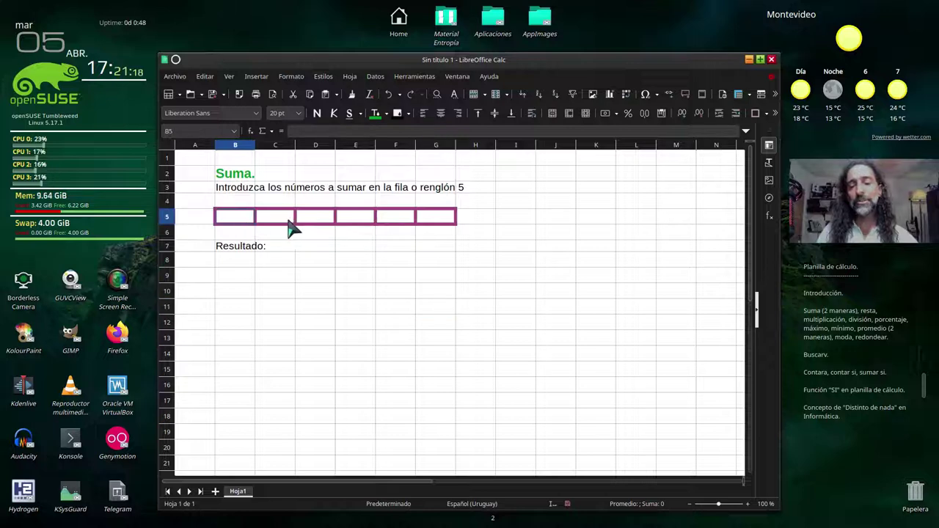
text(5)
key(Tab)
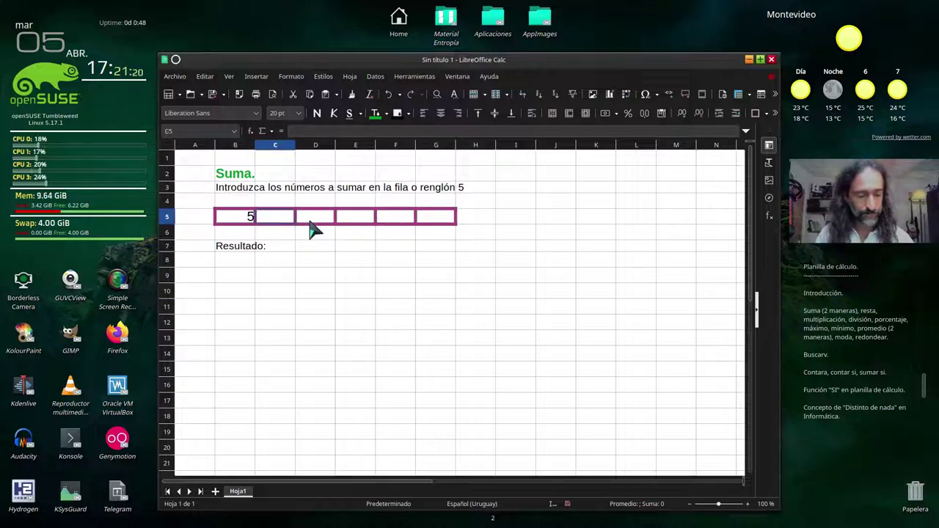
text(9)
key(Tab)
text(47)
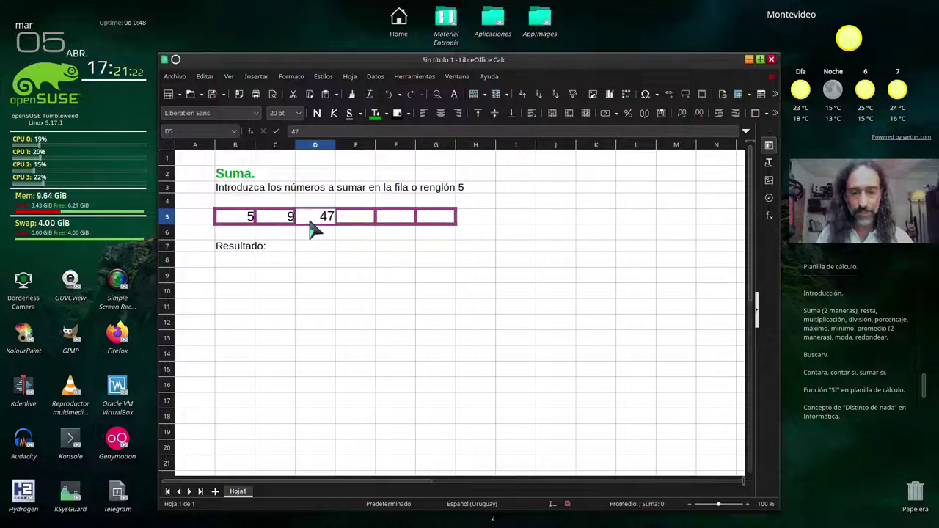
key(Tab)
text(3)
key(Tab)
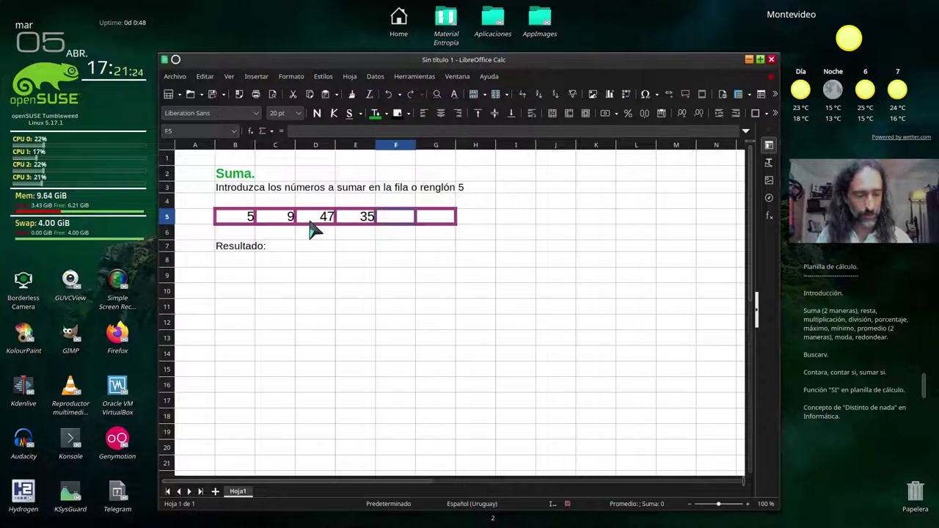
text(22)
key(Tab)
text(17)
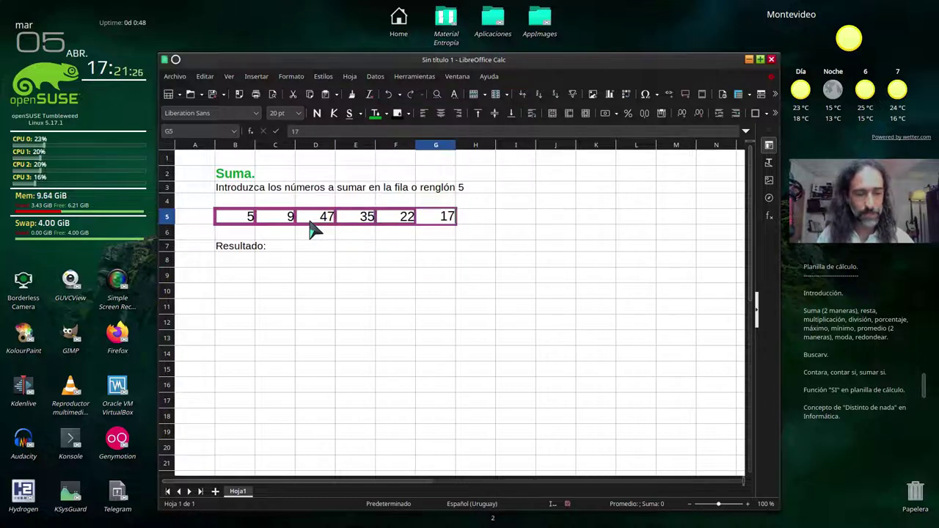
key(Return)
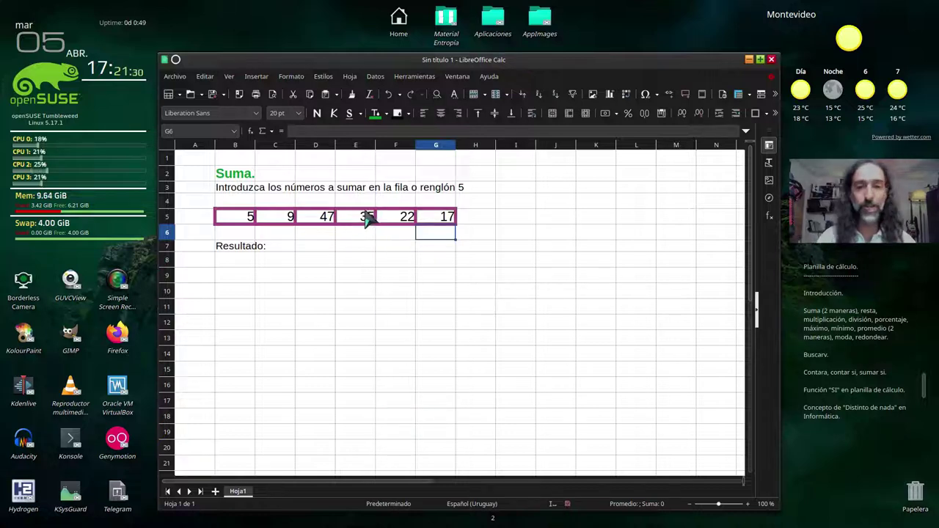
Step: Centre-align the six numbers in B5:G5
click(250, 220)
drag(250, 220, 444, 221)
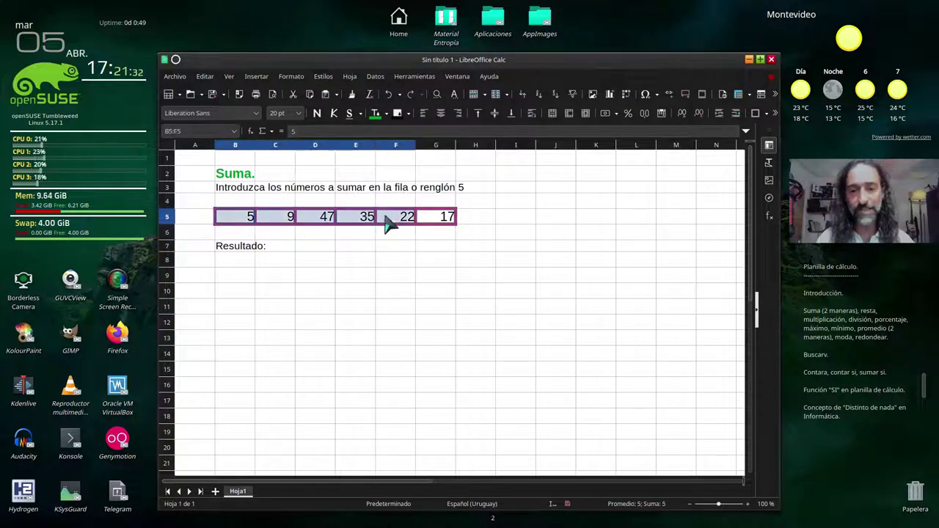
click(442, 117)
click(361, 325)
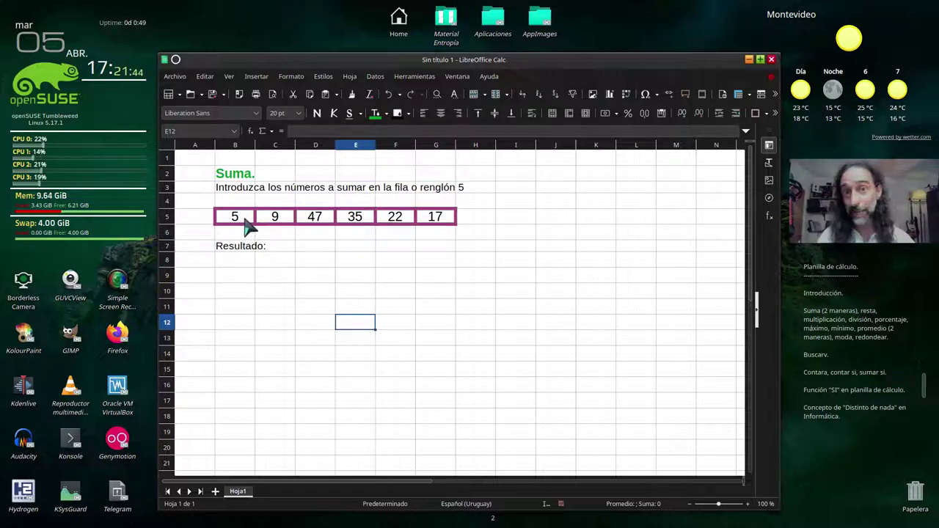
drag(246, 224, 433, 222)
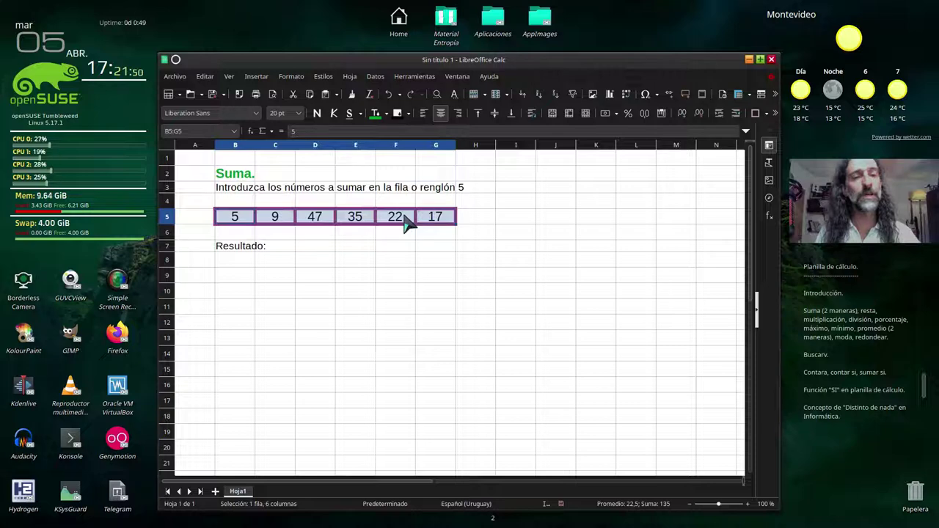
Step: Change the font colour of the numbers in B5:G5 to red, replacing an accidental light grey
click(387, 114)
click(444, 180)
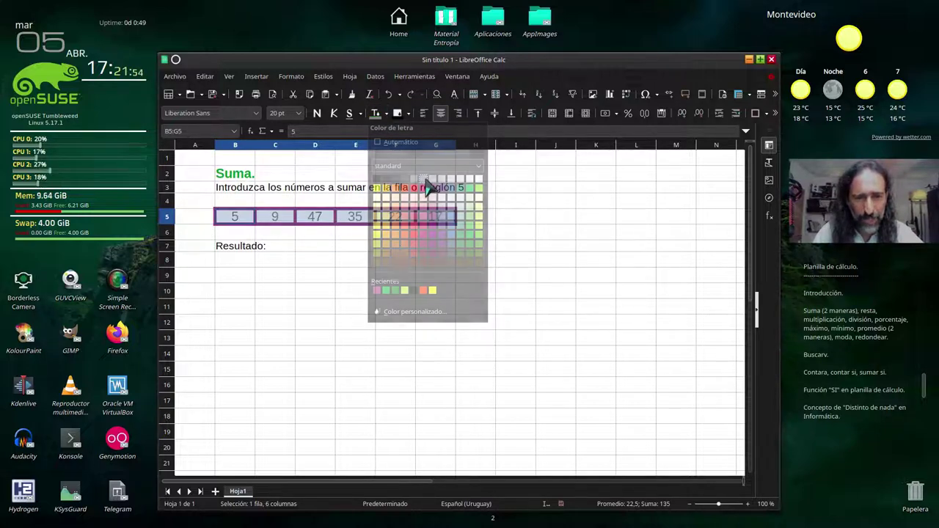
click(396, 260)
drag(252, 218, 435, 223)
click(387, 113)
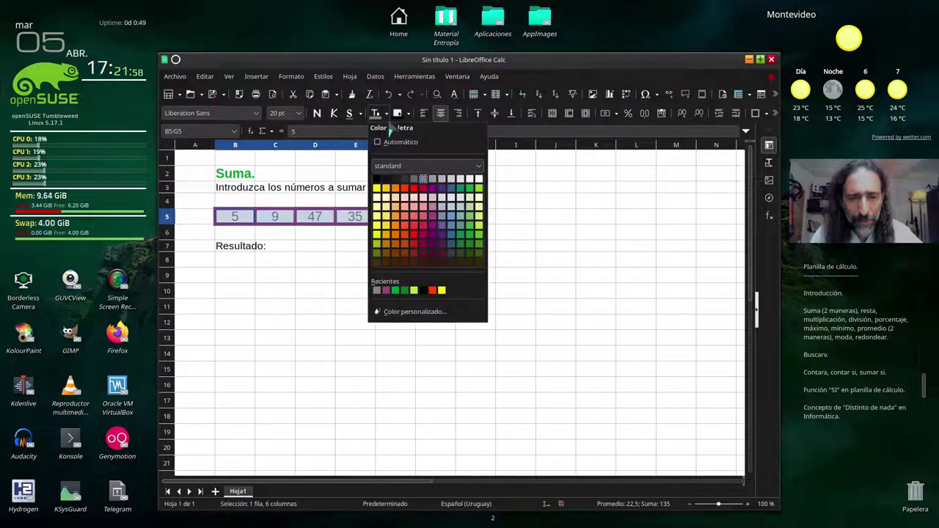
click(413, 189)
click(343, 324)
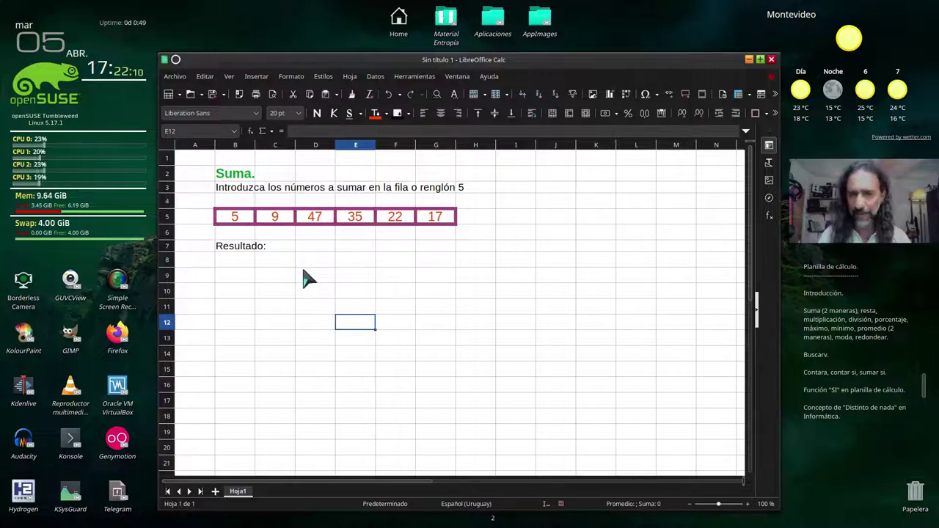
Step: Add a closing period to the instruction text in B3
click(253, 191)
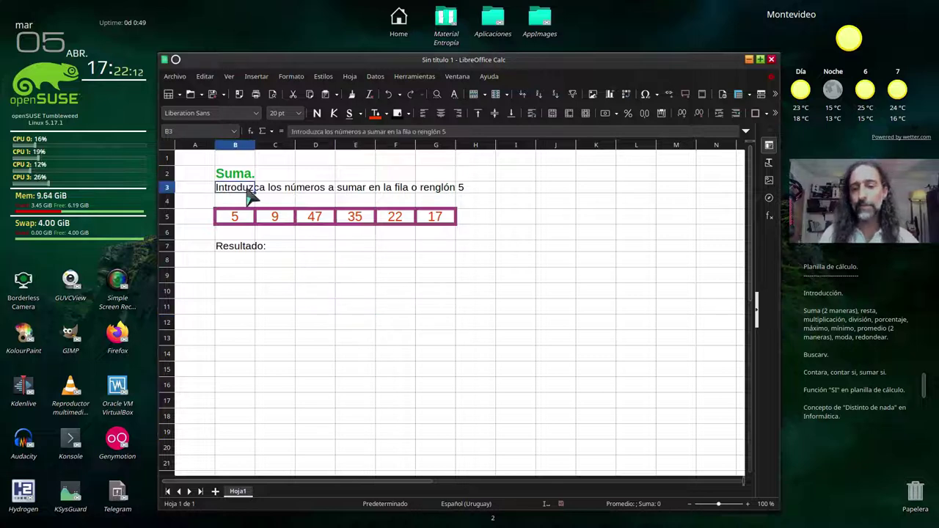
key(F2)
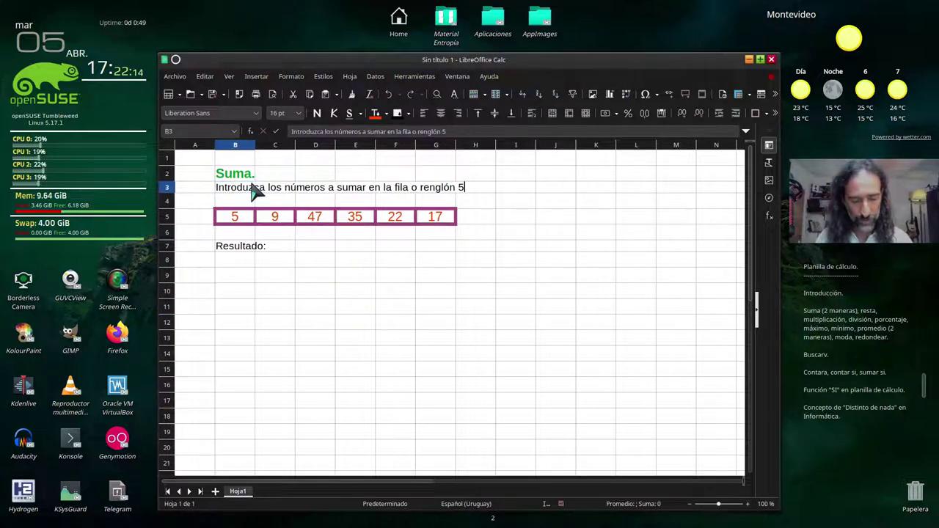
text(.)
key(Return)
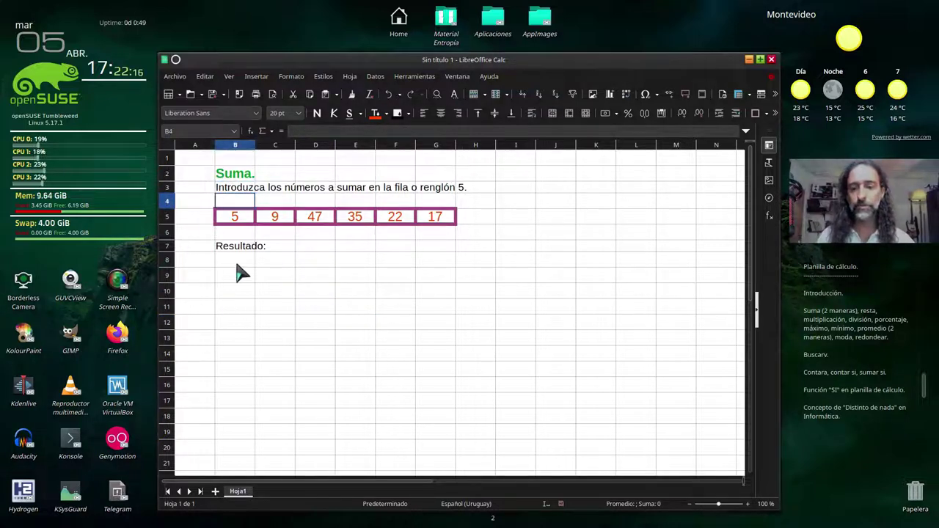
click(237, 262)
Step: Merge and centre D7 through G7 into a single result cell
click(315, 249)
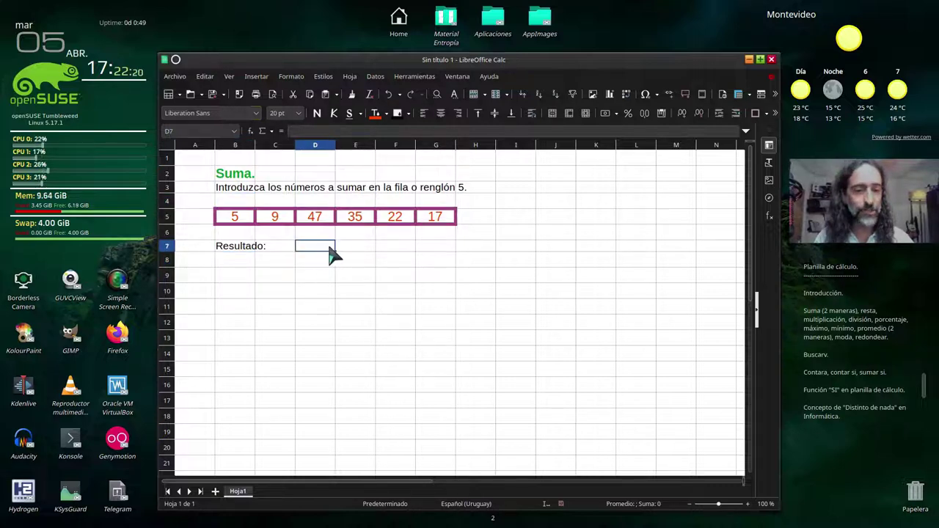
drag(315, 253, 436, 256)
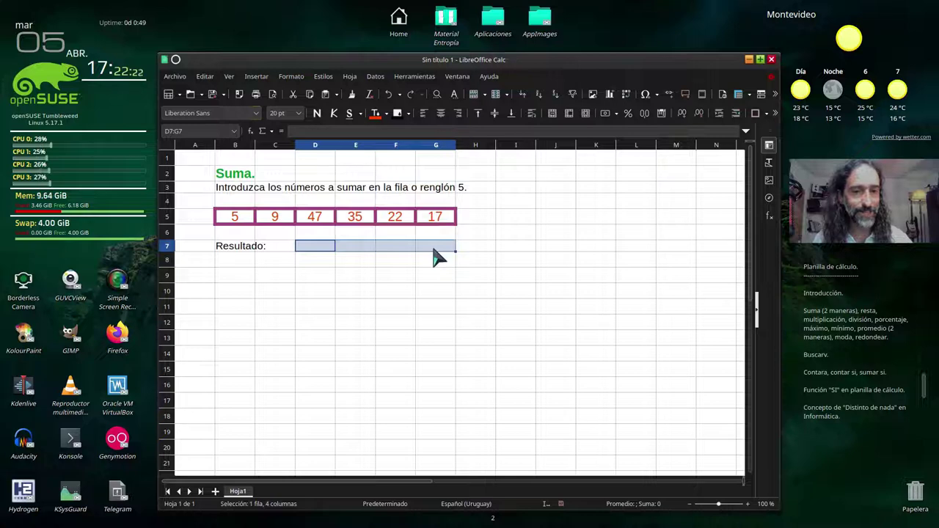
click(552, 113)
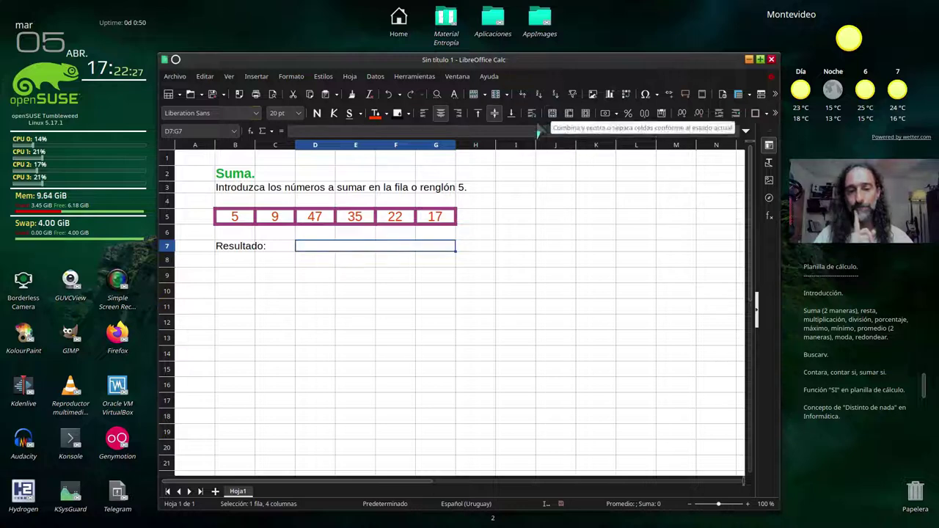
click(352, 320)
Step: Start a formula with = in the merged D7:G7 result cell
click(370, 246)
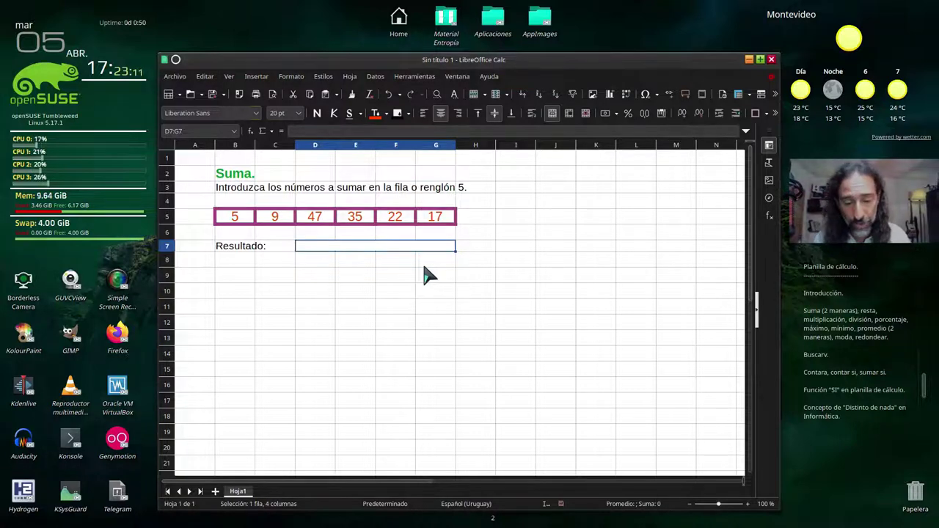
text(=)
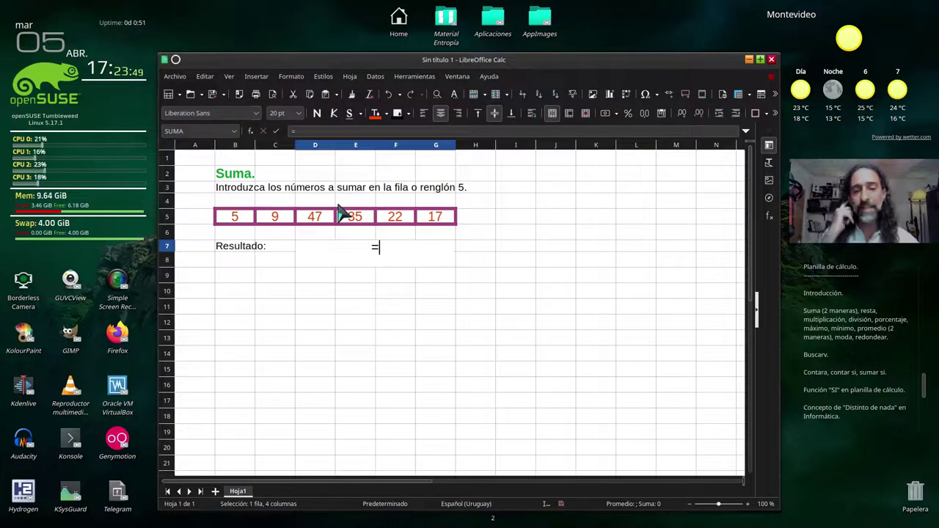
Step: Complete the formula as =b5+c5+d5+e5+f5+g5 so the cell shows 135
text(b5)
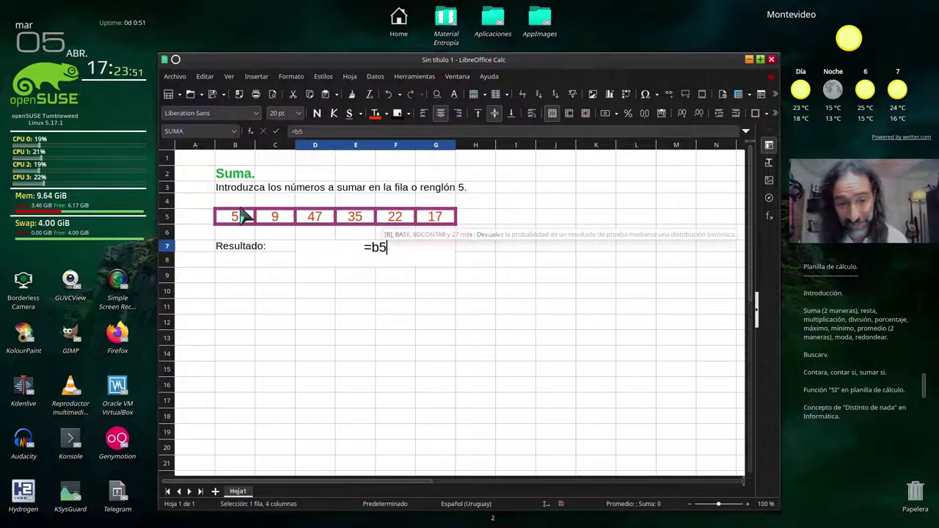
text(+)
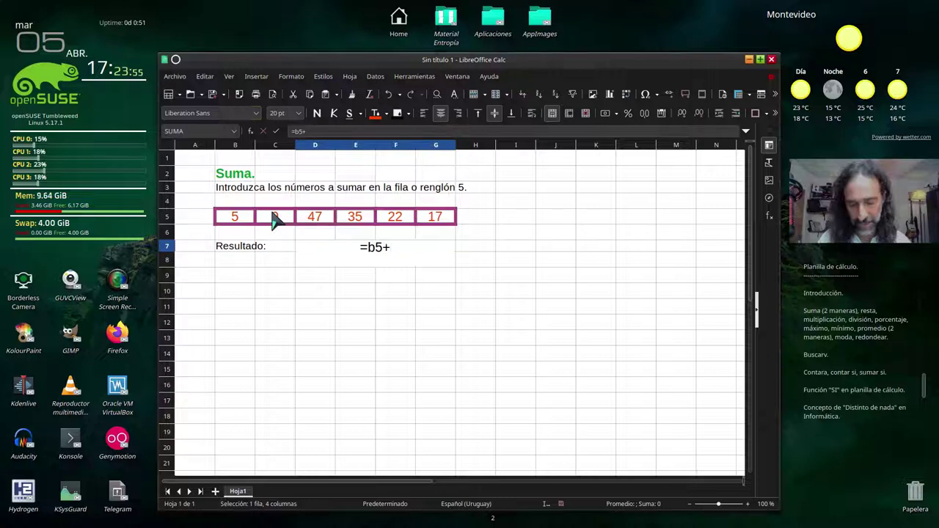
text(c5+)
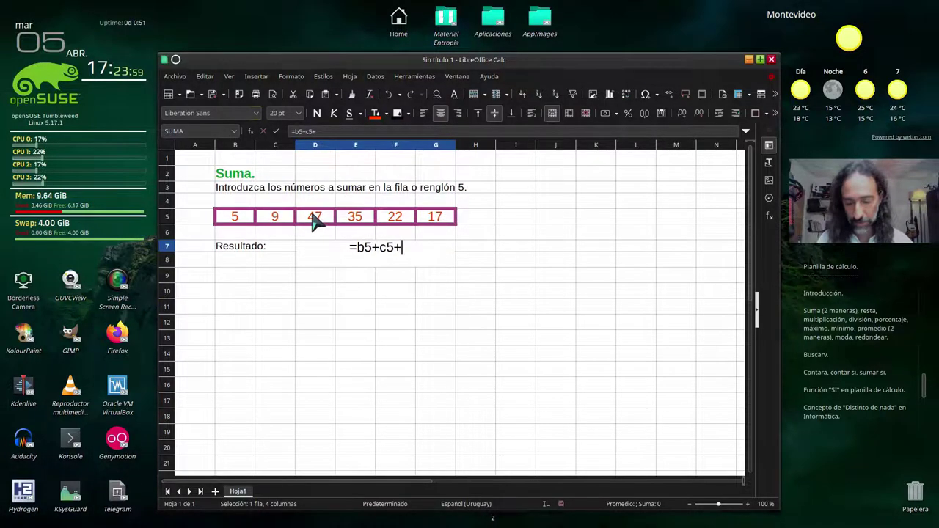
text(d5+)
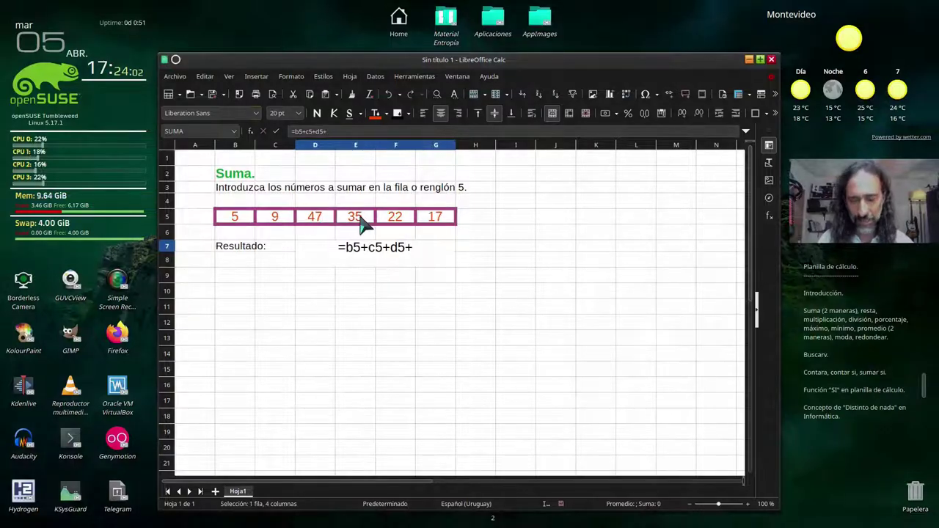
text(e5+)
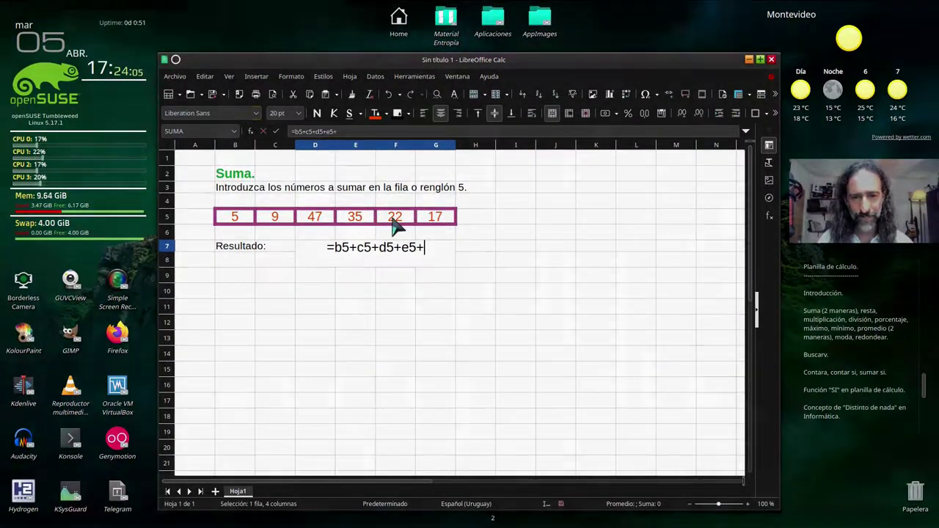
text(f5+)
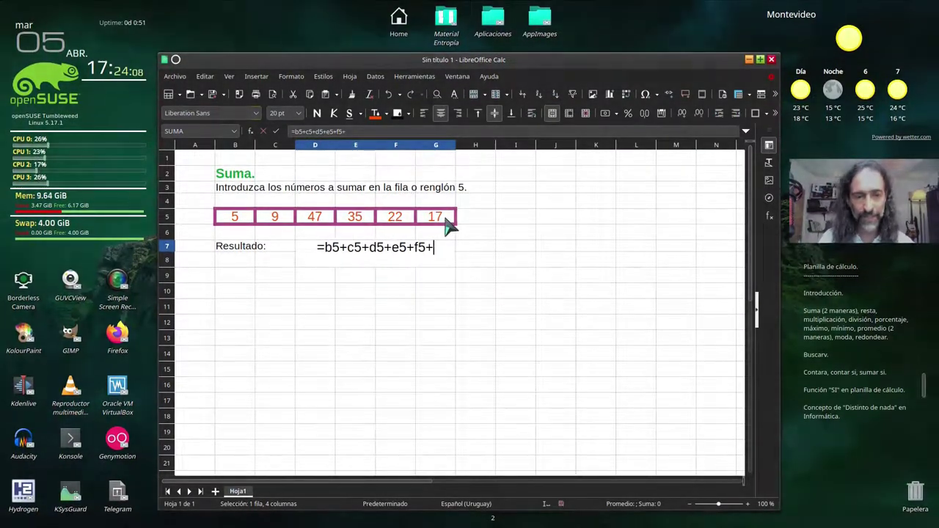
text(g5)
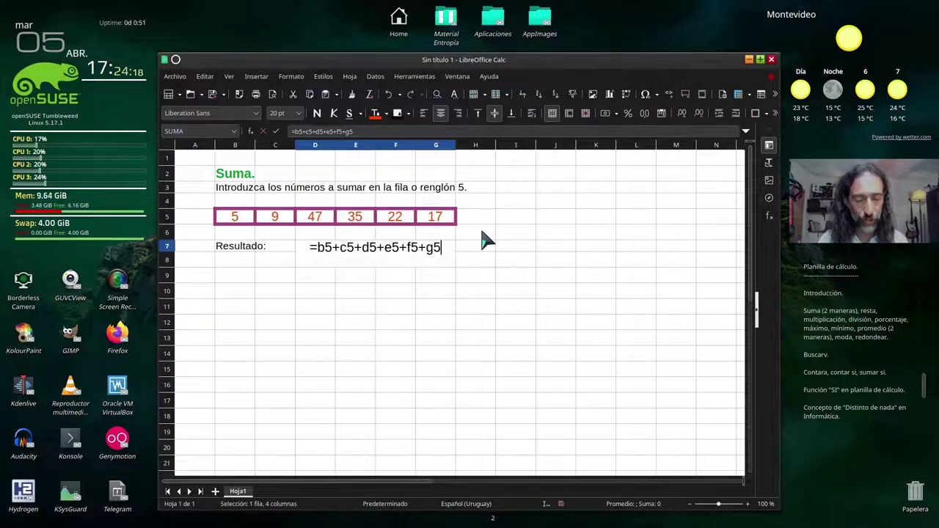
key(Return)
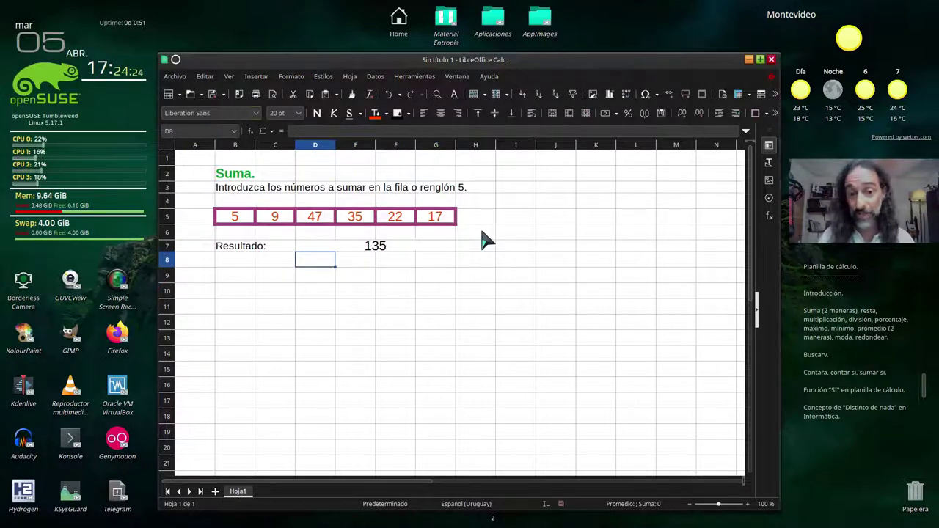
drag(238, 221, 440, 225)
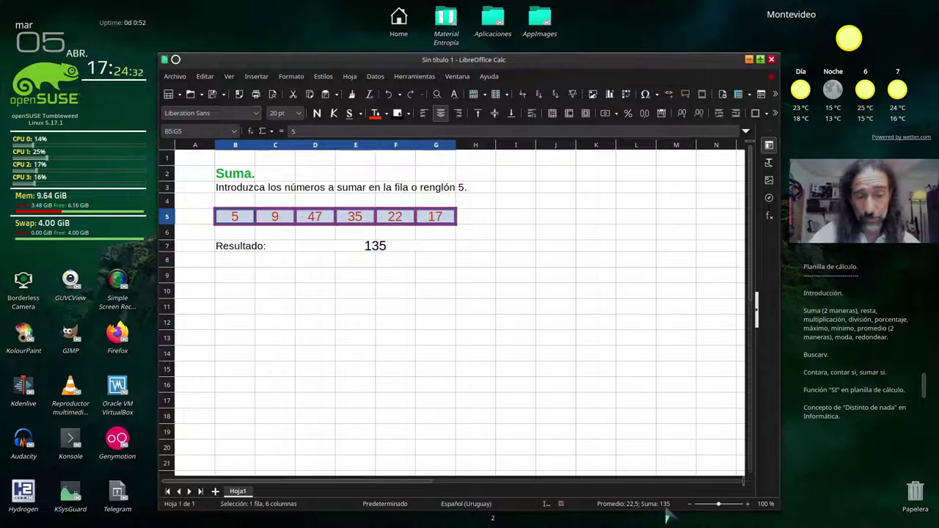
click(489, 276)
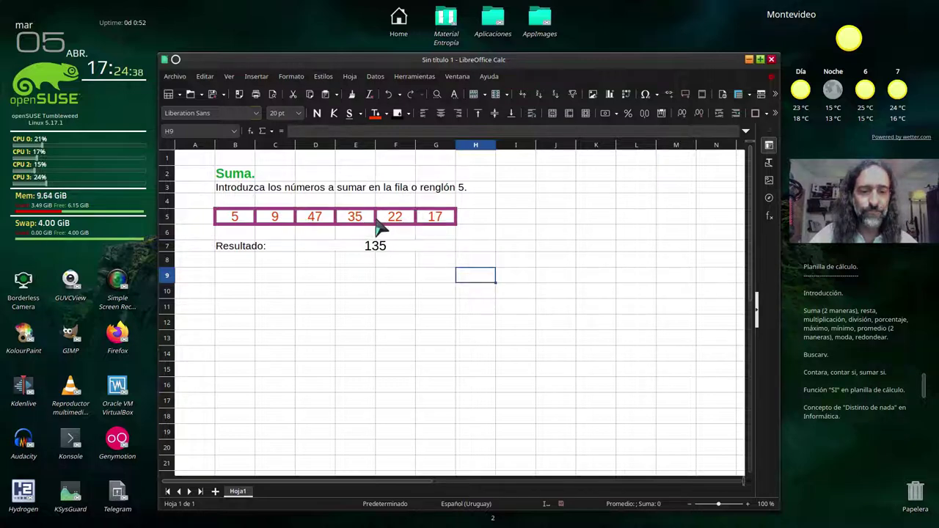
click(401, 221)
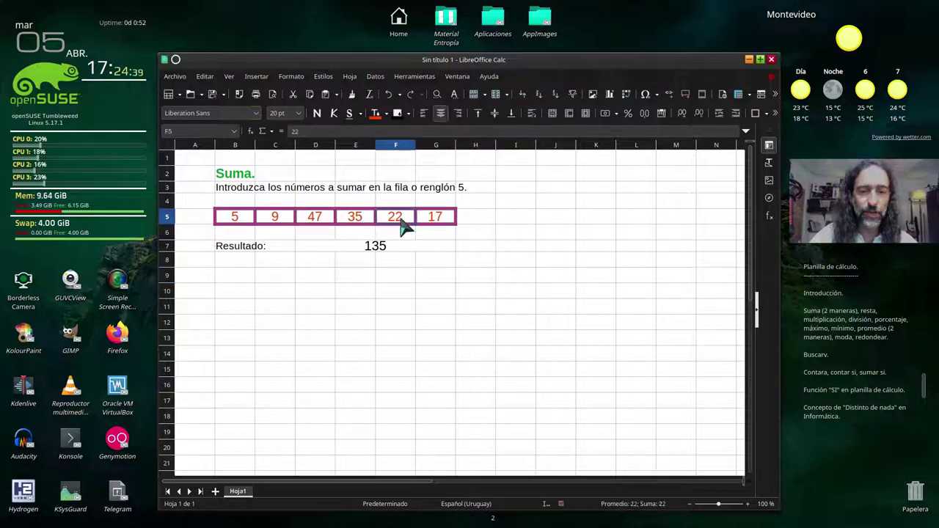
ctrl+click(245, 225)
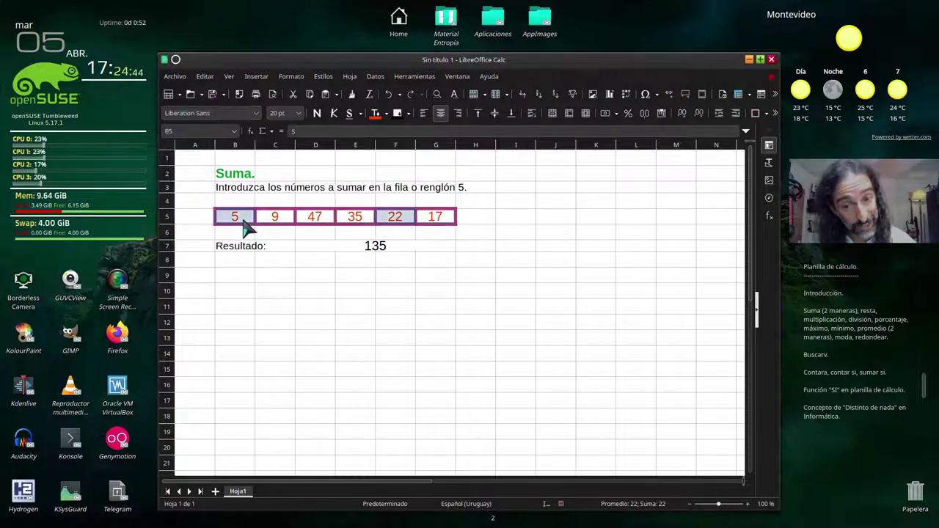
click(424, 280)
click(444, 219)
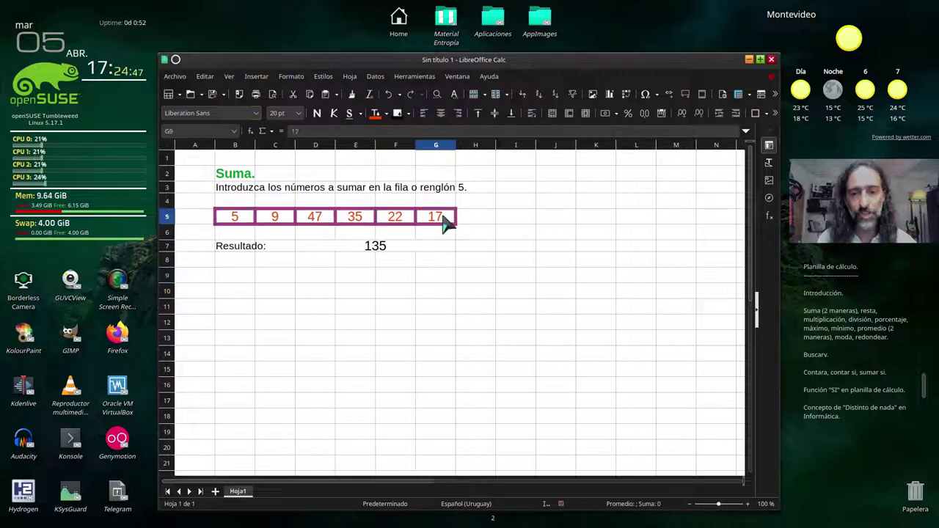
ctrl+click(275, 225)
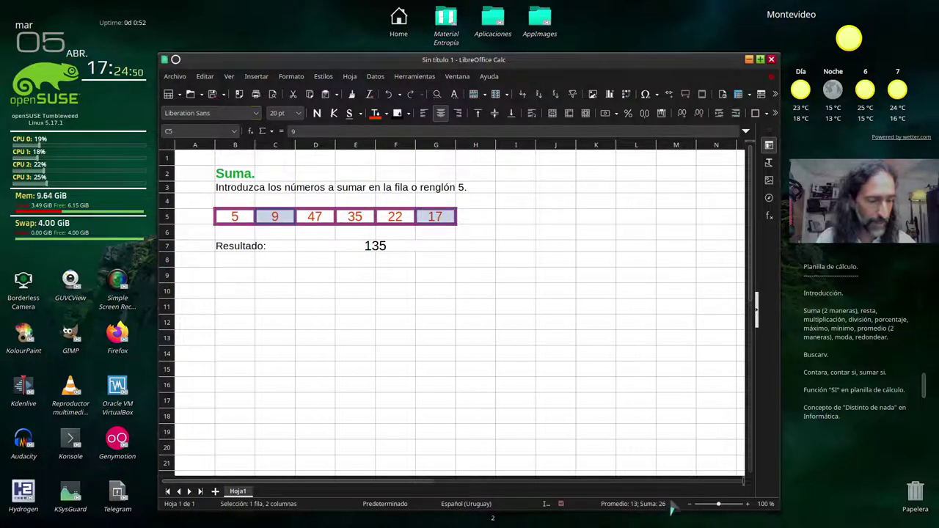
click(367, 339)
drag(235, 217, 436, 222)
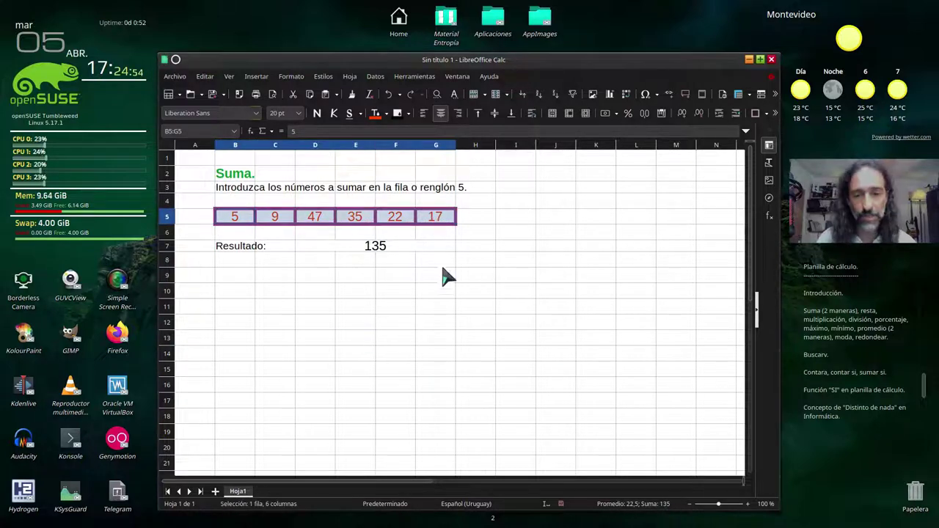
click(385, 249)
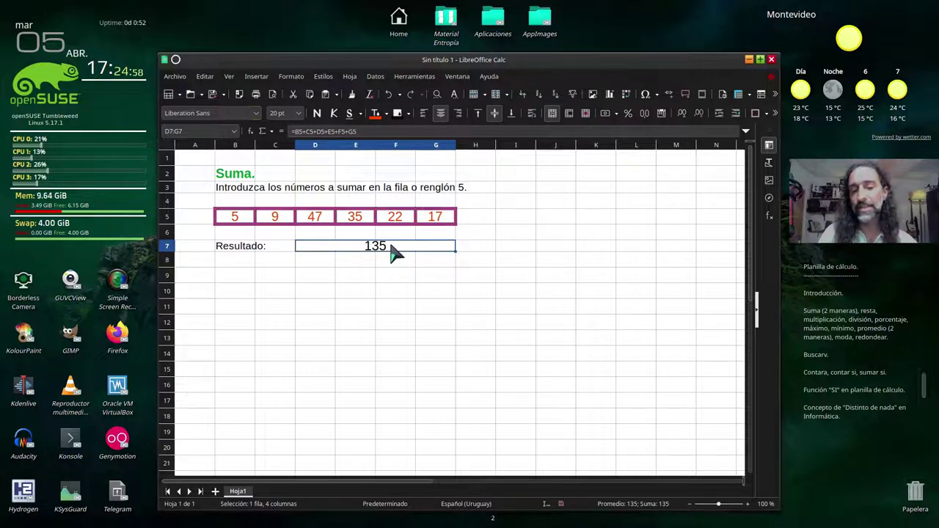
Step: Right-align the 135 result and set its font size to 32 pt
click(458, 115)
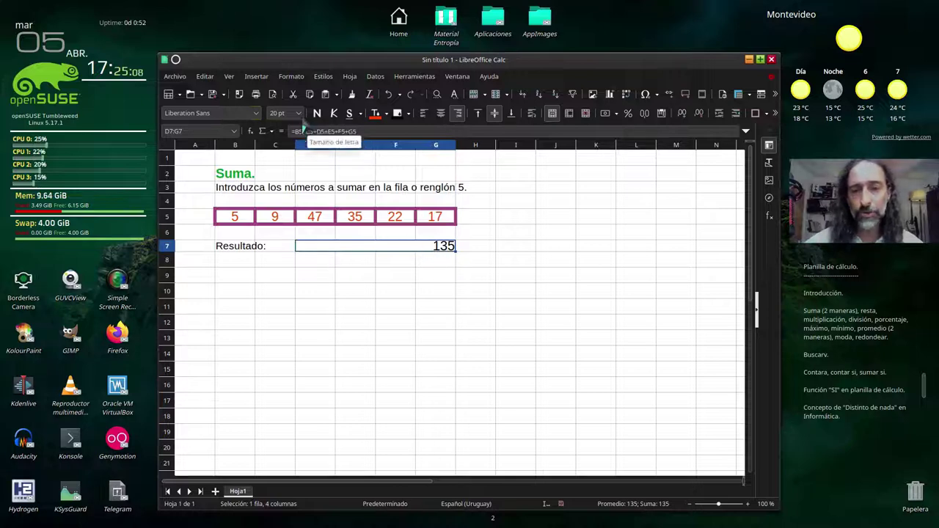
click(298, 113)
click(282, 235)
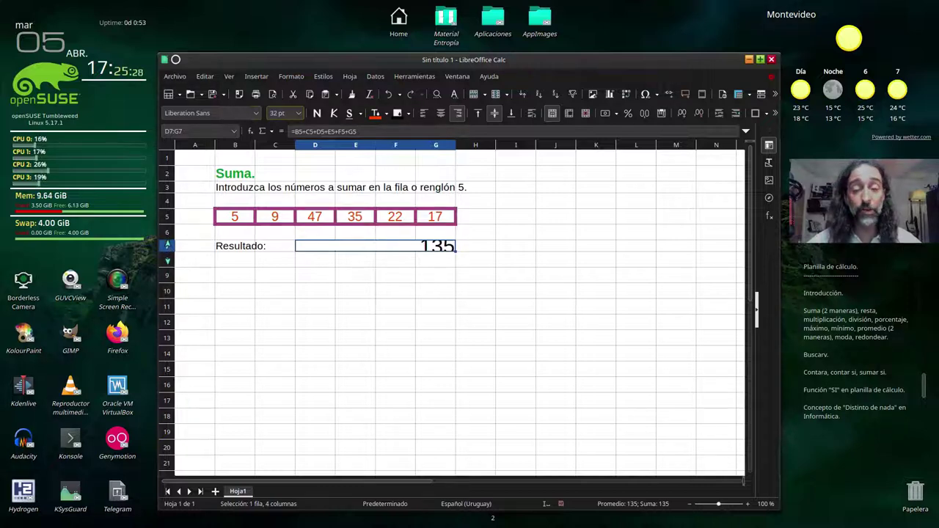
Step: Adjust row 7's height to fit the large 135 result
drag(167, 253, 168, 265)
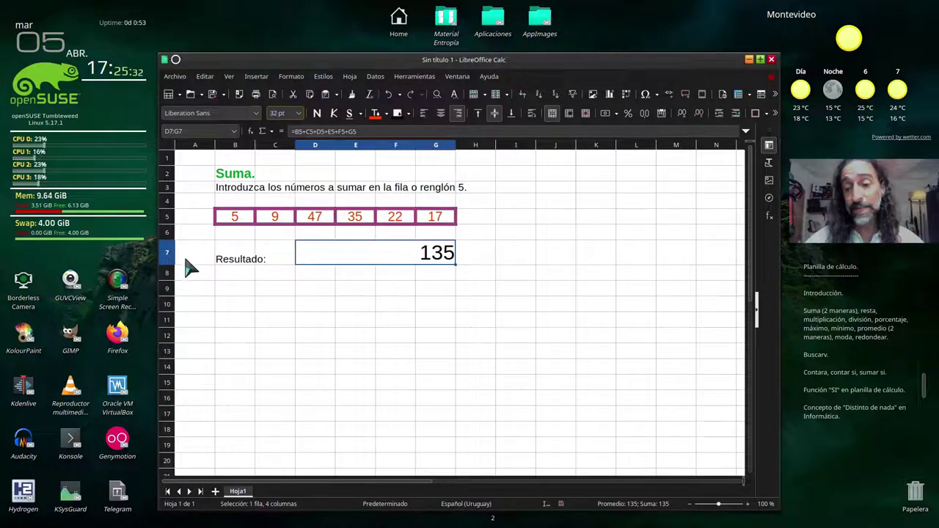
key(ctrl+z)
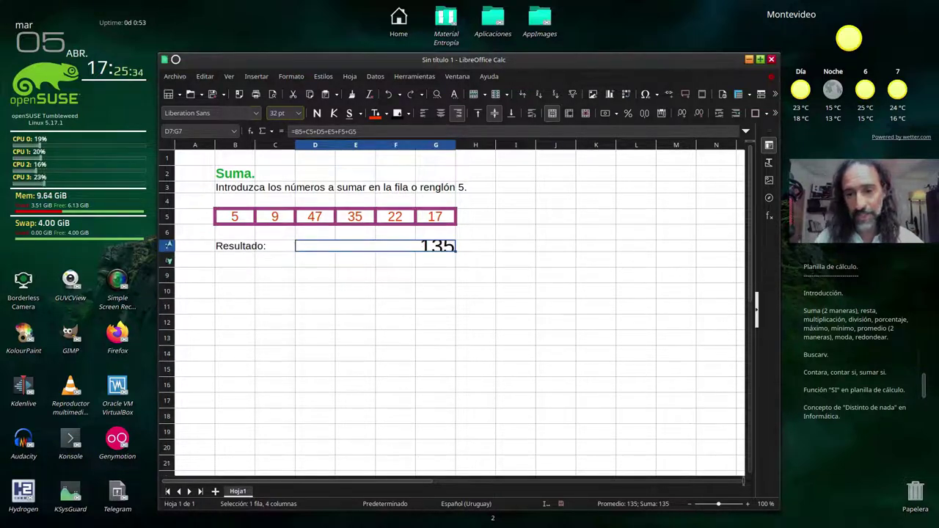
mouse_move(168, 252)
mouse_down()
mouse_move(174, 280)
mouse_move(168, 259)
mouse_up()
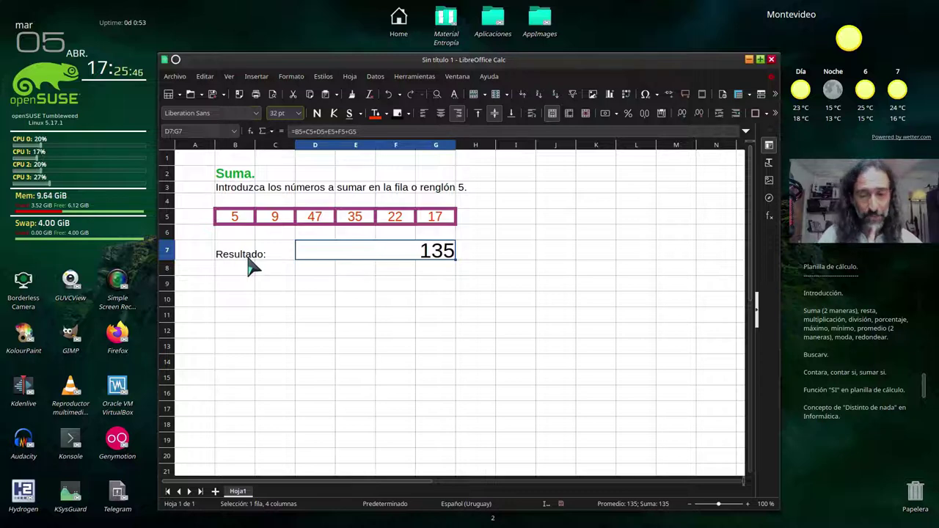
Step: Set the 'Resultado:' label in B7 to Medio vertical alignment through Formato de celdas
click(243, 257)
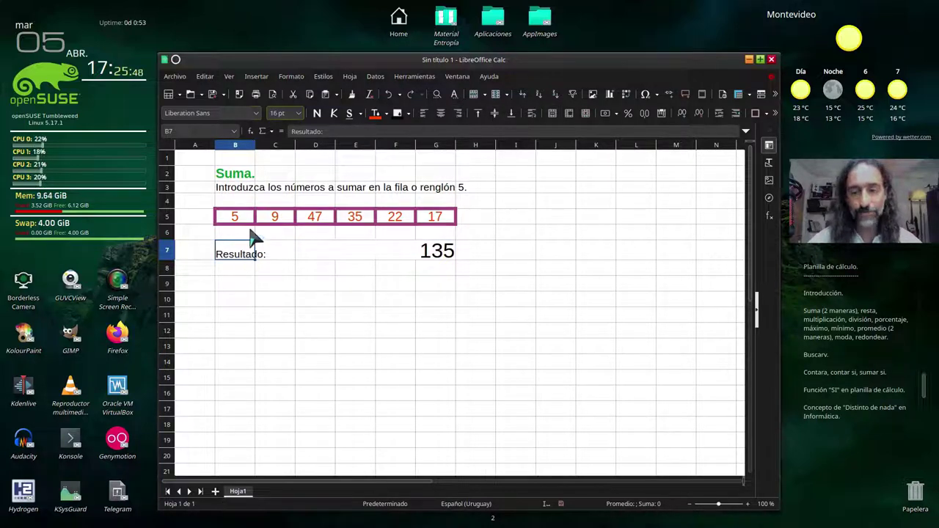
click(291, 76)
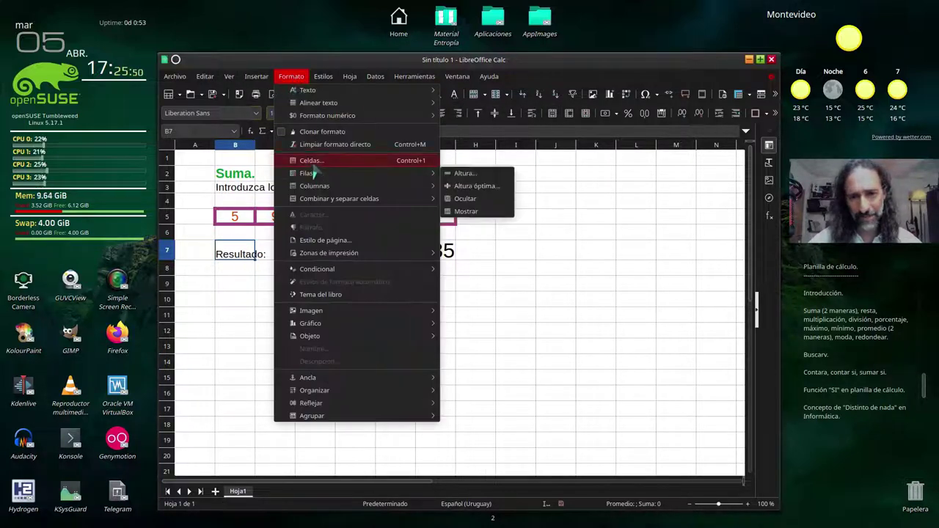
click(253, 279)
right_click(243, 254)
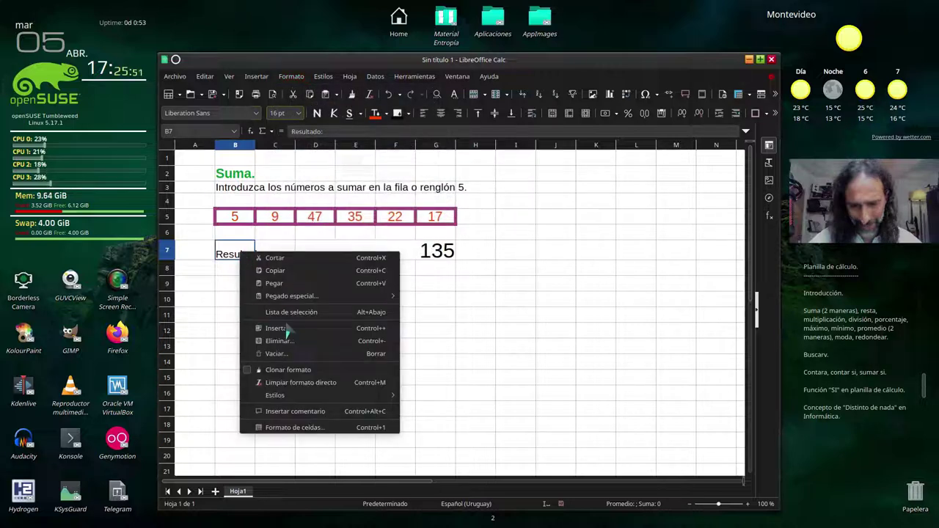
click(316, 427)
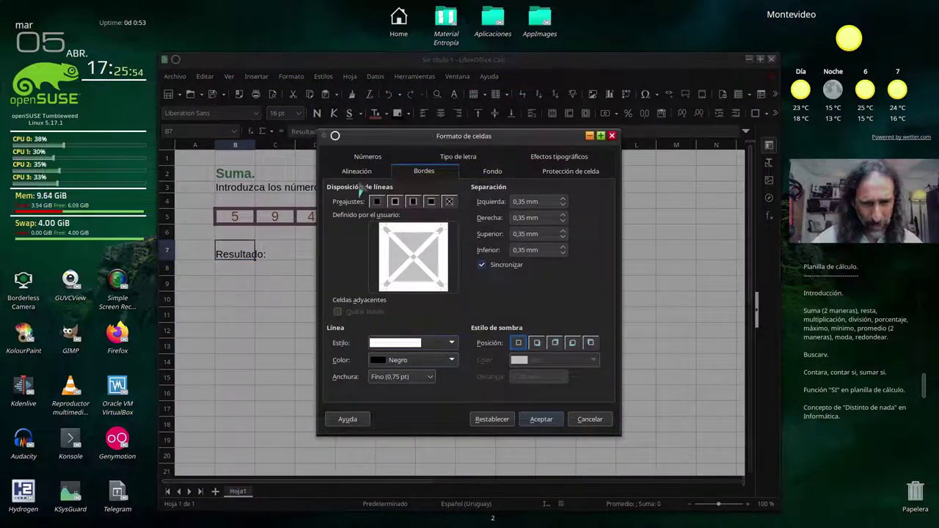
click(357, 171)
drag(376, 133, 507, 88)
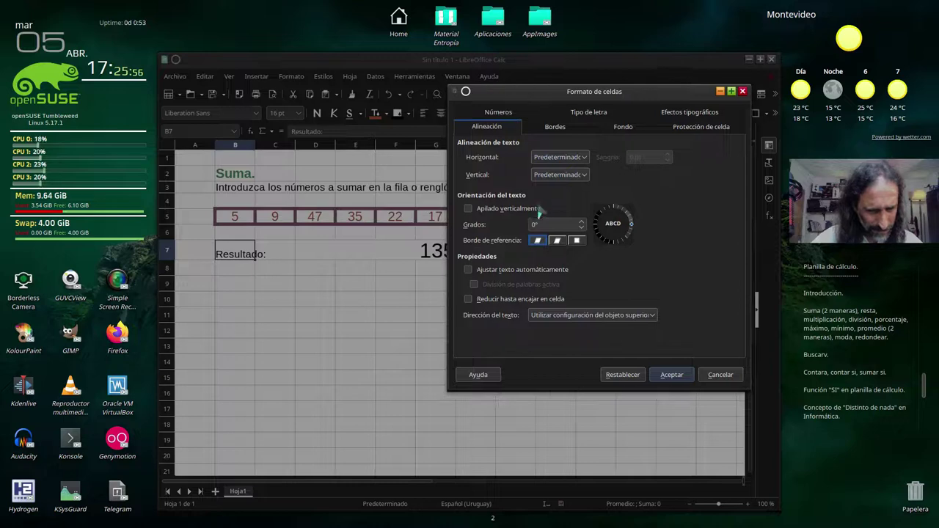
click(560, 175)
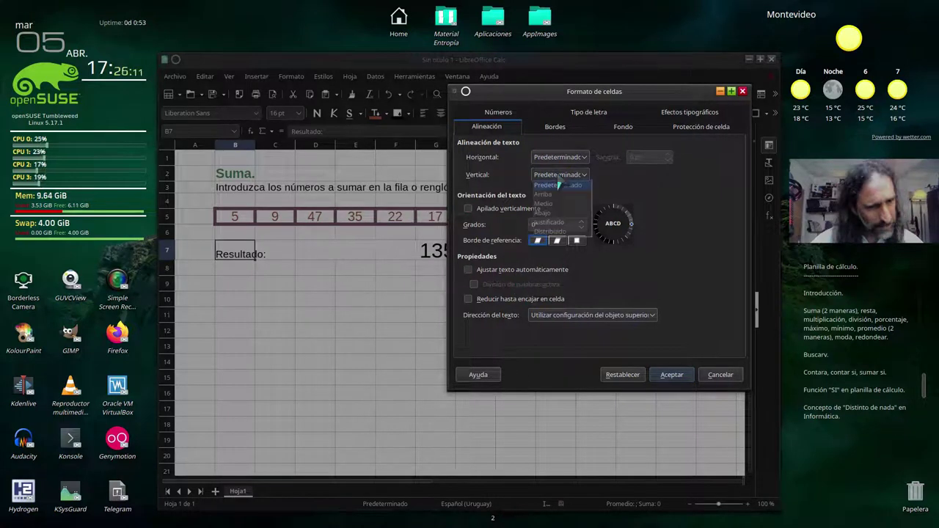
click(557, 205)
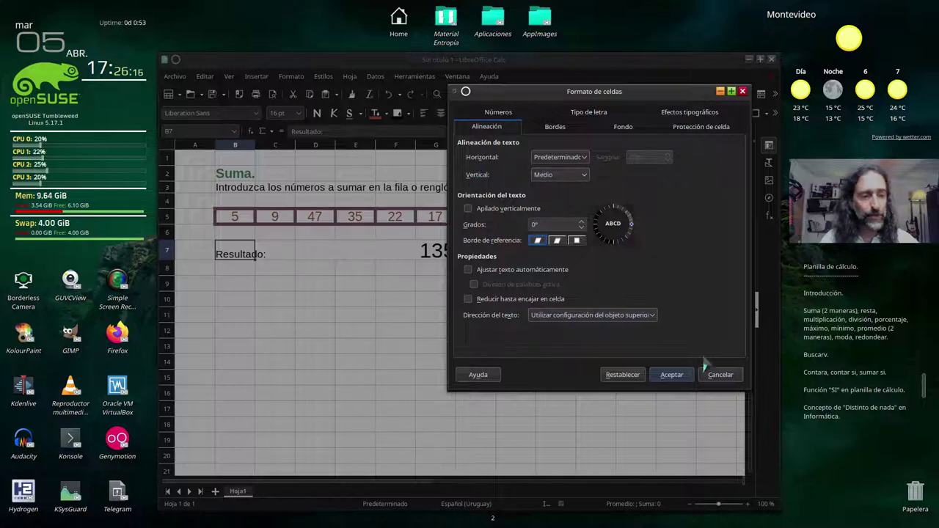
click(678, 376)
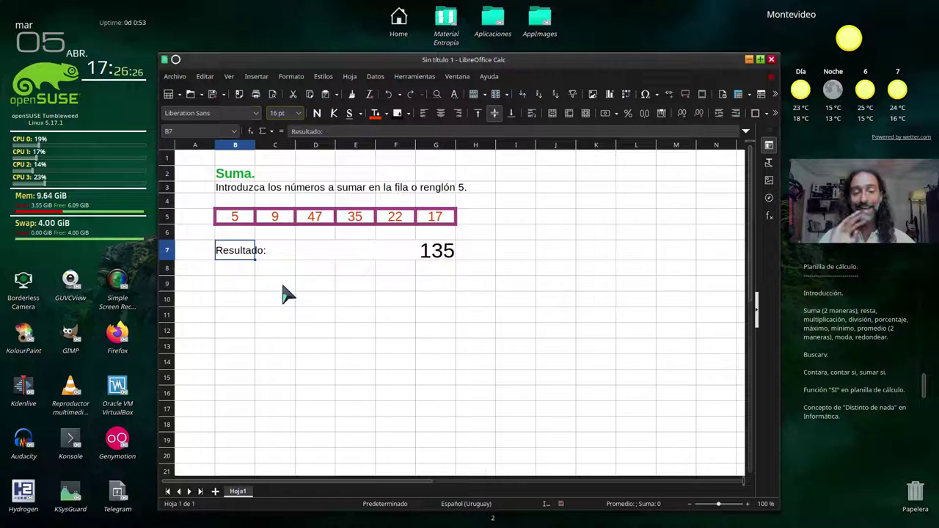
click(191, 160)
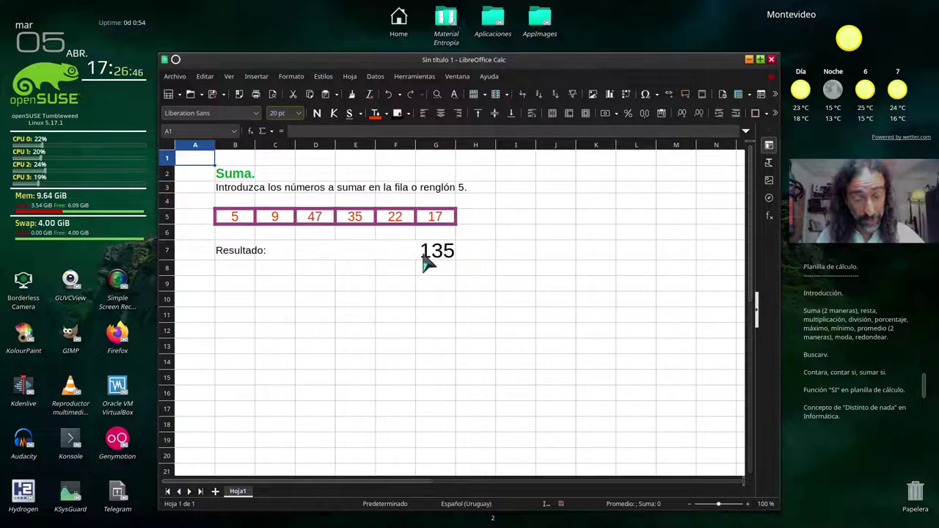
click(382, 254)
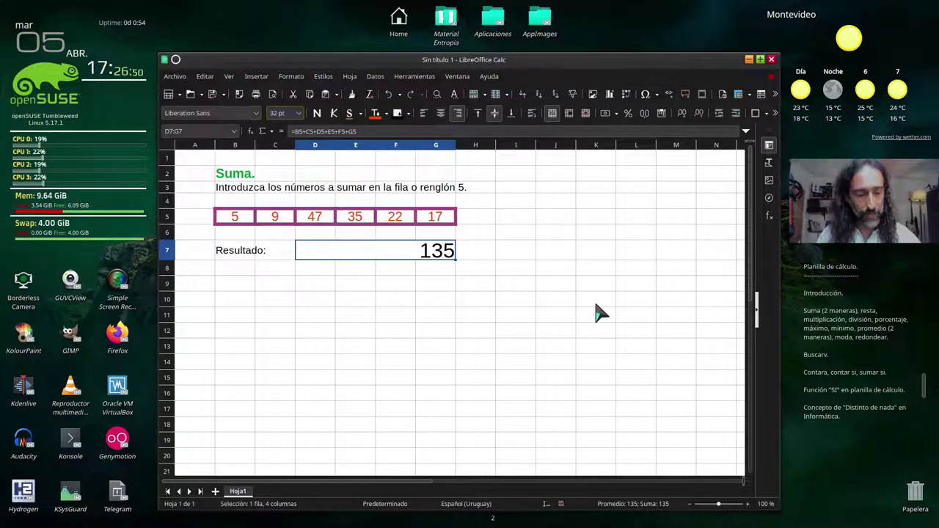
Step: Replace the chained additions in the merged result cell with =suma(B5:G5), still giving 135
key(Delete)
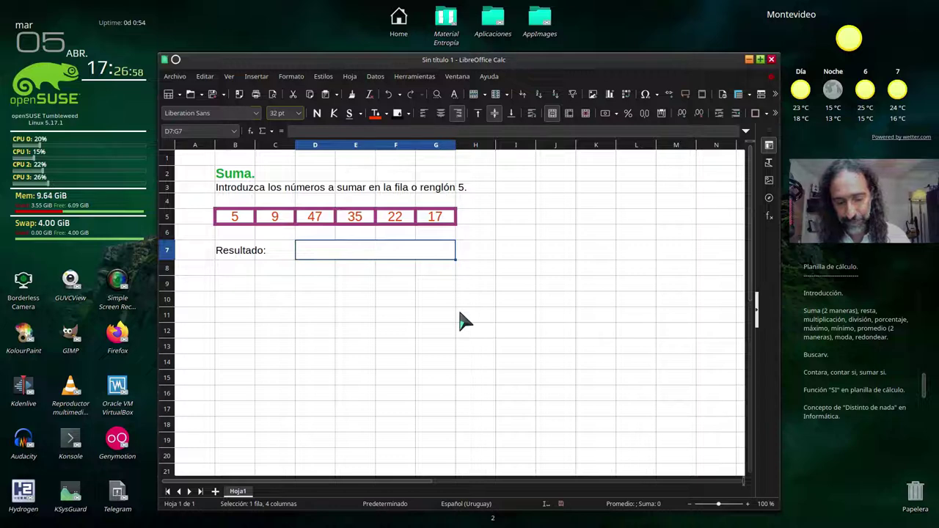
text(=)
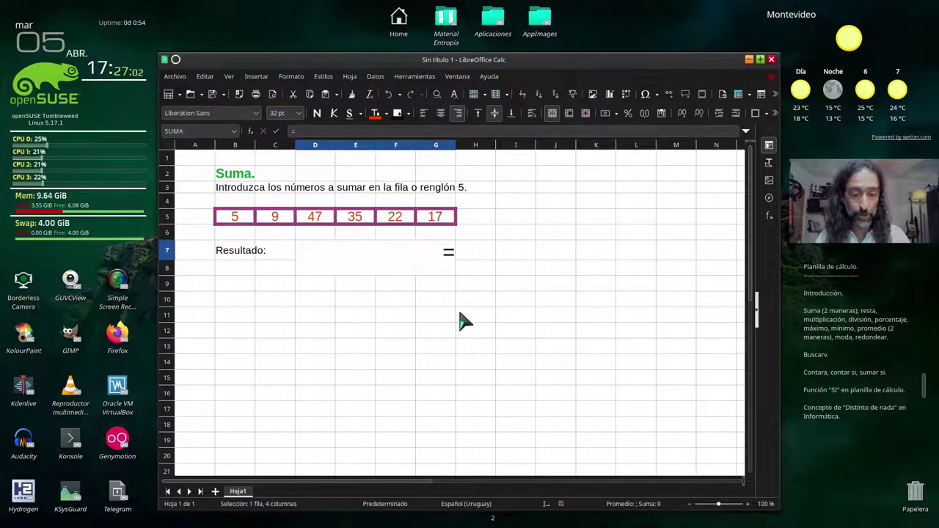
text(suma)
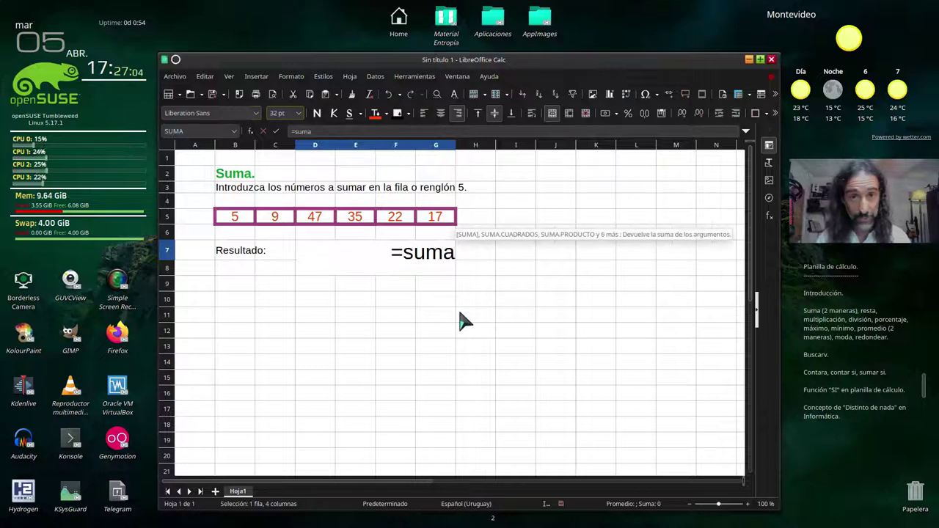
text(()
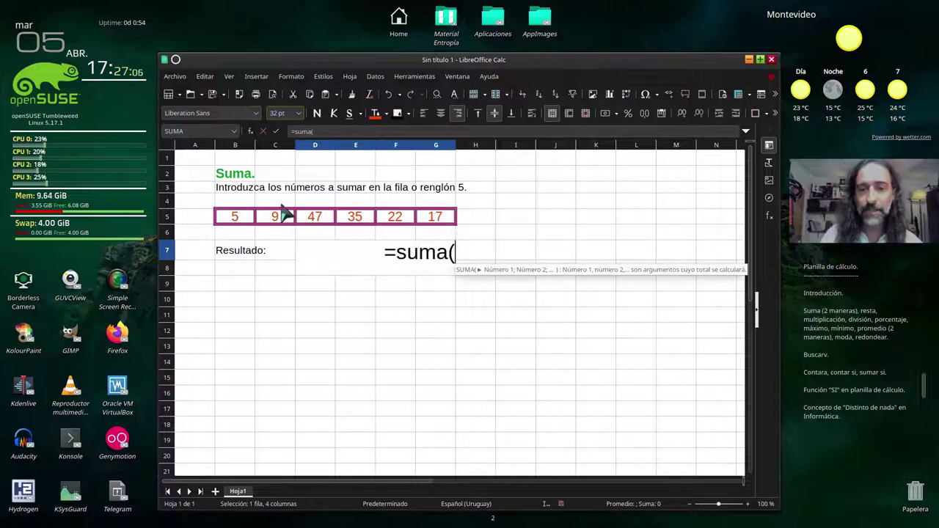
drag(247, 216, 428, 226)
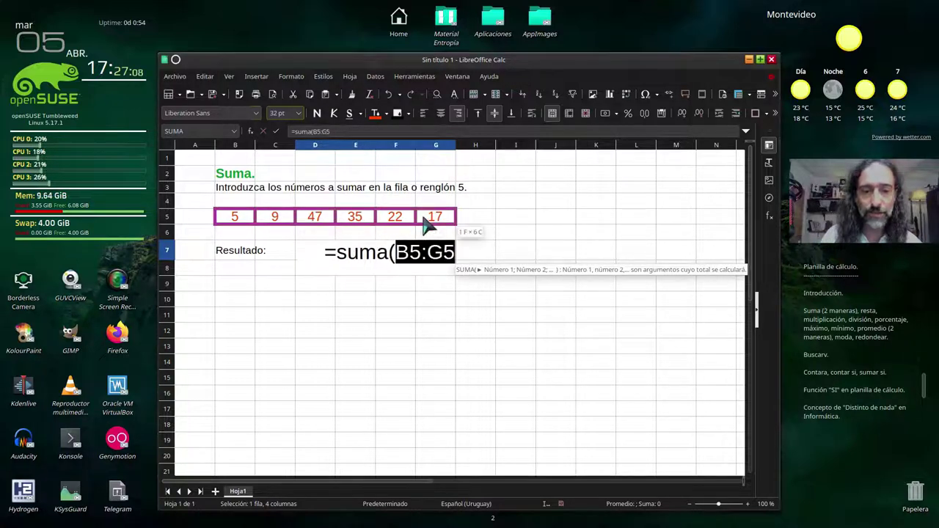
text())
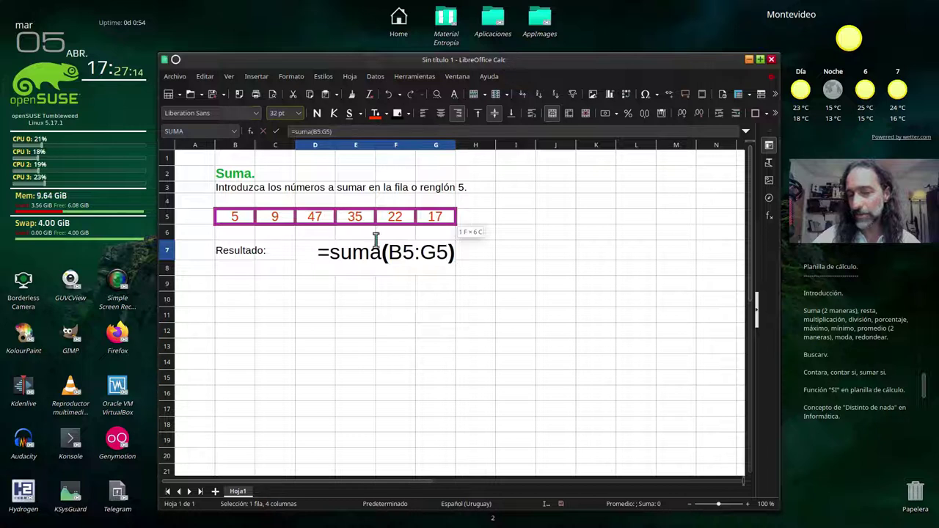
key(Return)
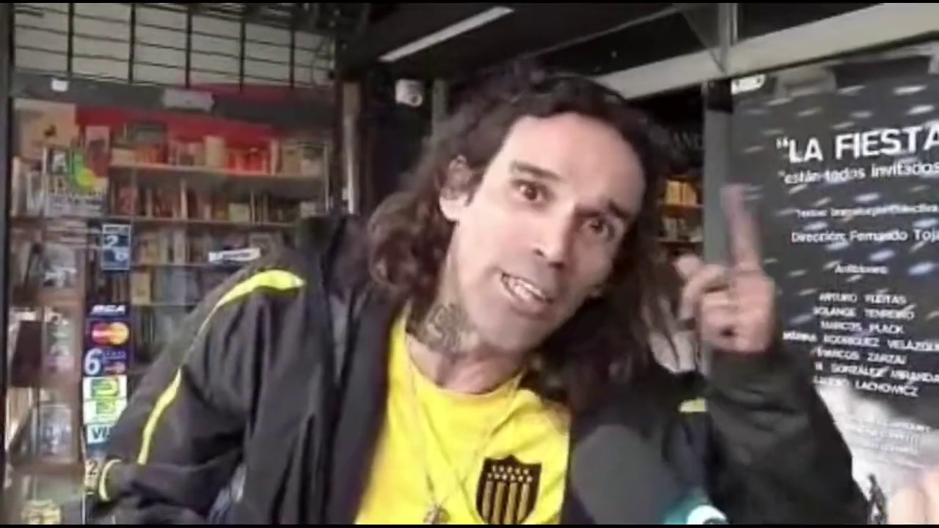
click(443, 255)
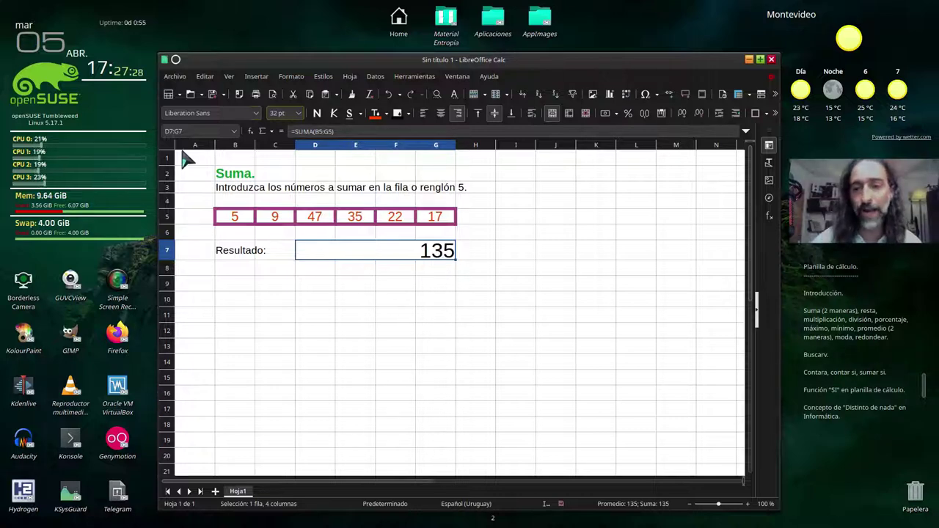
click(226, 174)
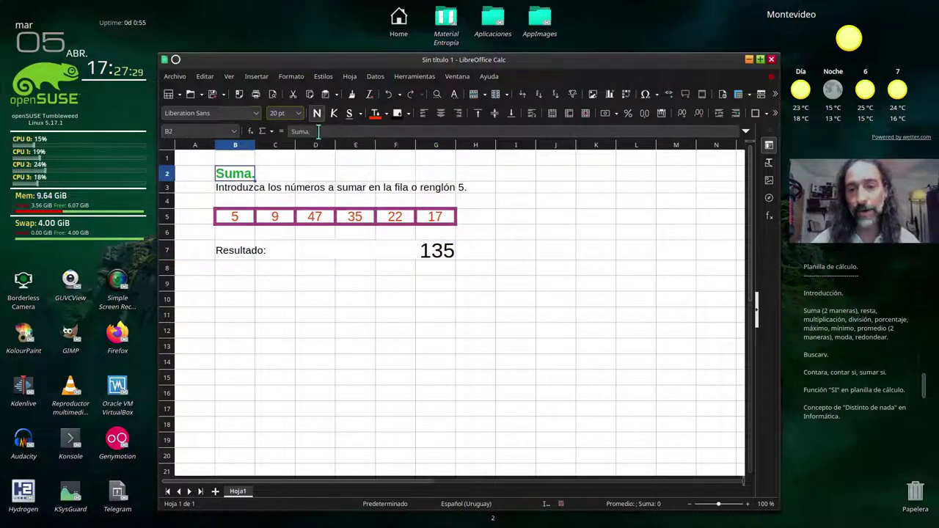
click(229, 188)
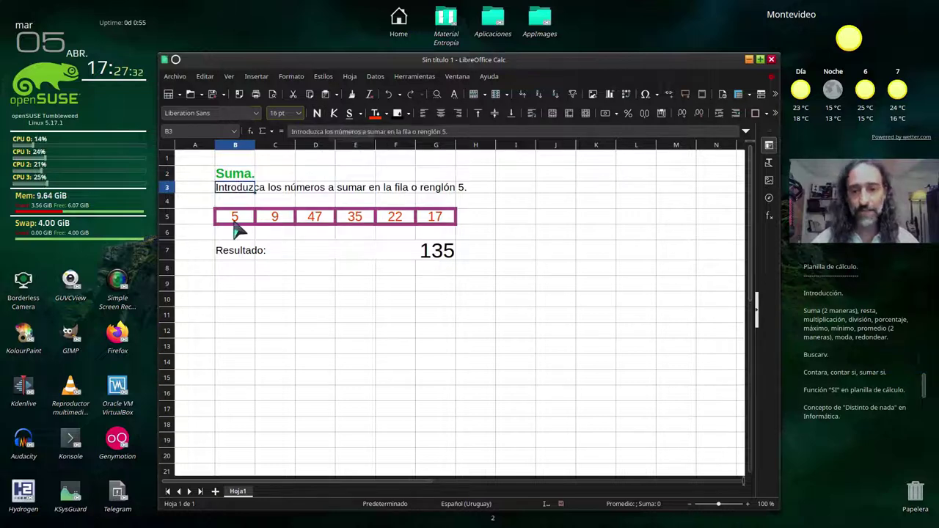
click(233, 219)
click(240, 253)
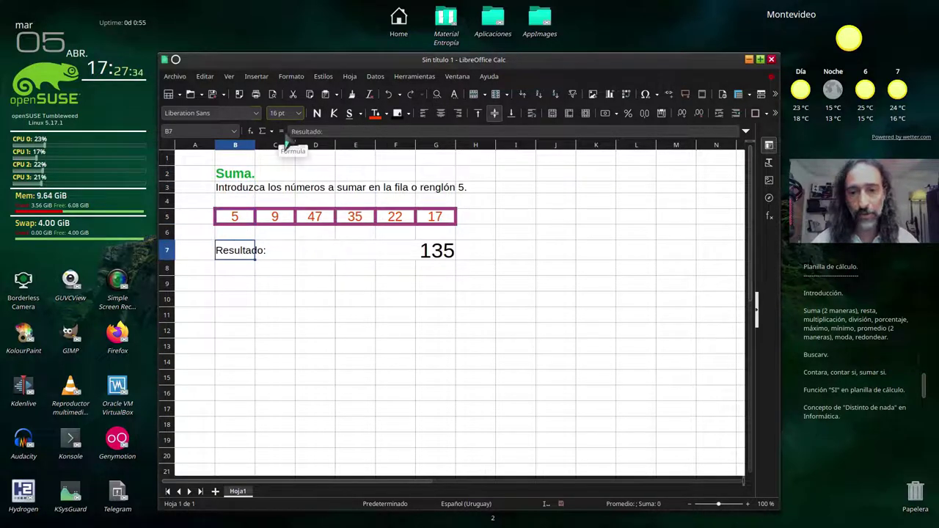
click(427, 257)
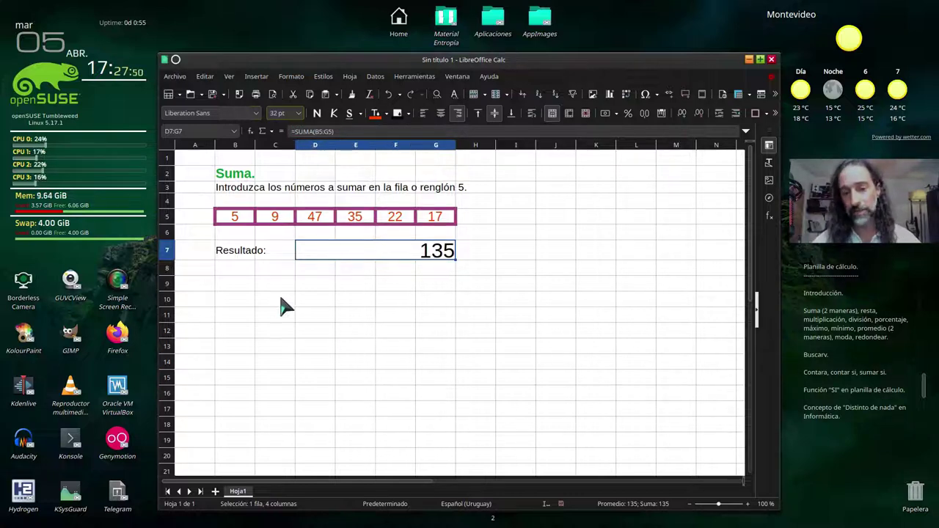
click(240, 288)
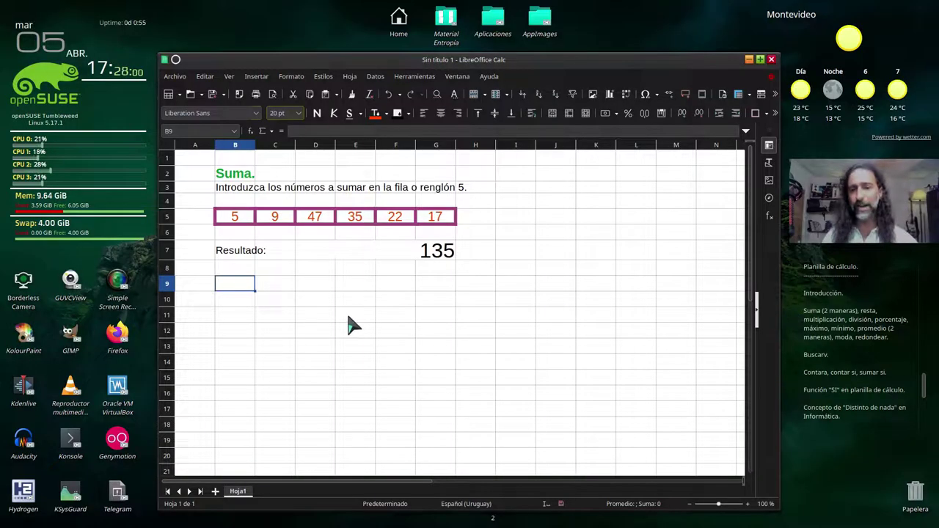
Step: Copy the green bold Suma. heading from B2 into B9 and change its text to Resta
click(238, 177)
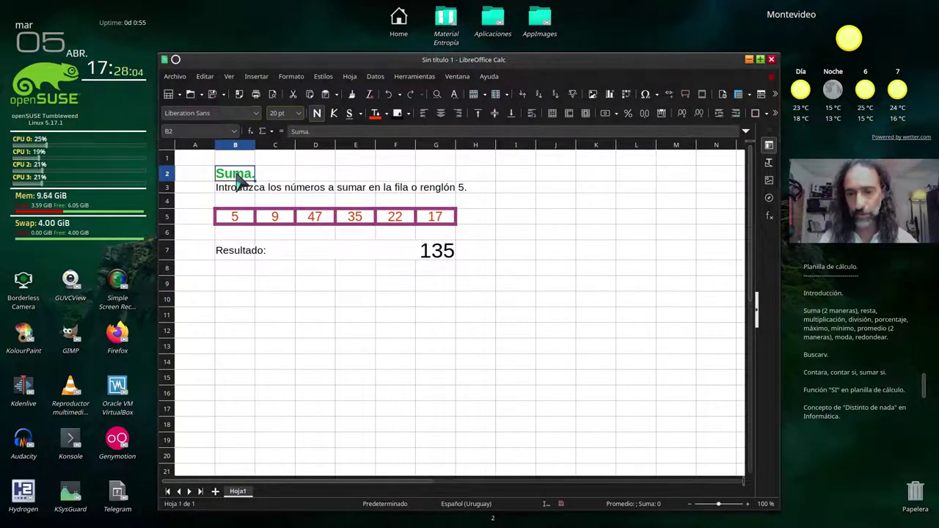
click(235, 290)
text(Suma.)
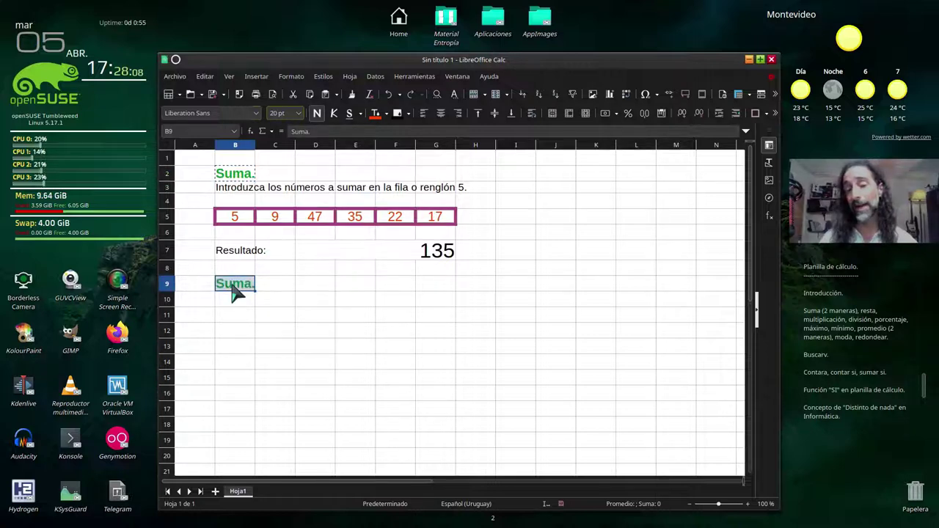
right_click(237, 178)
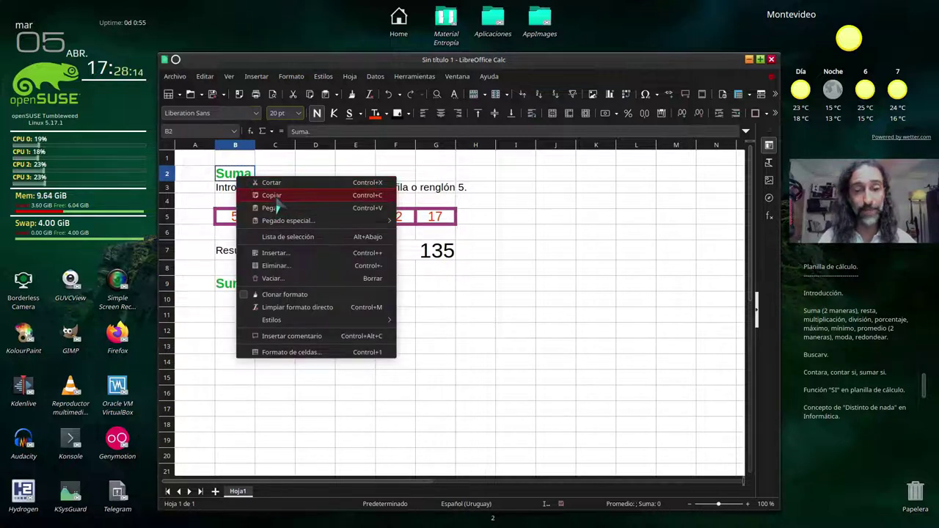
click(438, 356)
right_click(221, 291)
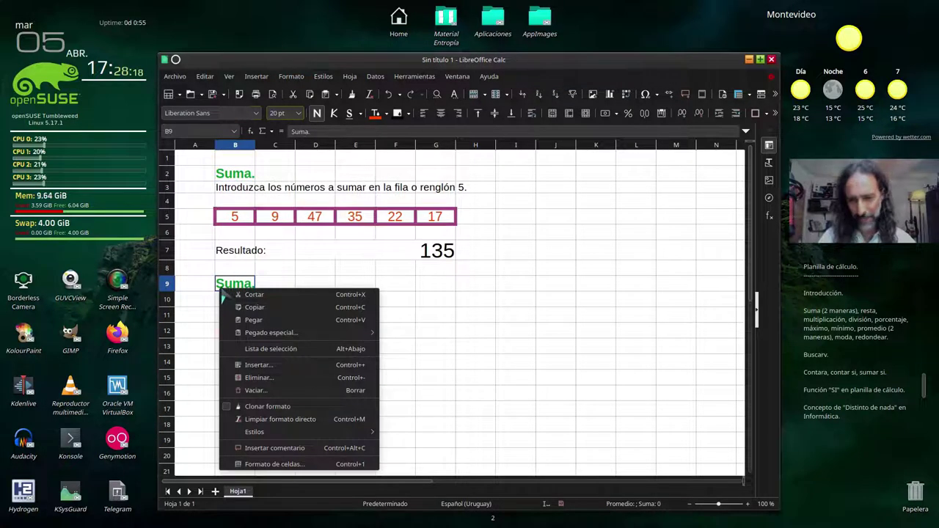
click(359, 321)
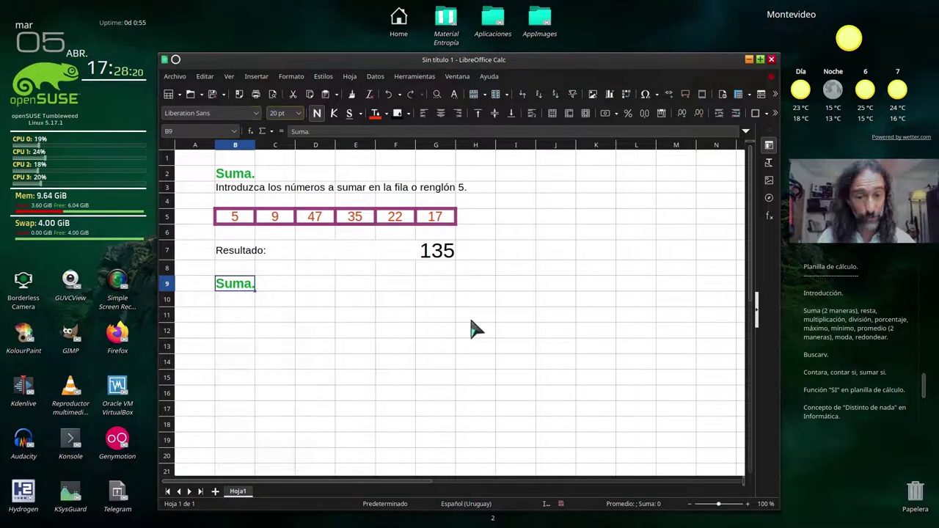
double_click(246, 289)
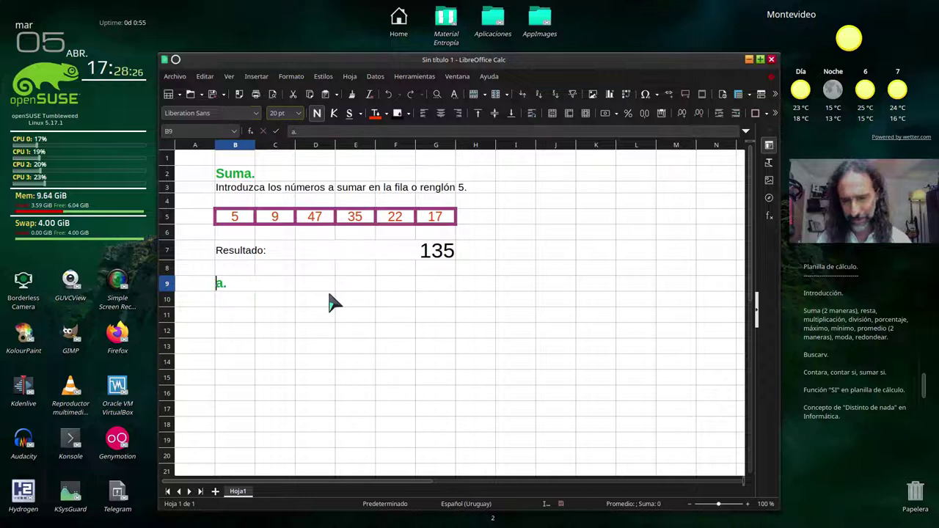
text(Rest)
key(Return)
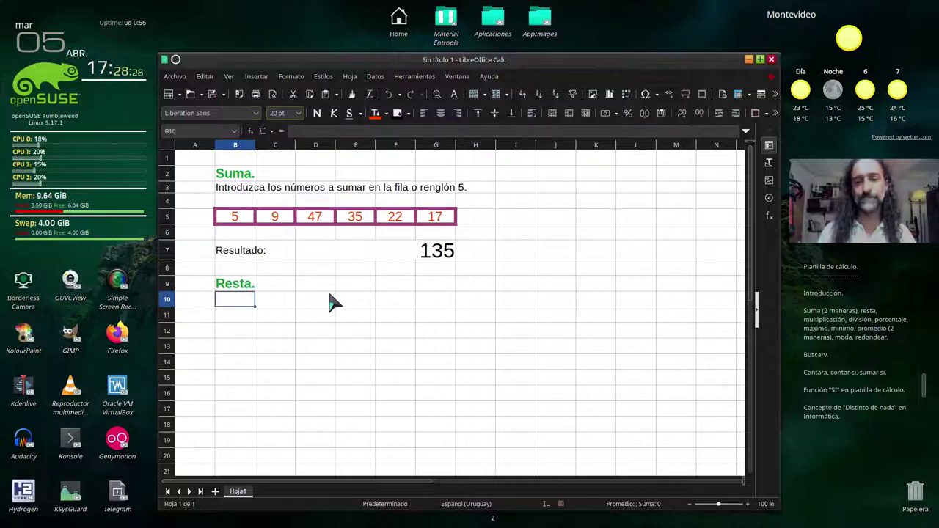
Step: In B11, enter 'Introduzca en B13 el número mayor y en el resto de las celdas, los números a restarle'
key(Down)
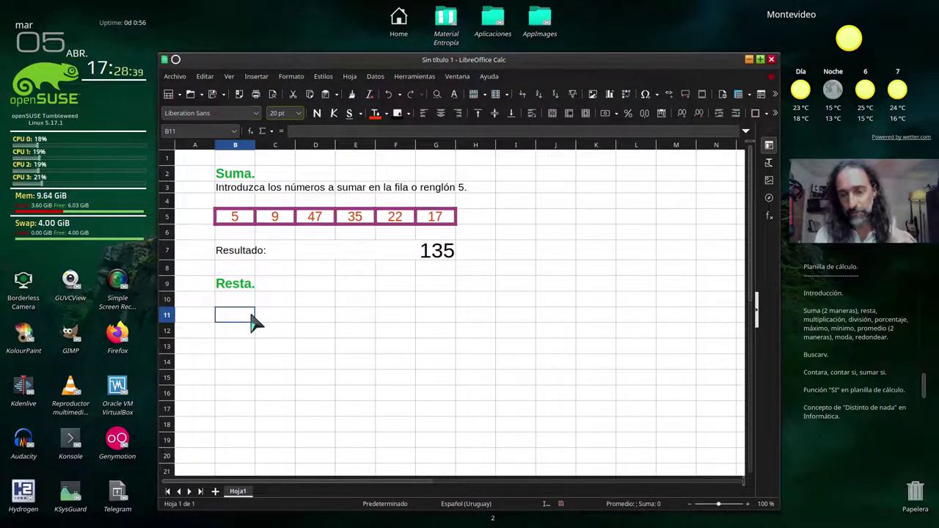
text(Int)
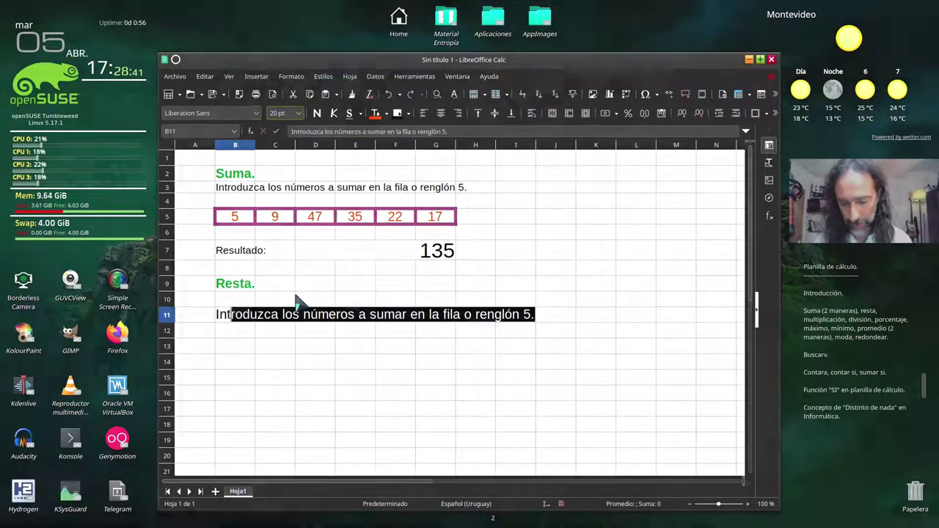
text(roduzca en )
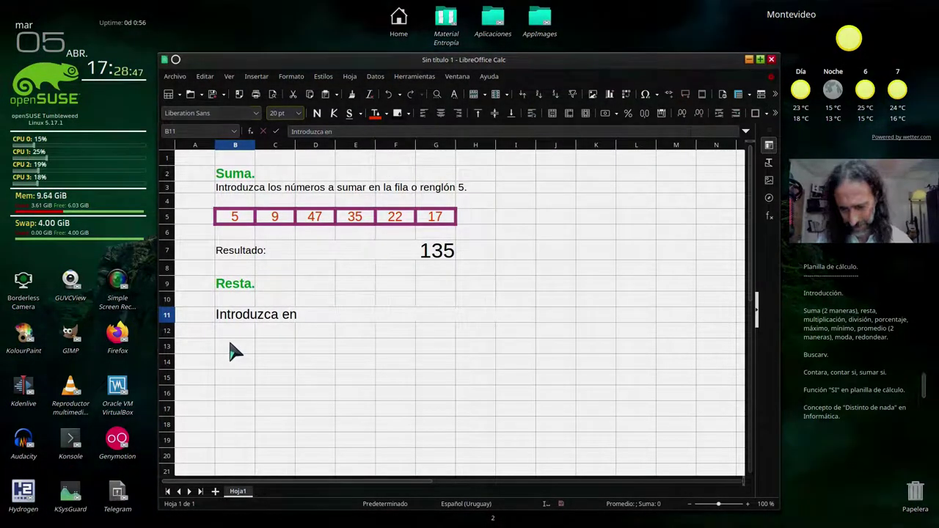
text(B13 el)
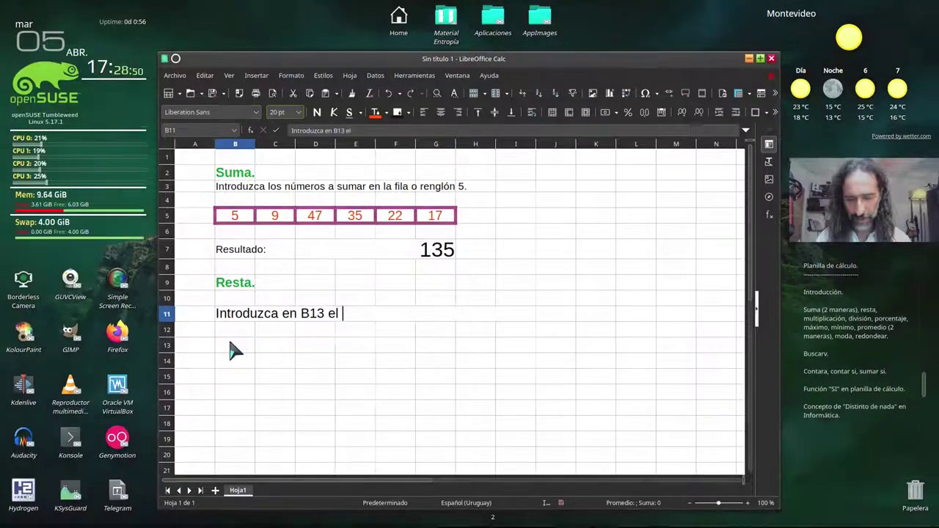
text( número mayor )
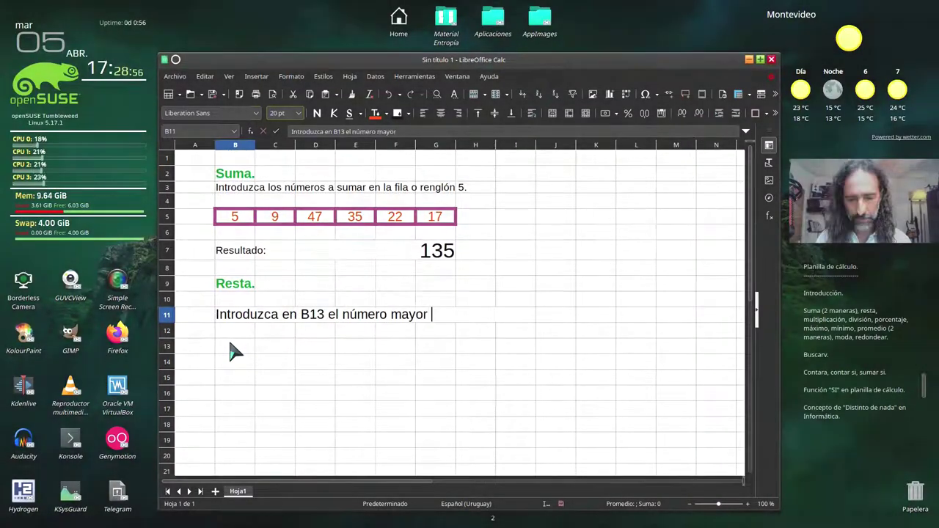
text(y en el r)
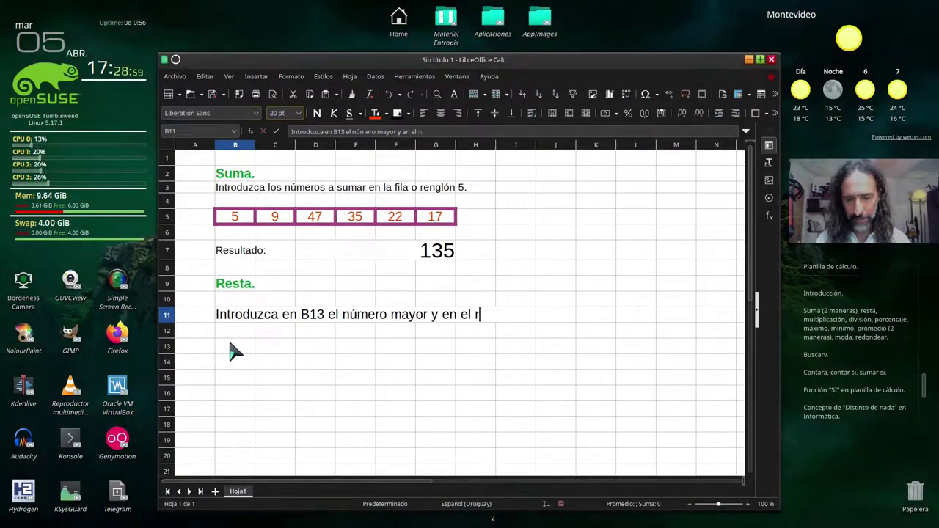
text(esto de las celdas)
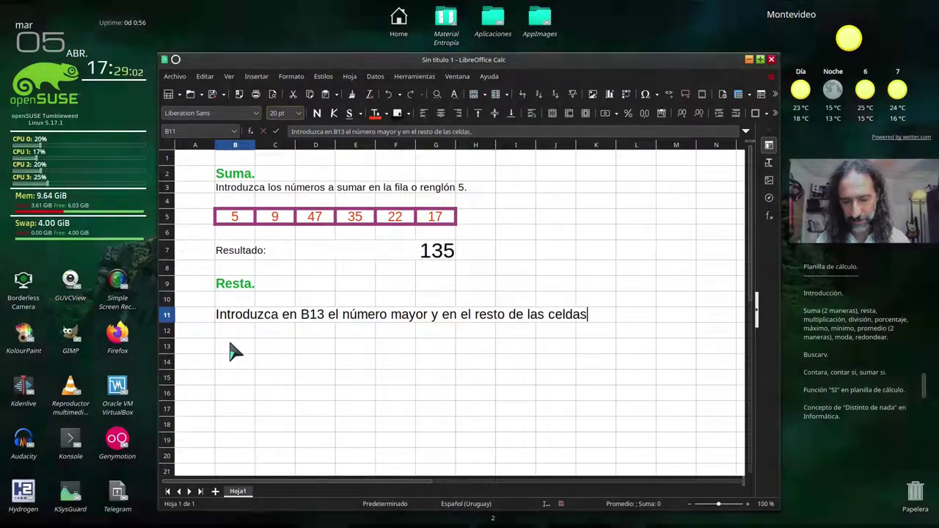
text(, los números a)
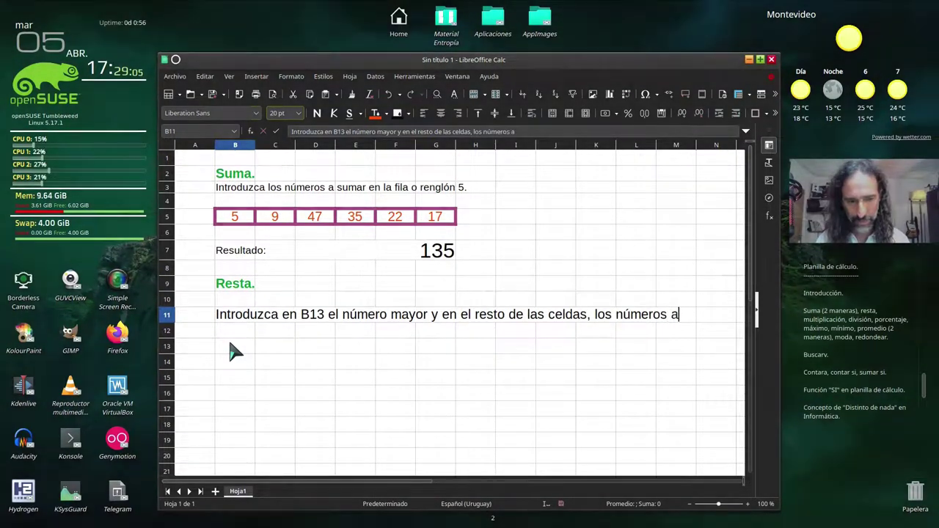
text( restarle.)
key(Return)
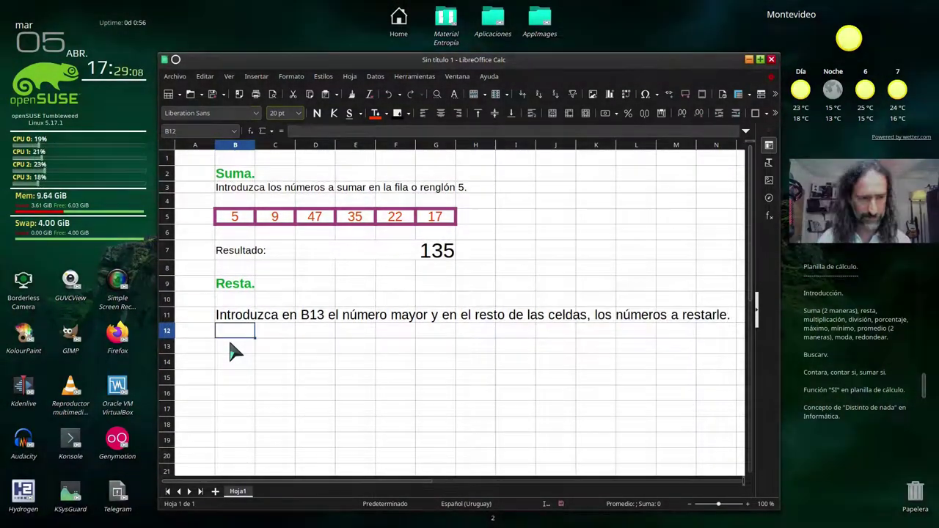
Step: Set the B11 instruction to 16 pt, matching the Suma instruction's size
click(234, 316)
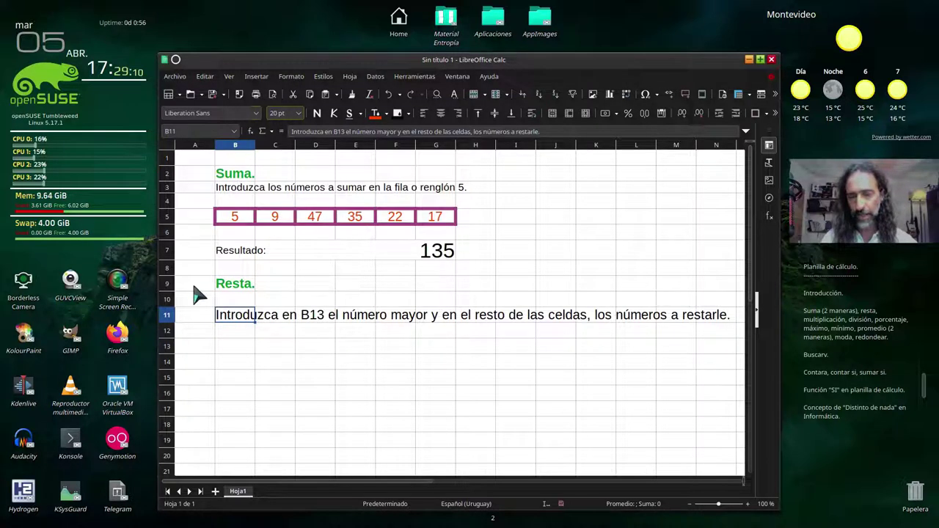
click(229, 189)
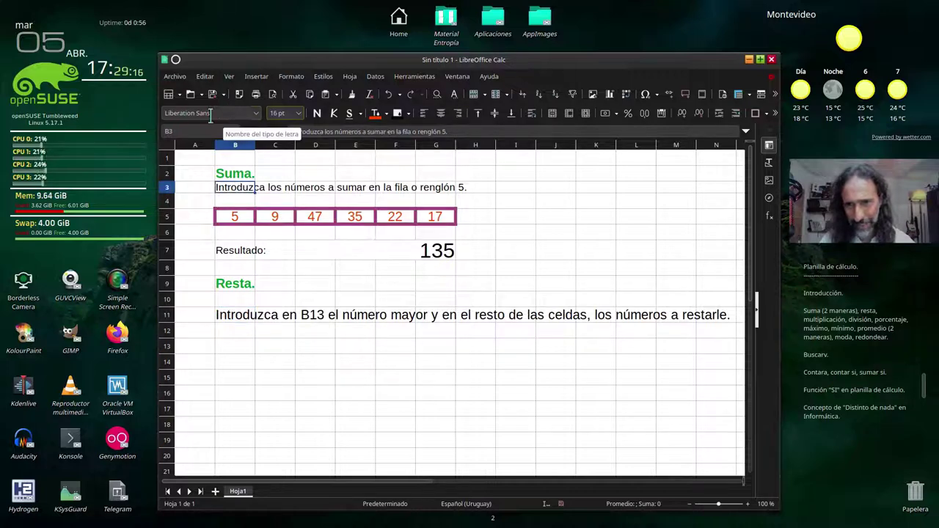
click(246, 316)
click(298, 113)
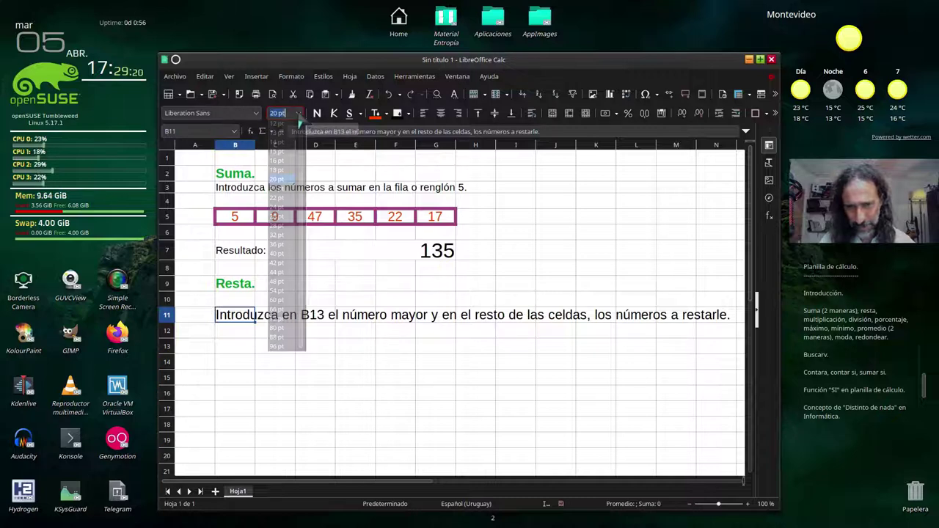
click(288, 282)
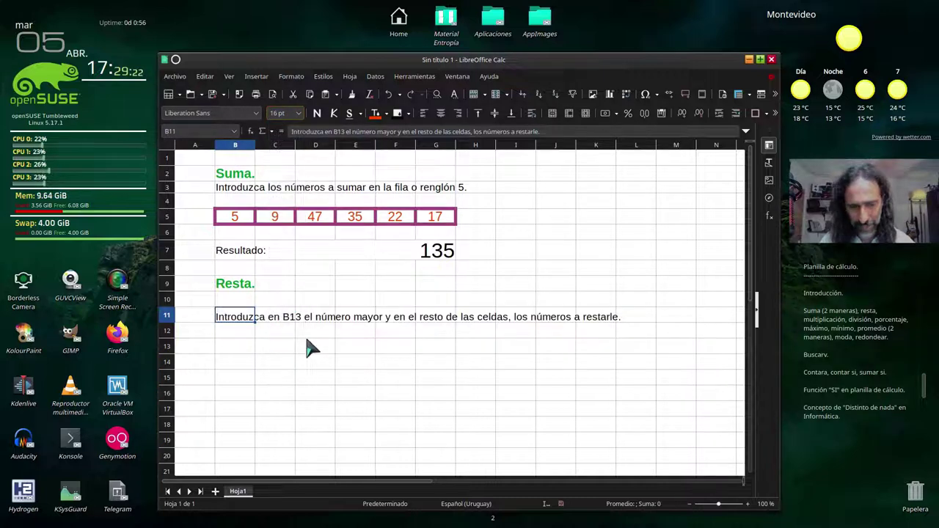
click(237, 347)
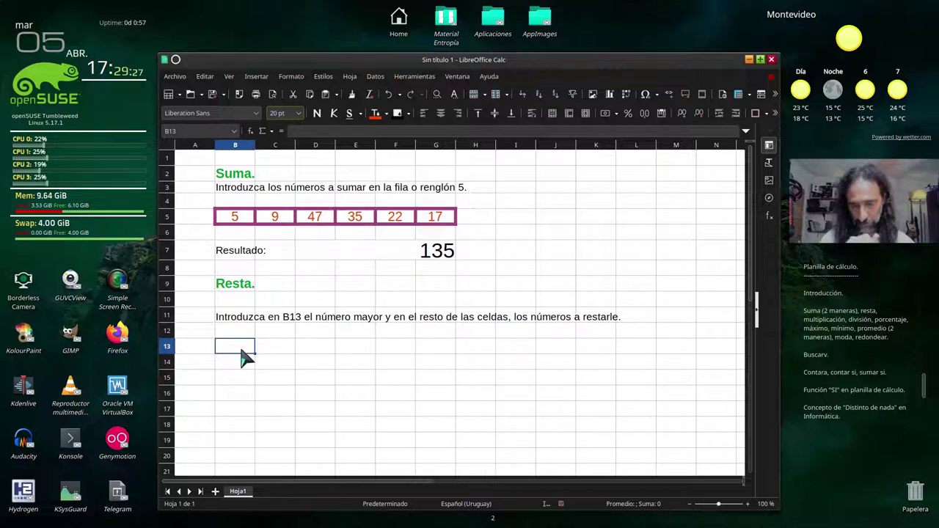
Step: Give cells B13:G13 5 pt Ladrillo borders around and between each cell
drag(243, 352, 420, 351)
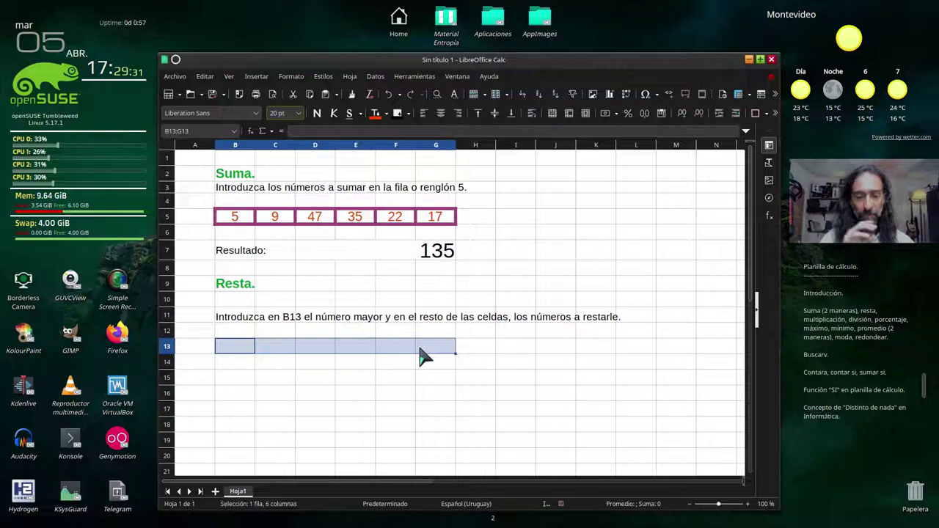
click(290, 77)
click(312, 161)
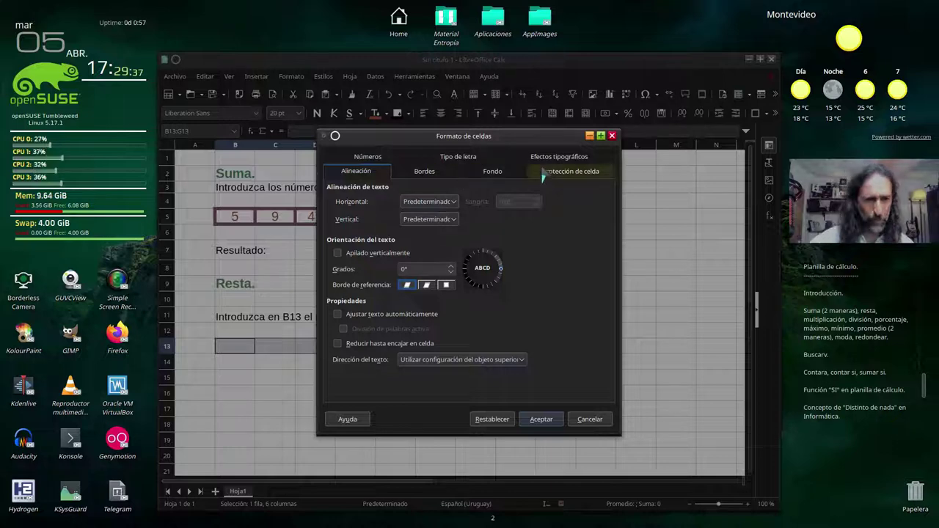
click(425, 171)
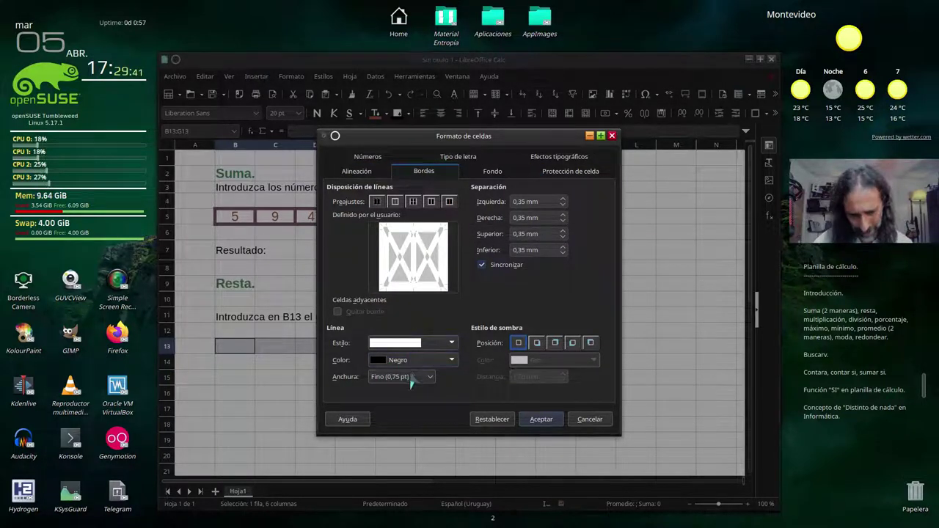
click(422, 361)
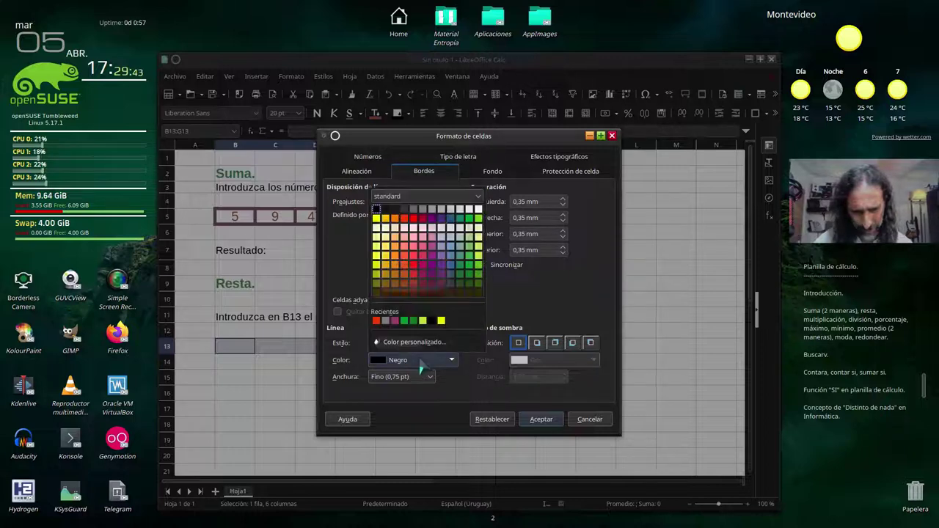
click(376, 321)
click(429, 377)
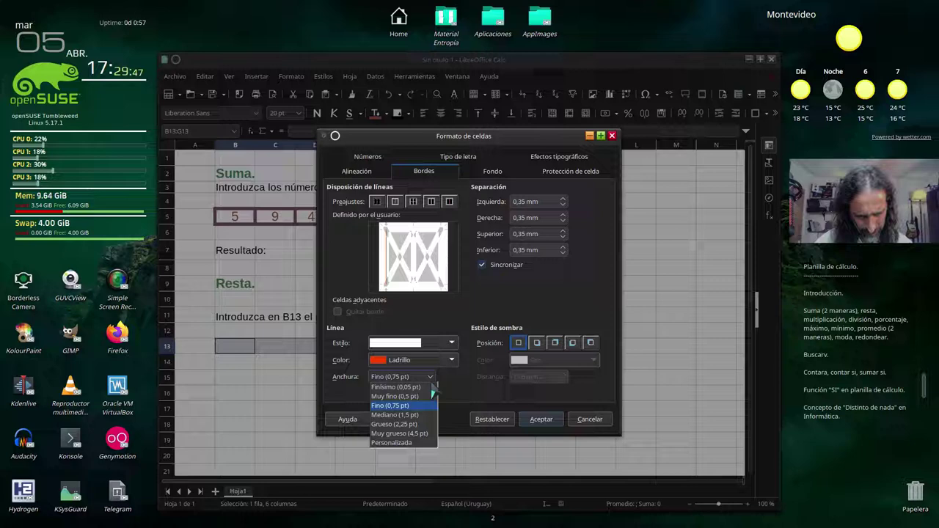
click(425, 443)
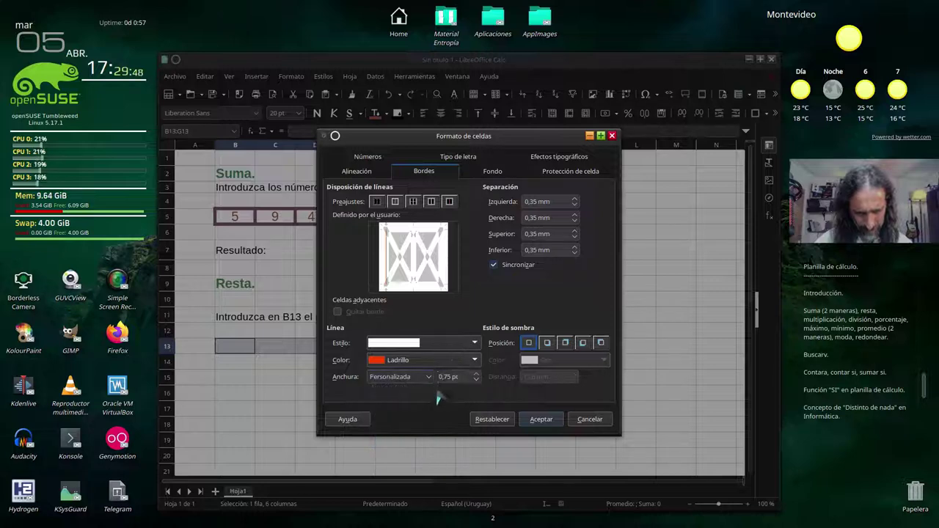
click(476, 374)
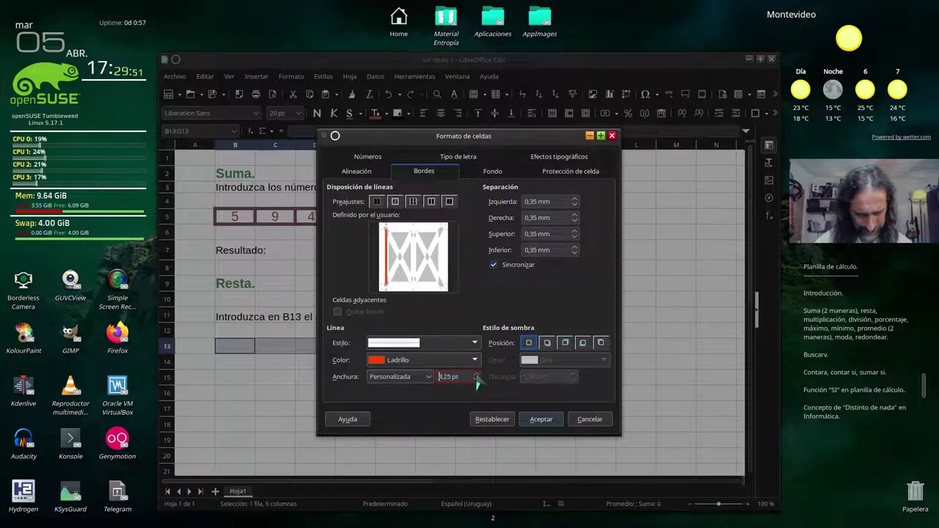
click(411, 227)
click(413, 257)
click(443, 261)
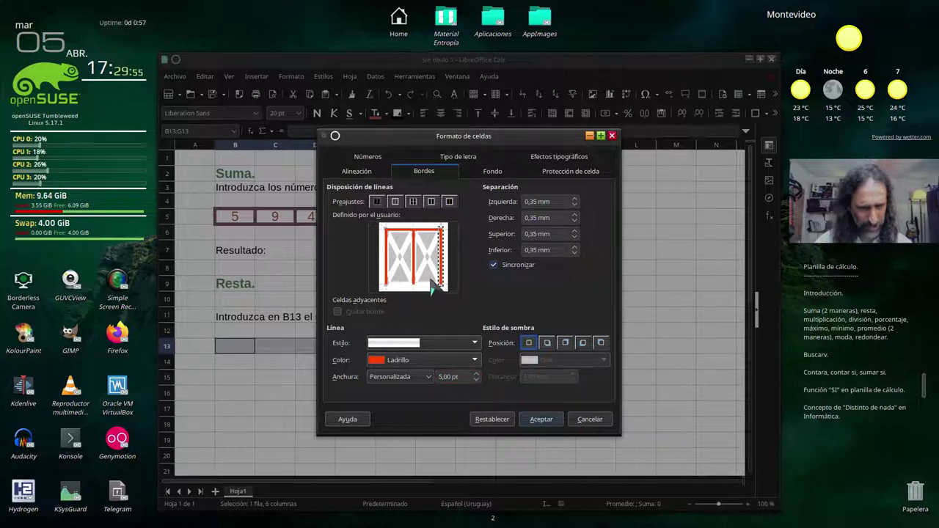
click(540, 419)
Step: Fill cell B13 with a dark blue background
click(357, 409)
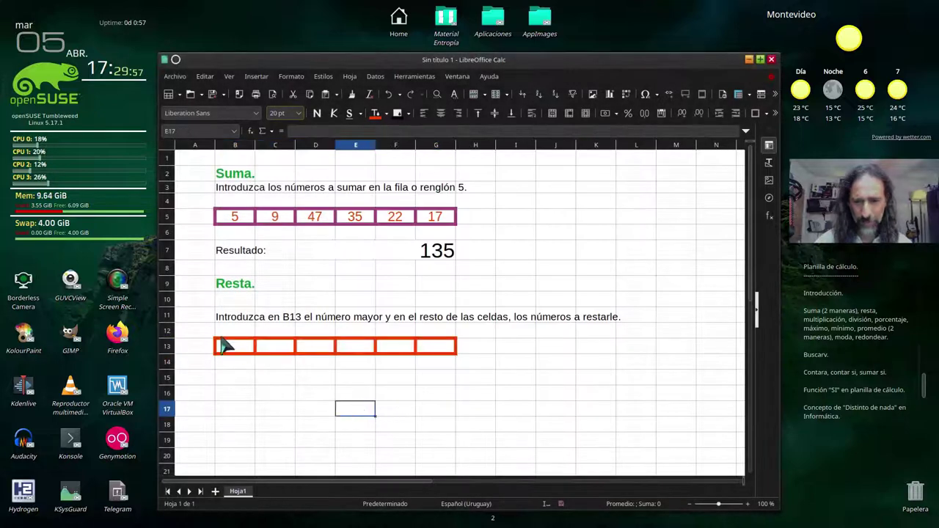
click(231, 351)
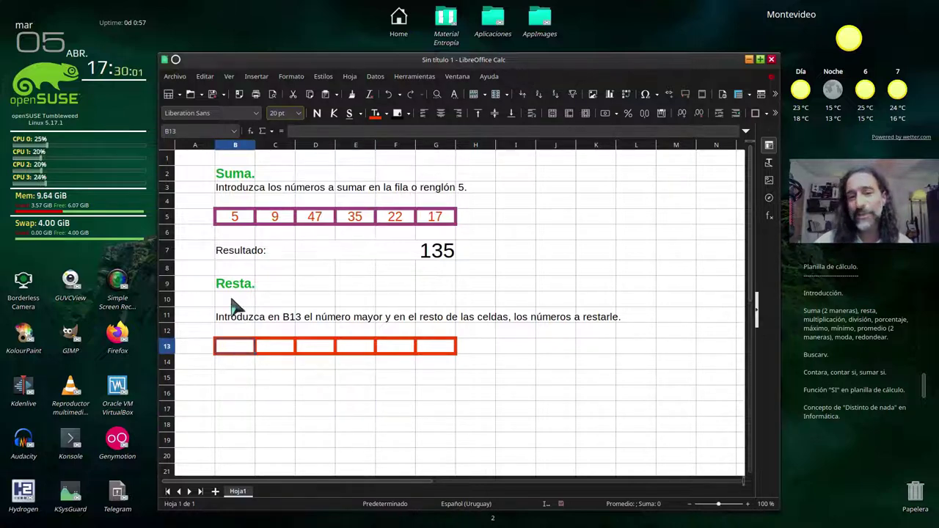
click(407, 113)
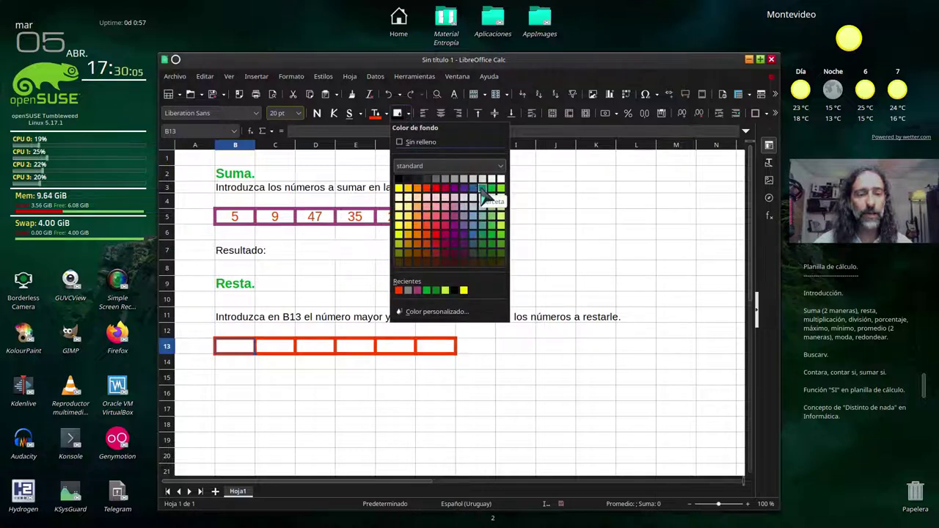
click(474, 242)
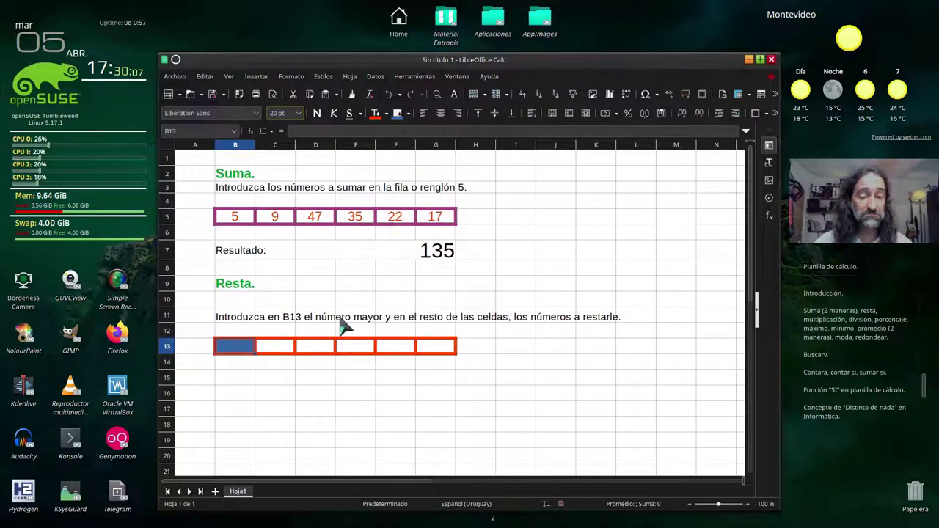
Step: Fill cells C13:G13 with a light blue background
drag(279, 351, 433, 354)
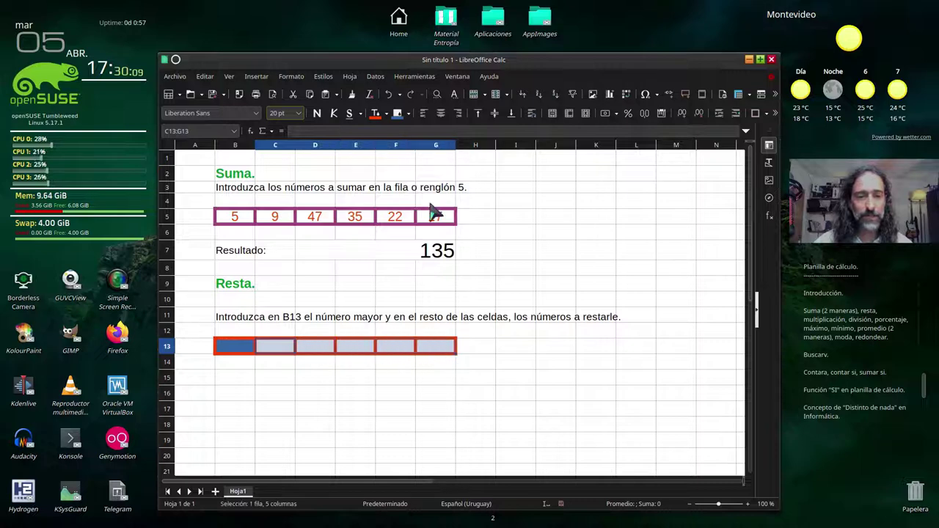
click(408, 113)
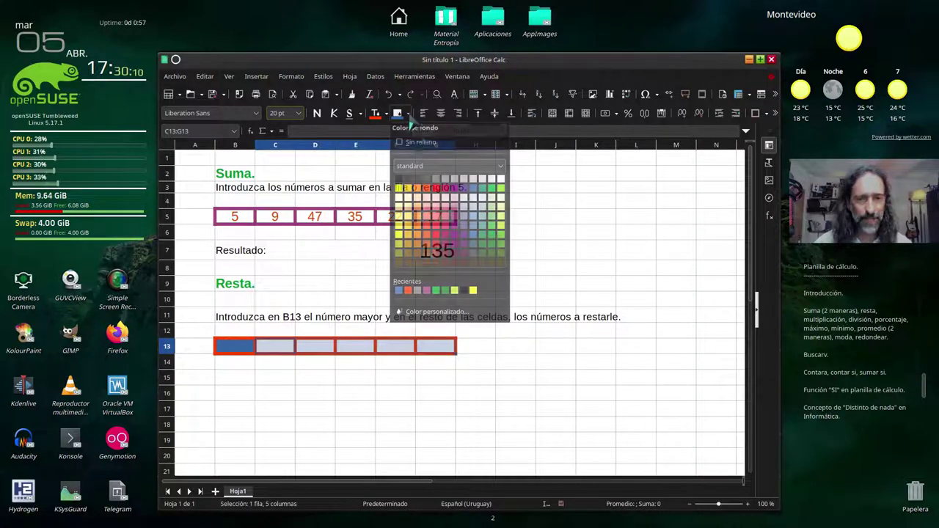
click(474, 226)
click(448, 393)
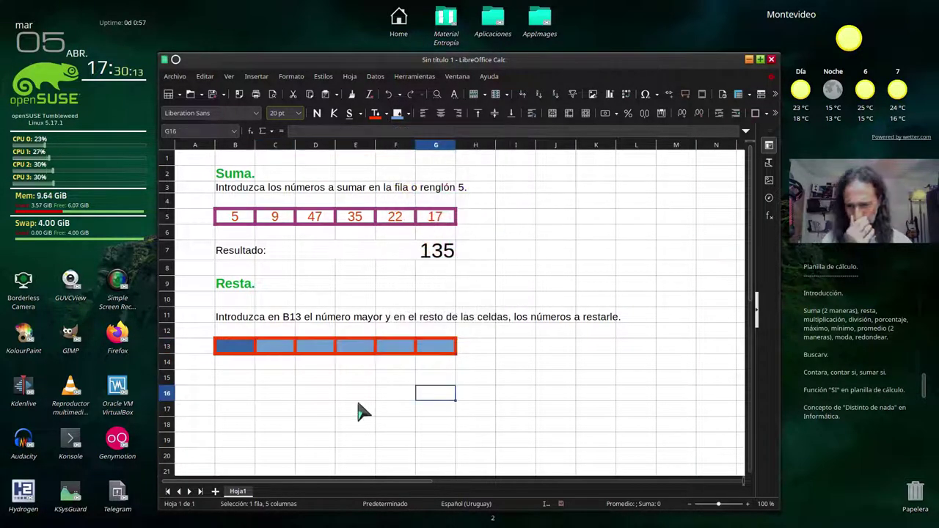
click(242, 355)
text(1000)
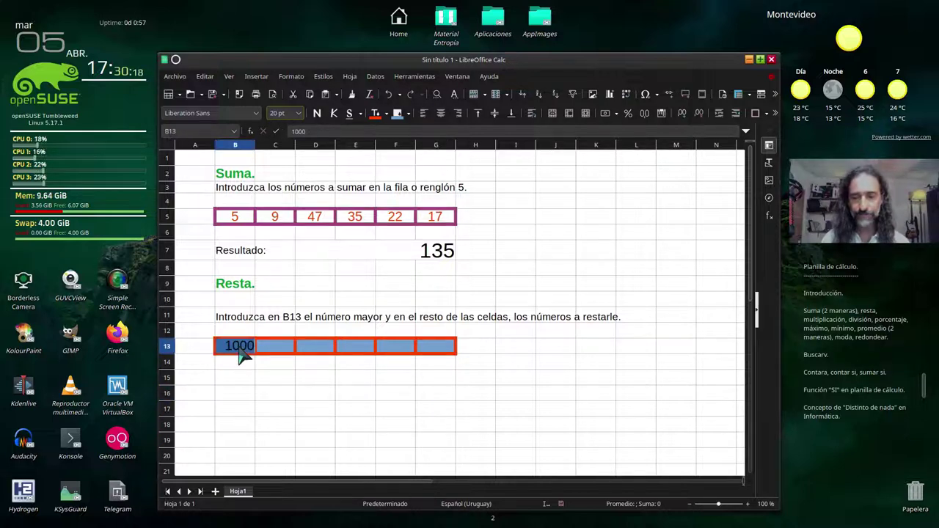
Step: Enter 1000, 100, 50, 25, 25 and 500 across B13 to G13
key(Tab)
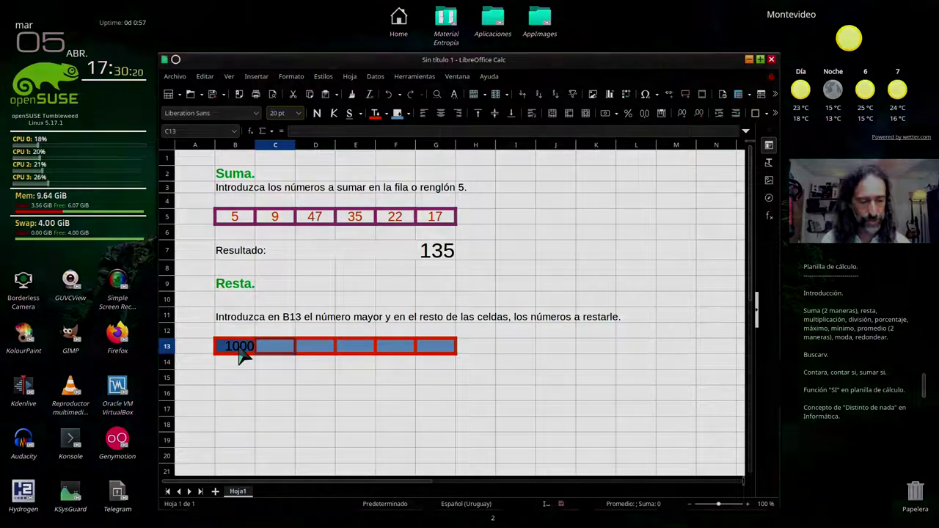
text(100)
key(Tab)
text(50)
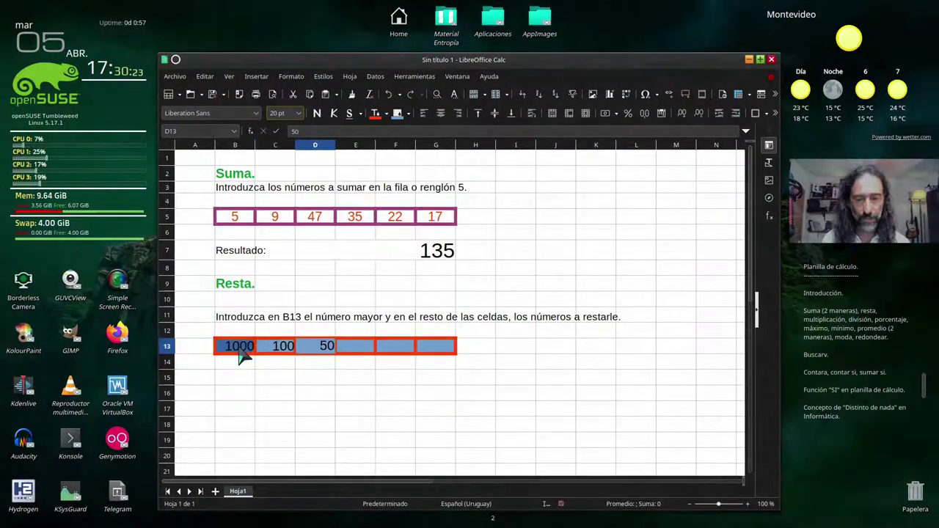
key(Tab)
text(25)
key(Tab)
text(25)
key(Tab)
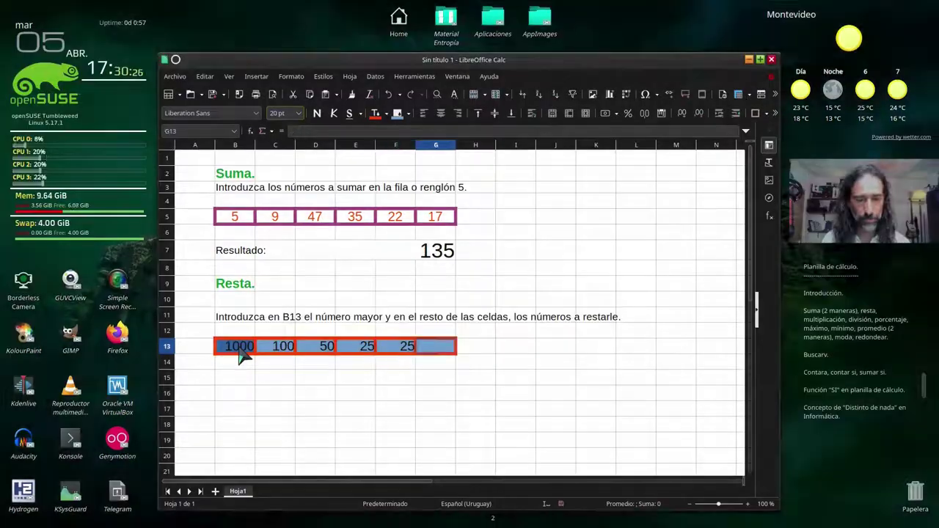
text(500)
key(Return)
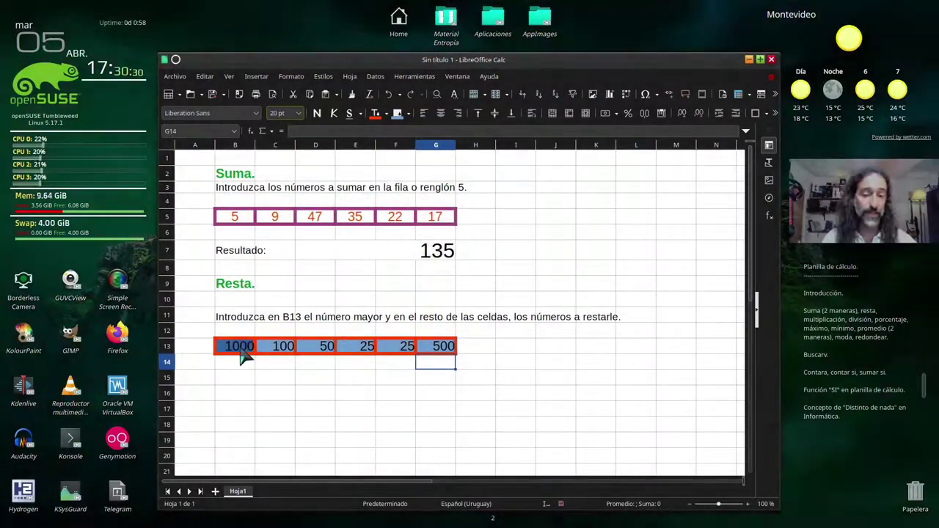
drag(239, 350, 433, 350)
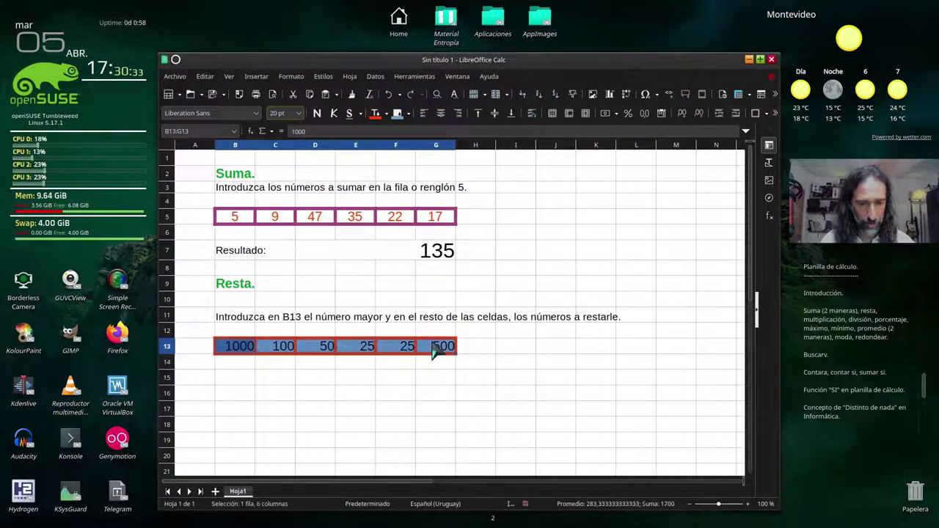
Step: Centre the row 13 numbers and make B13's 1000 yellow
click(443, 115)
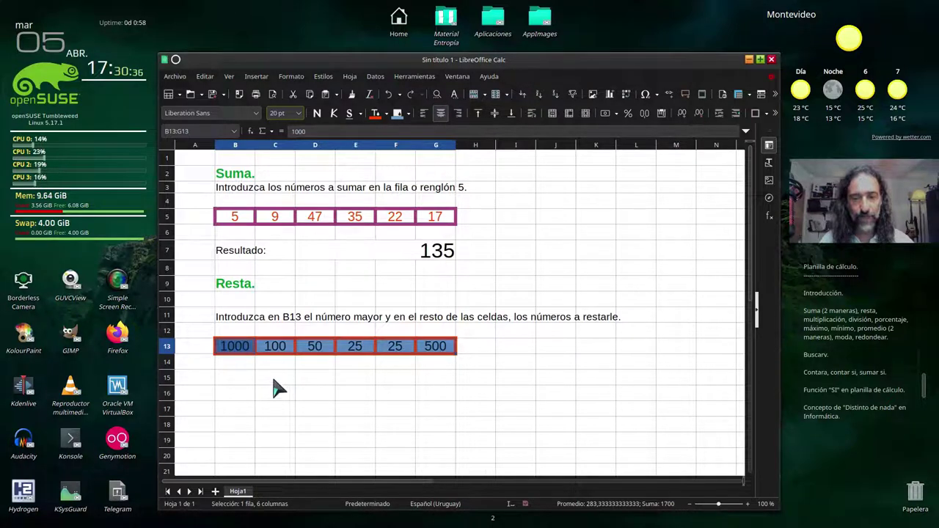
click(274, 382)
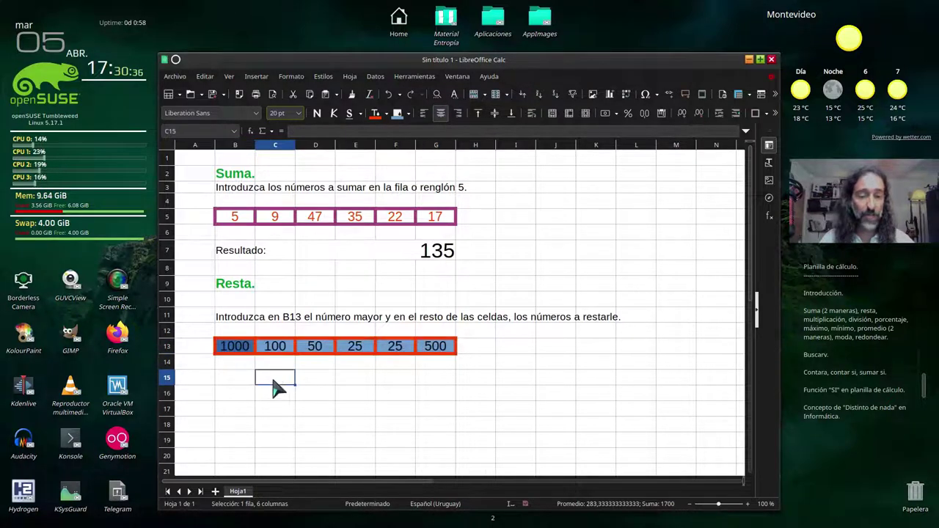
click(248, 351)
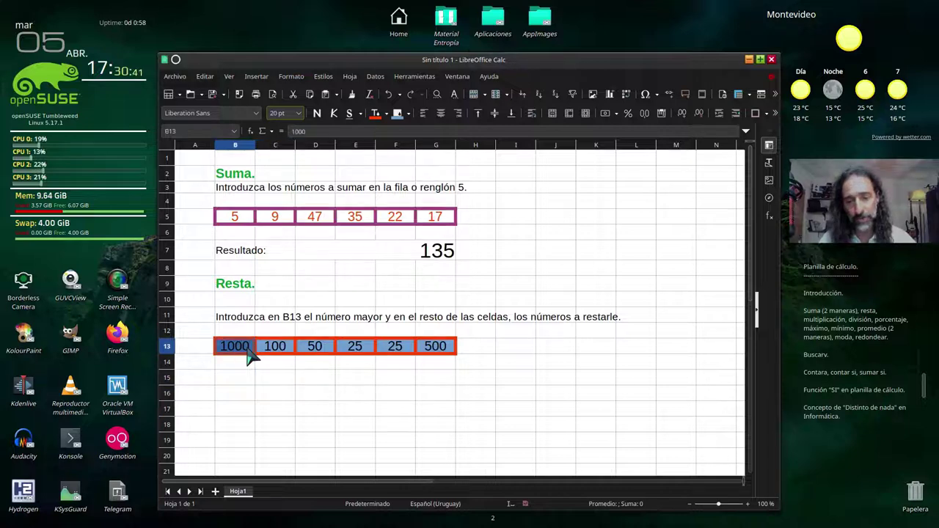
click(386, 115)
click(378, 176)
click(275, 409)
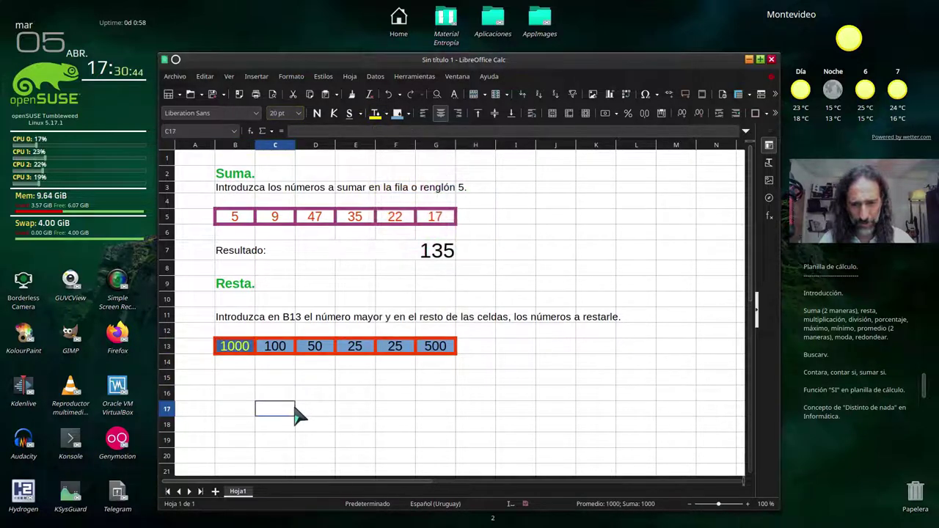
Step: Change the C13:G13 background to a paler blue-grey
click(285, 354)
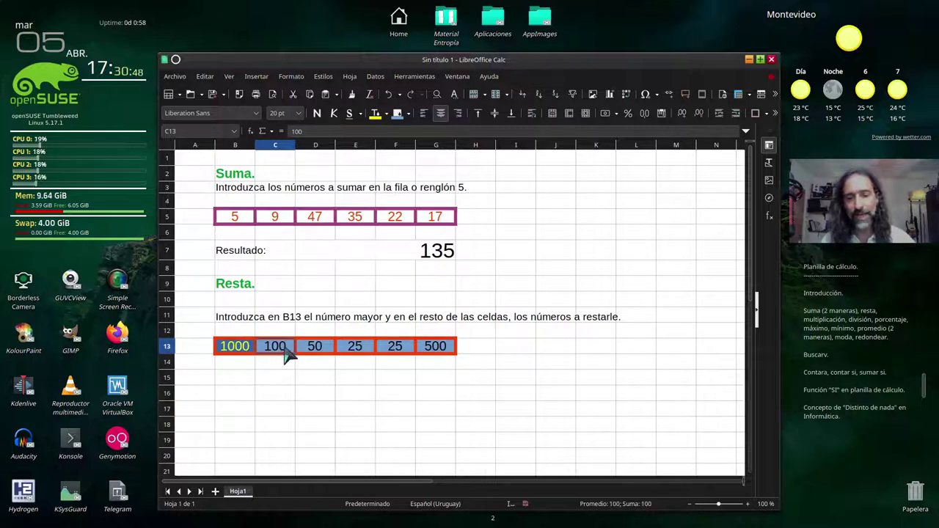
drag(283, 353, 428, 354)
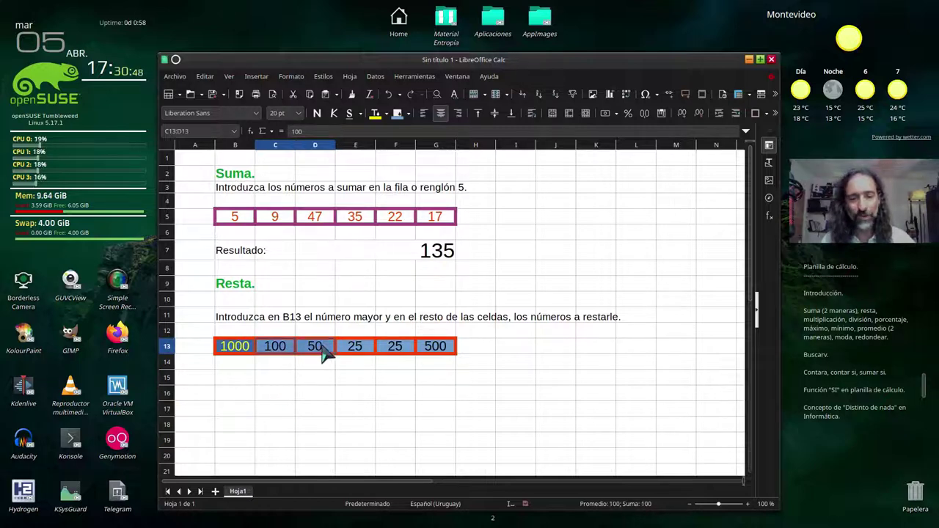
click(409, 115)
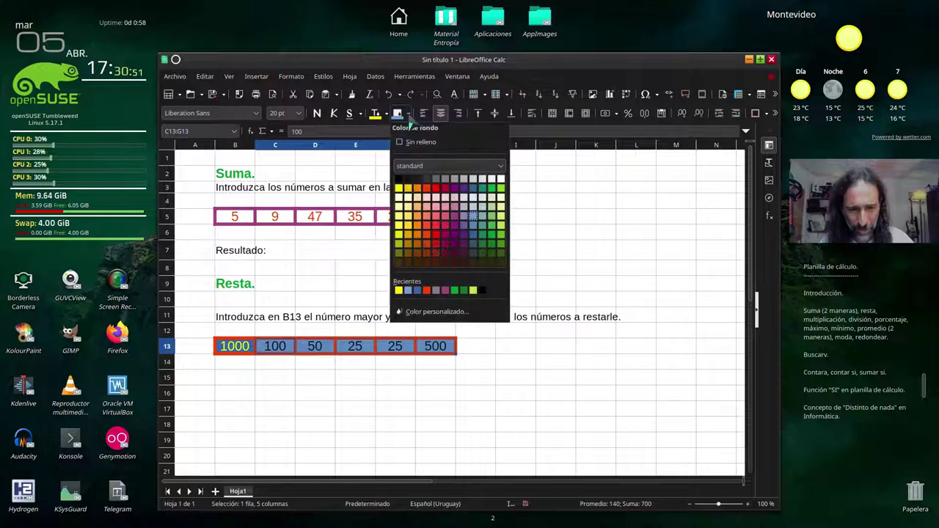
click(473, 216)
click(435, 377)
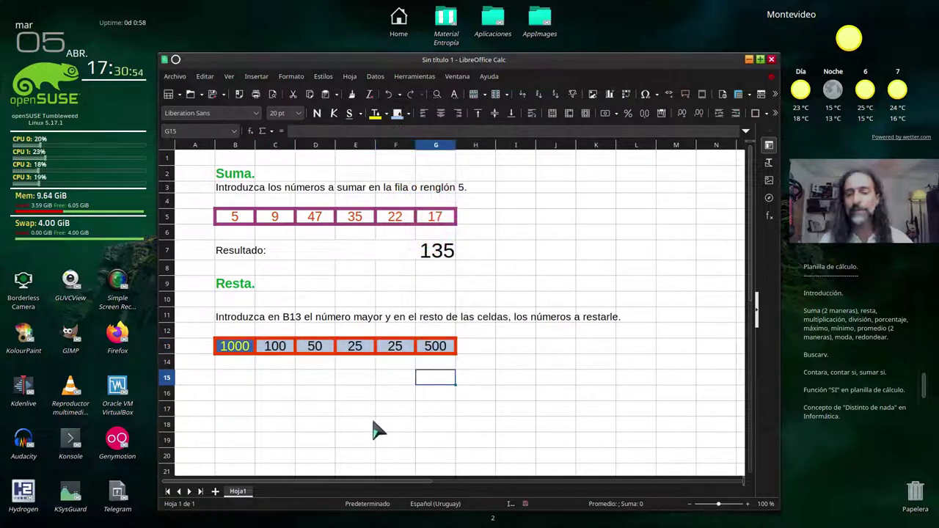
Step: Make the 1000 in B13 bold
click(238, 351)
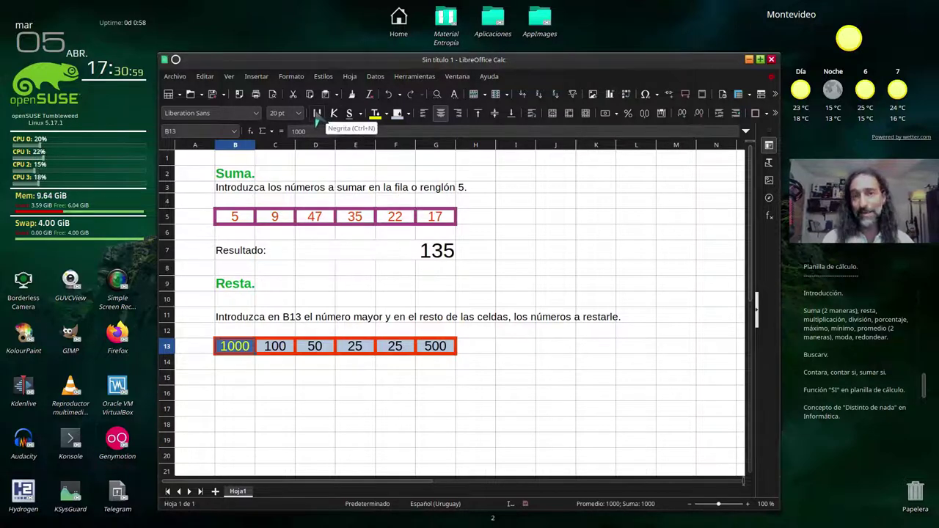
click(317, 116)
click(239, 363)
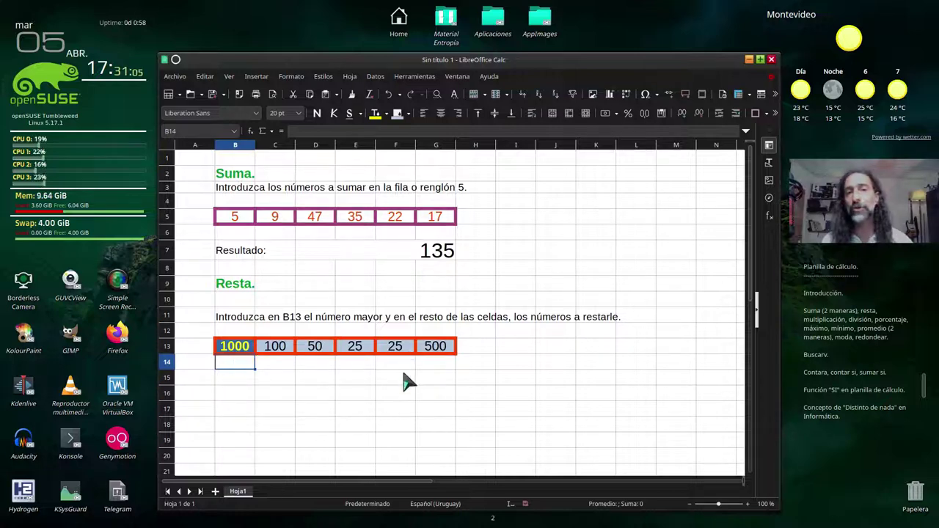
Step: Enter the label 'Resultado:' in B15
click(249, 380)
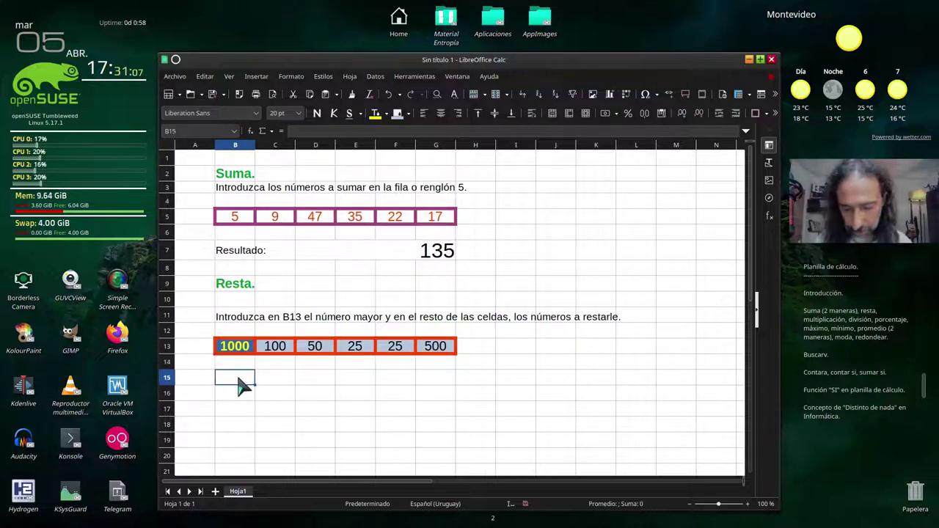
text(Resultado:)
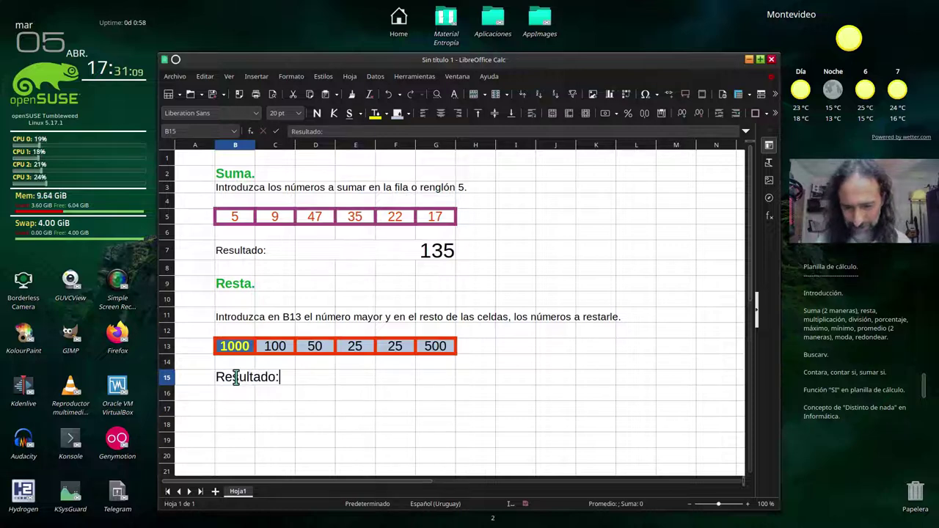
click(236, 378)
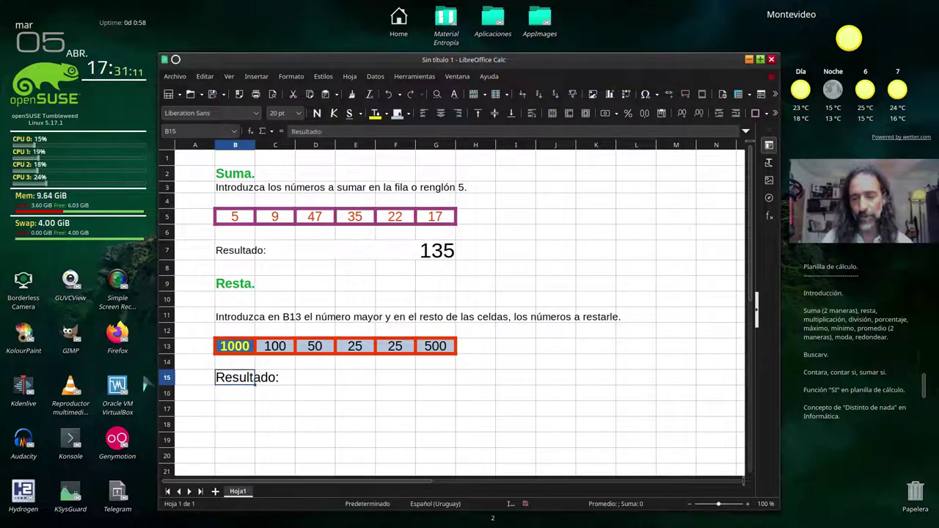
Step: Set row 15 text to 16 pt and merge D15:G15 into one centred cell
click(165, 377)
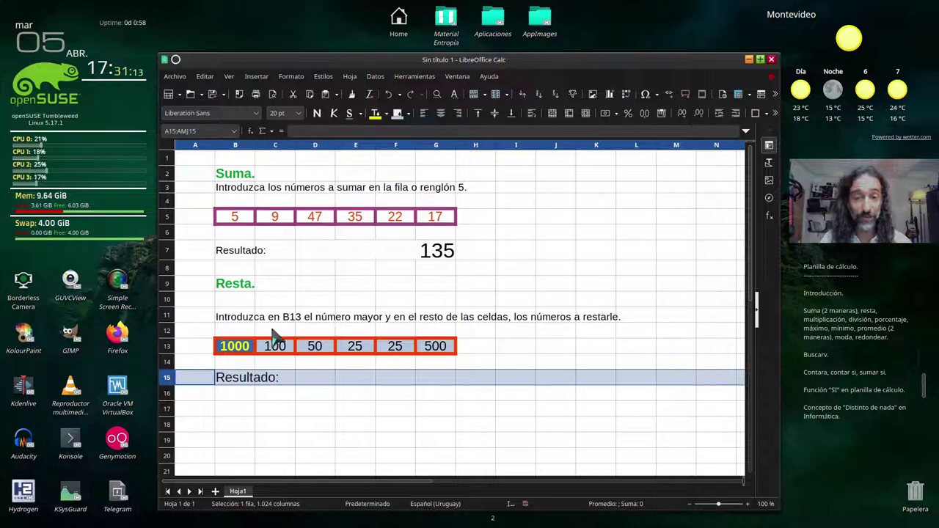
click(298, 114)
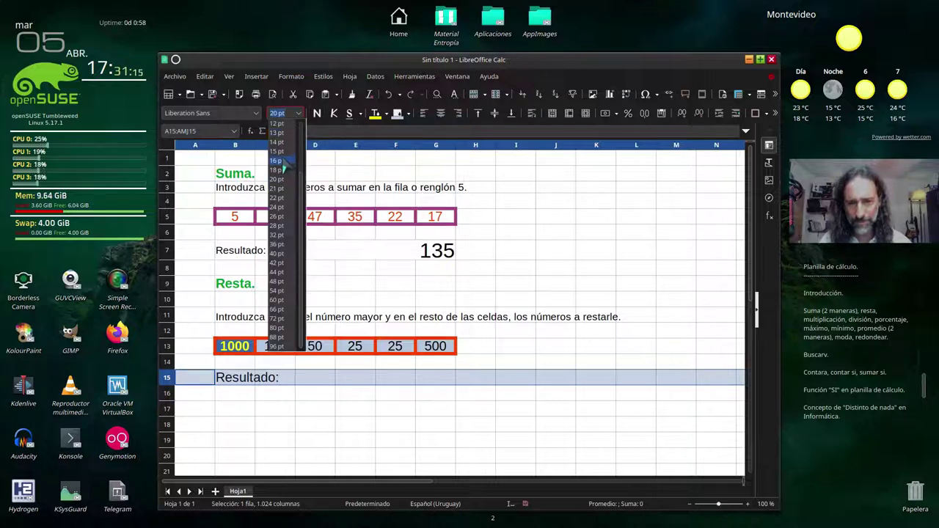
click(277, 160)
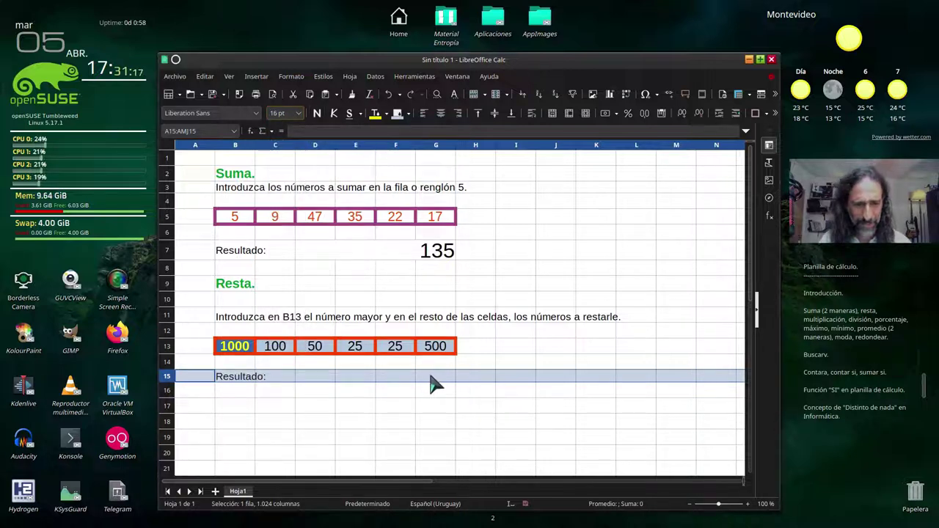
drag(431, 383, 323, 385)
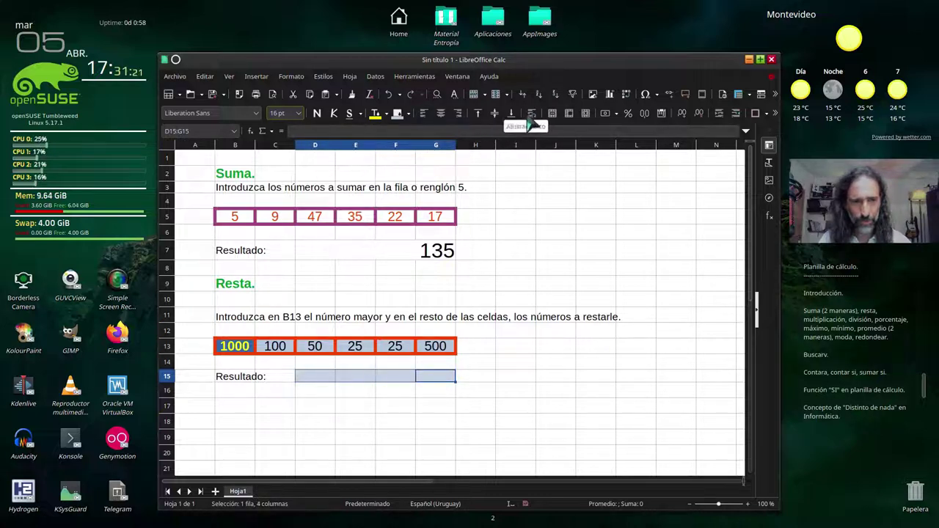
click(553, 118)
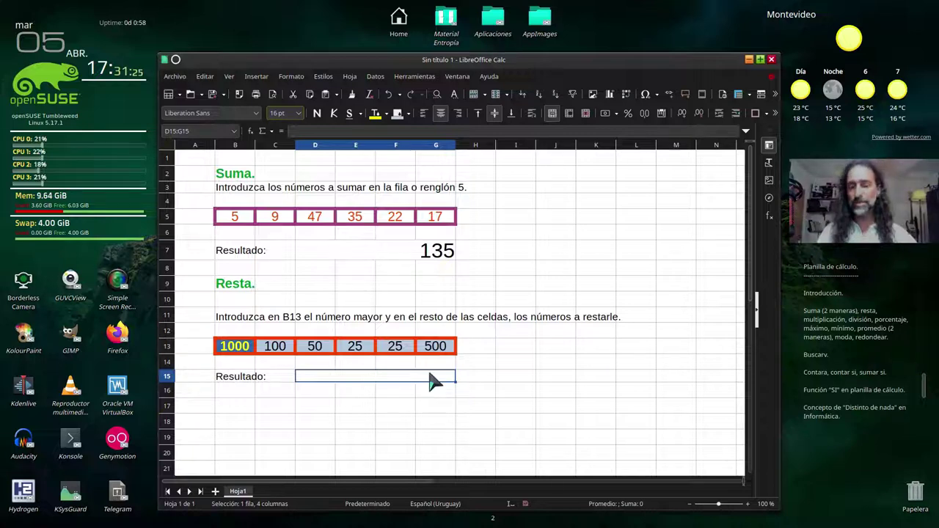
Step: Type = in the merged D15:G15 result cell to begin its formula
text(=)
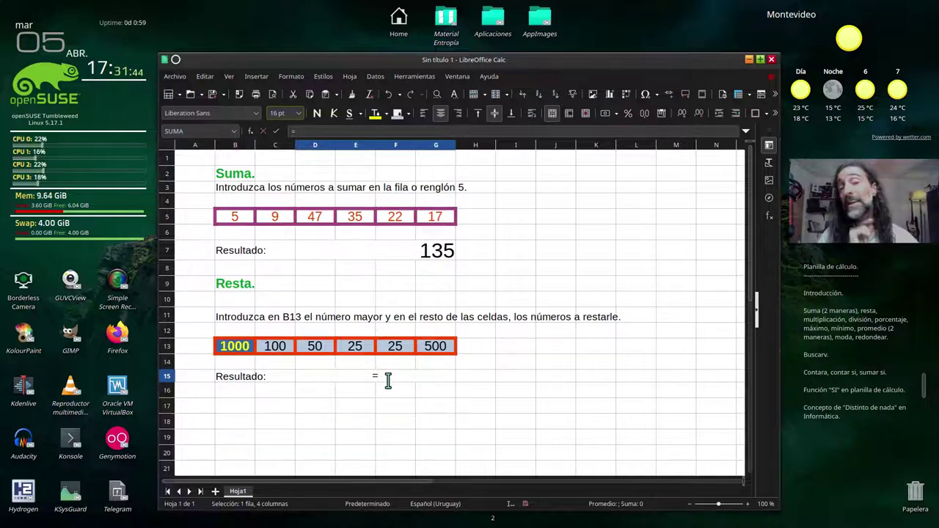
Step: Reference B13 as the starting value of the Resta formula
click(237, 354)
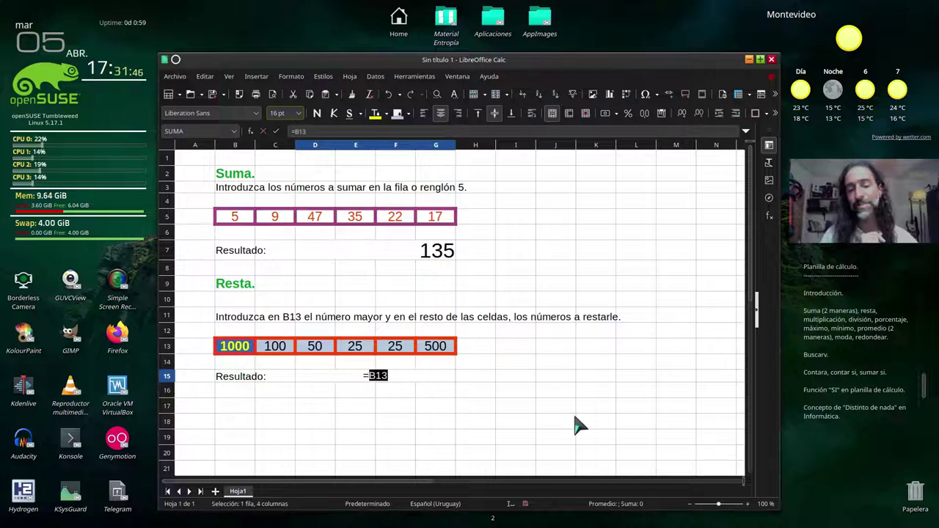
click(568, 257)
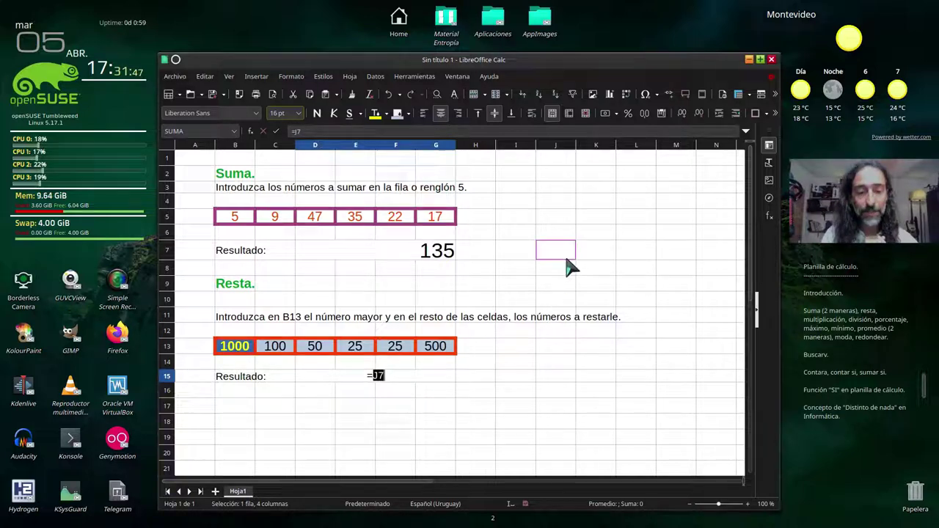
click(569, 420)
click(279, 442)
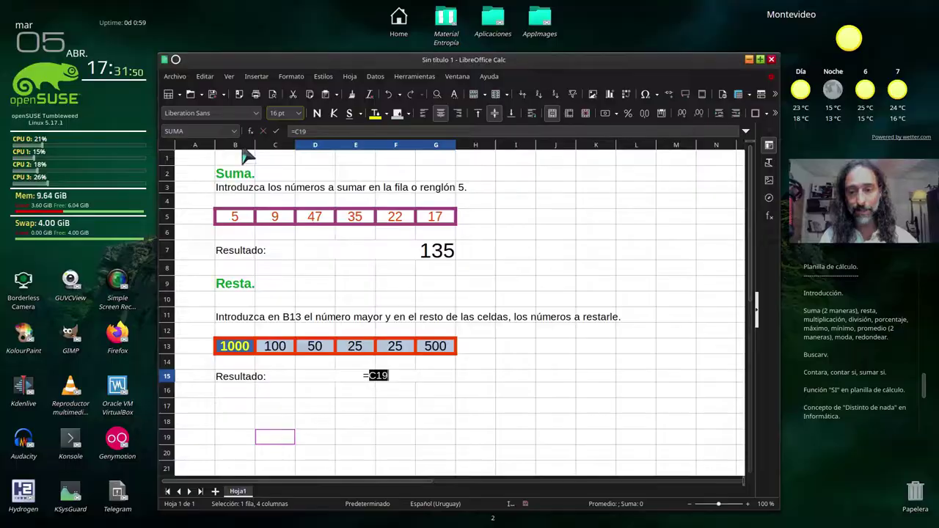
click(235, 348)
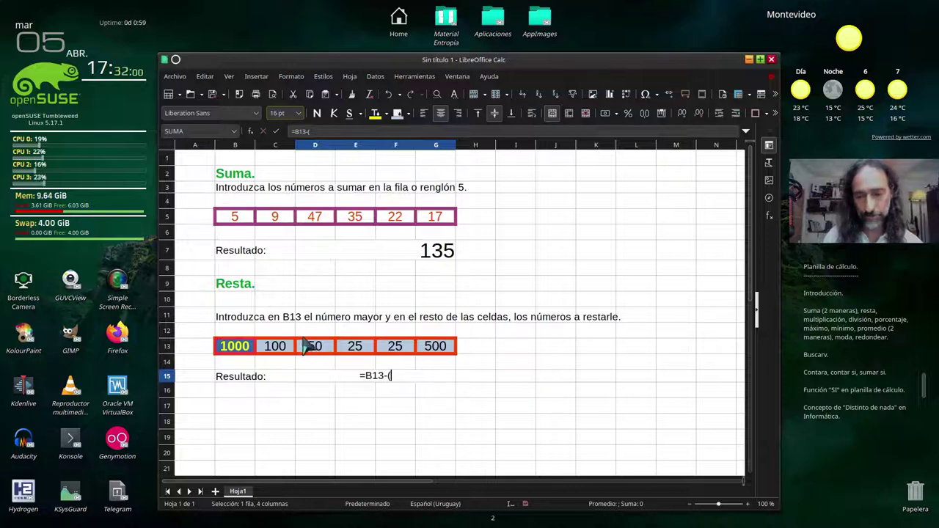
Step: Subtract the total of C13, D13, E13, F13 and G13, giving =B13-(C13+D13+E13+F13+G13)
click(284, 356)
text(+)
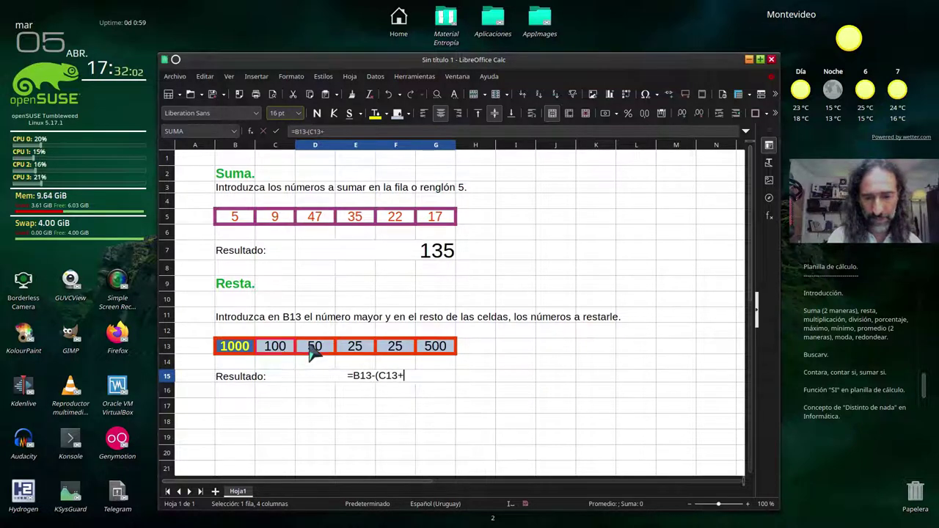
click(315, 354)
text(+)
click(360, 354)
text(+)
click(403, 354)
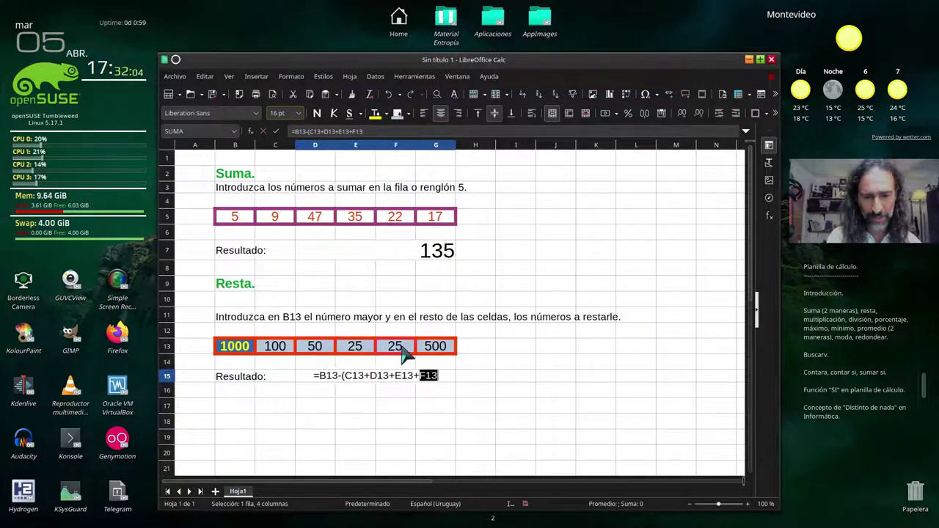
text(+)
click(435, 355)
text())
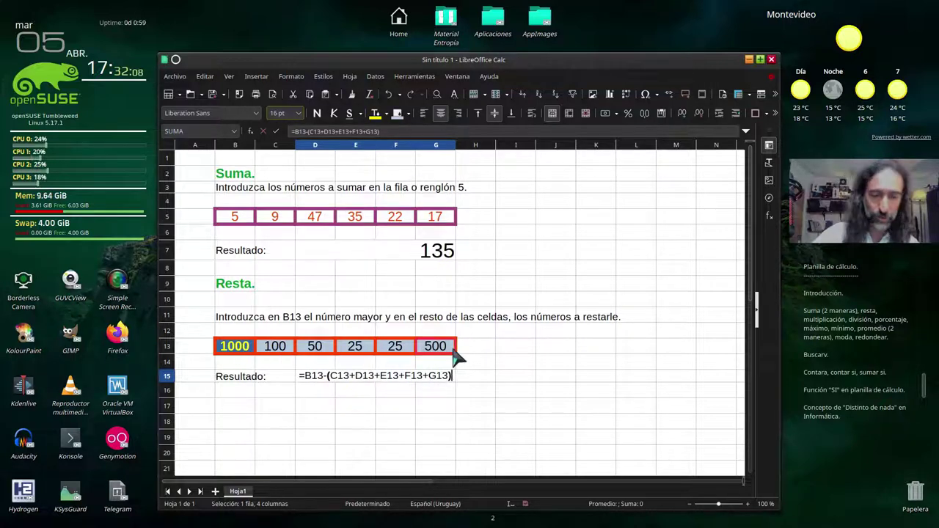
Step: Confirm the Resta formula so D15 shows 300, then right-align it and set it to 32 pt
key(Return)
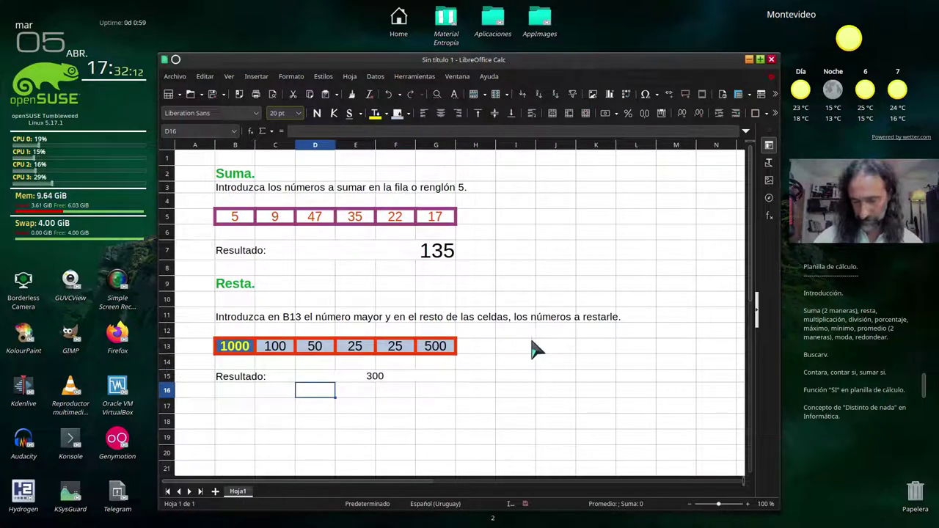
click(413, 380)
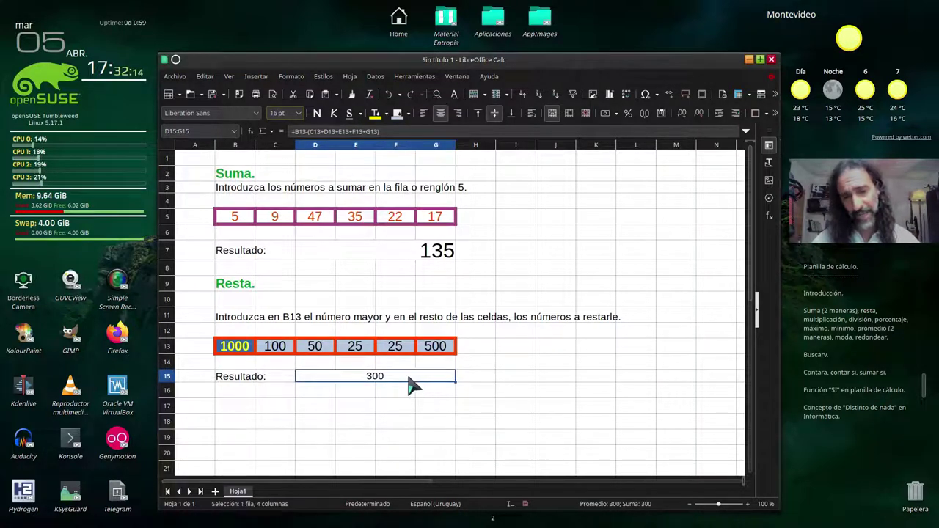
click(457, 116)
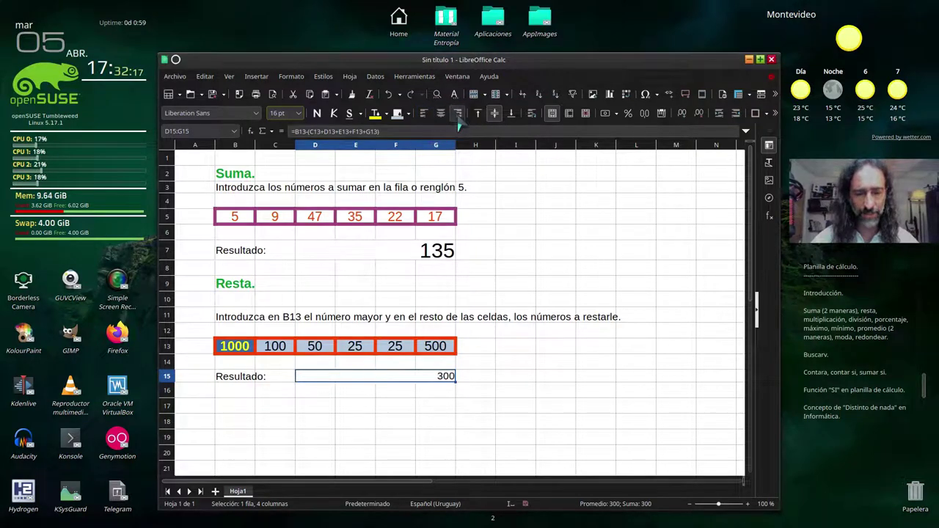
click(437, 253)
click(439, 380)
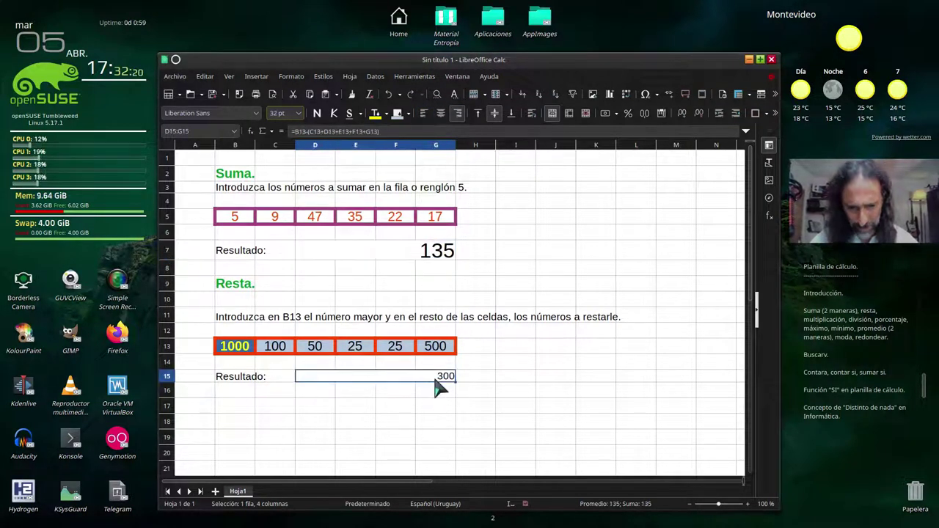
click(297, 113)
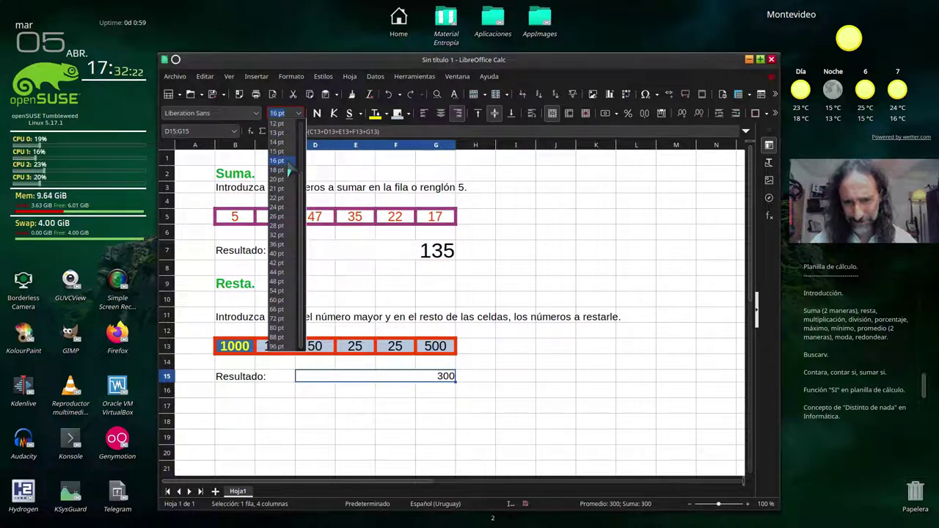
click(277, 235)
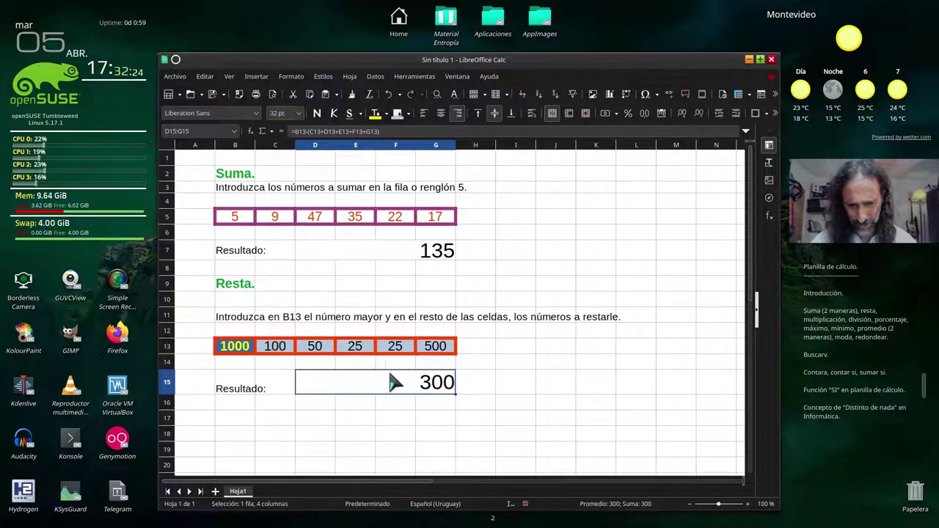
click(241, 390)
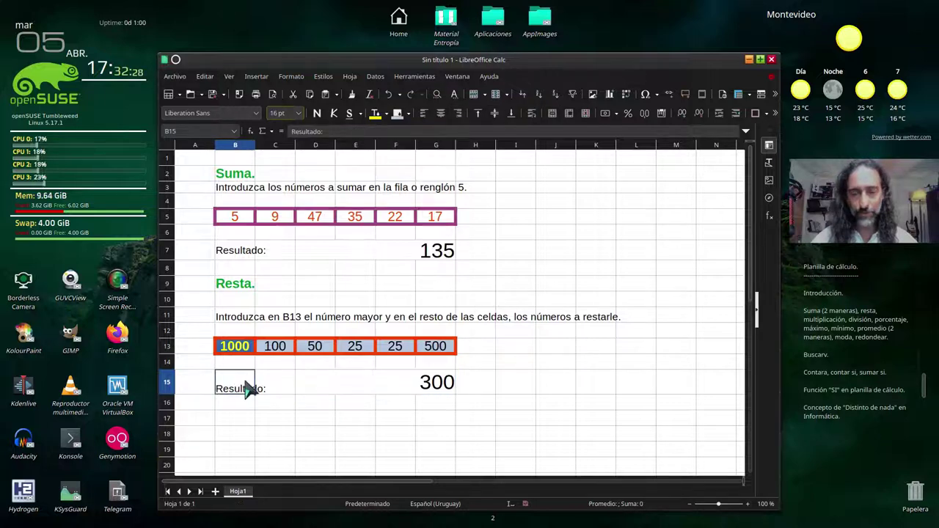
Step: Set B15's 'Resultado:' label to Middle vertical alignment in Format Cells
click(292, 76)
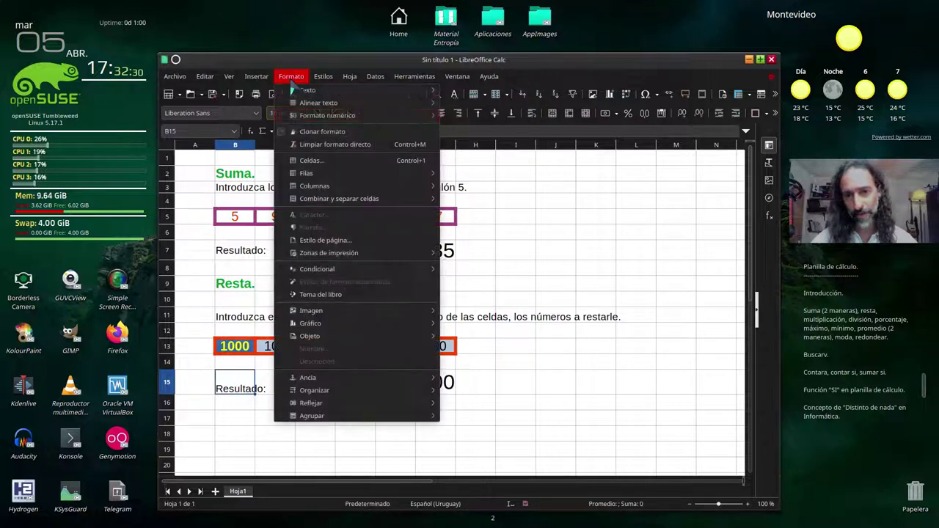
click(248, 388)
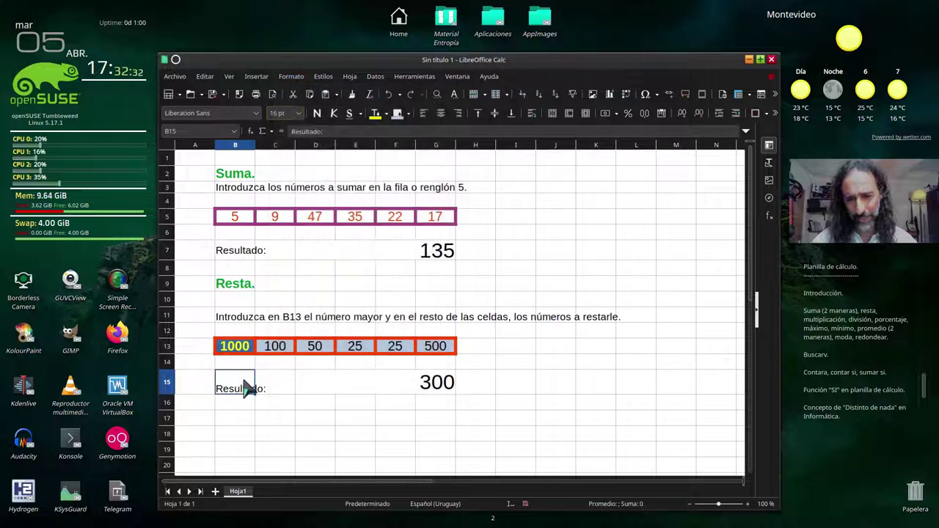
right_click(279, 384)
click(281, 381)
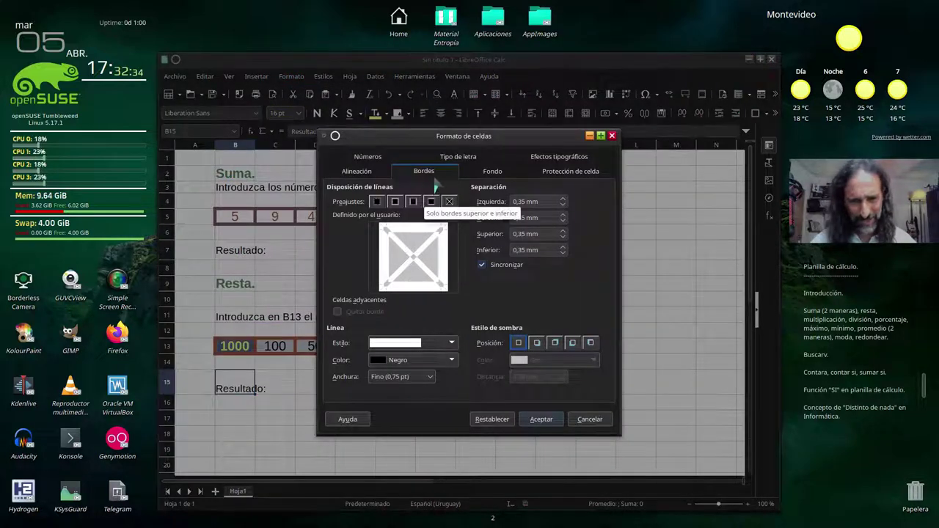
click(369, 174)
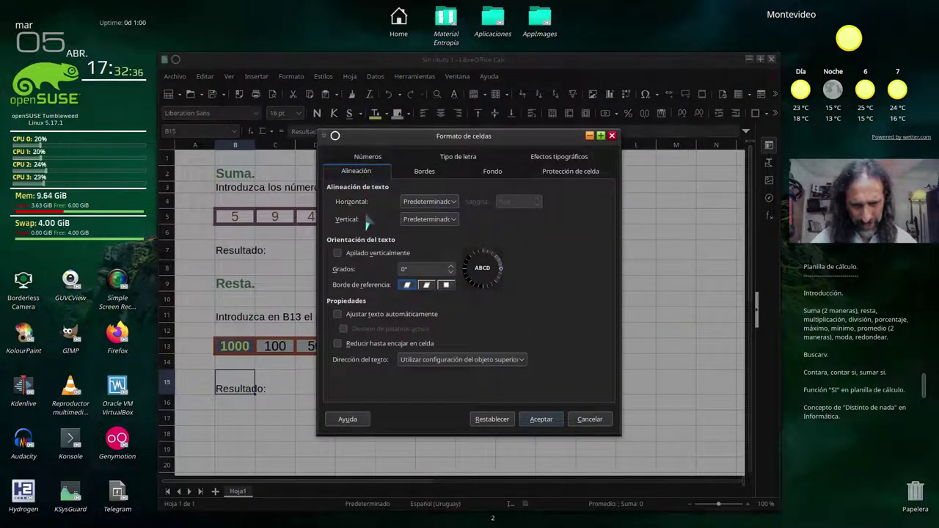
click(411, 219)
click(422, 250)
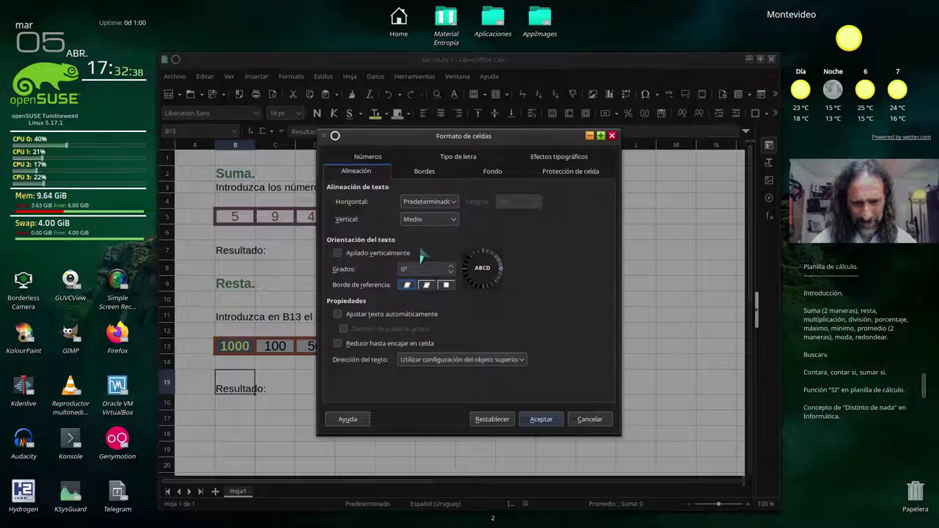
click(423, 219)
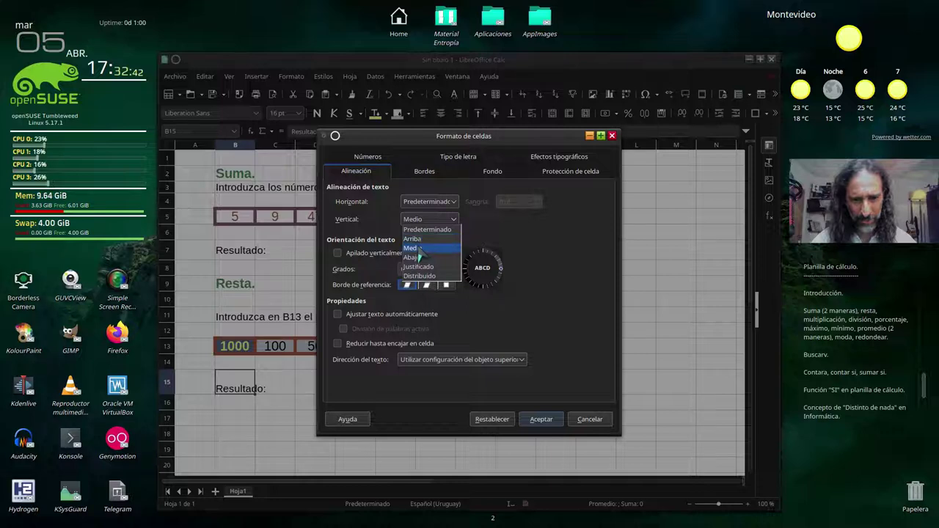
click(420, 250)
click(541, 420)
Step: Review the 300 result cell and the C13:G13 numbers being subtracted
click(294, 418)
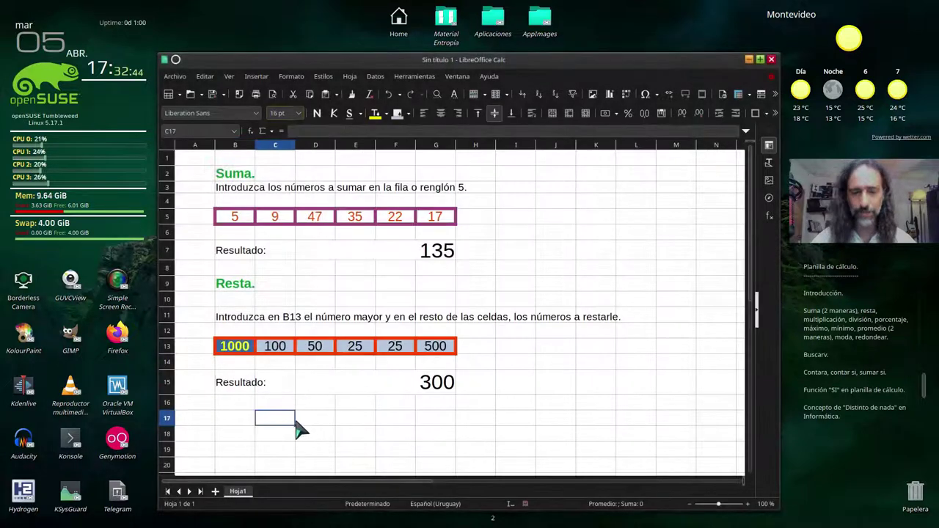
click(353, 389)
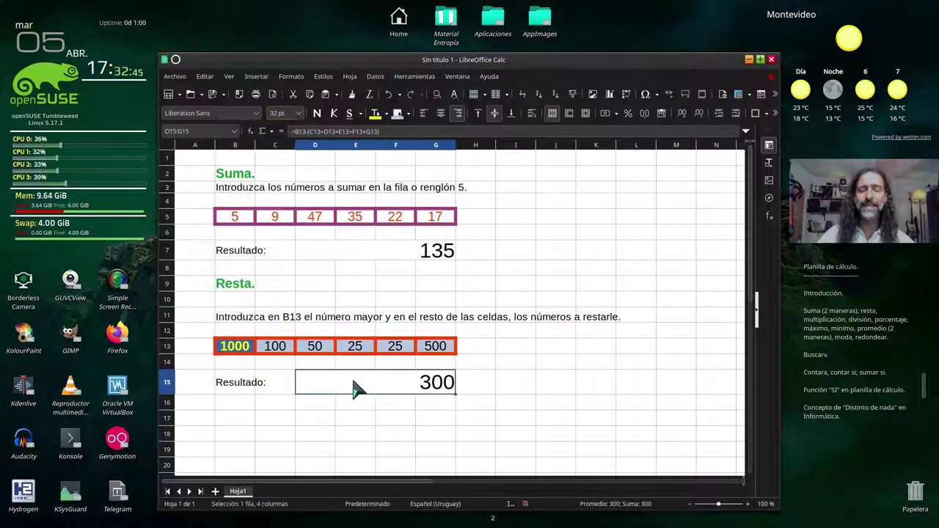
click(287, 353)
drag(288, 353, 433, 356)
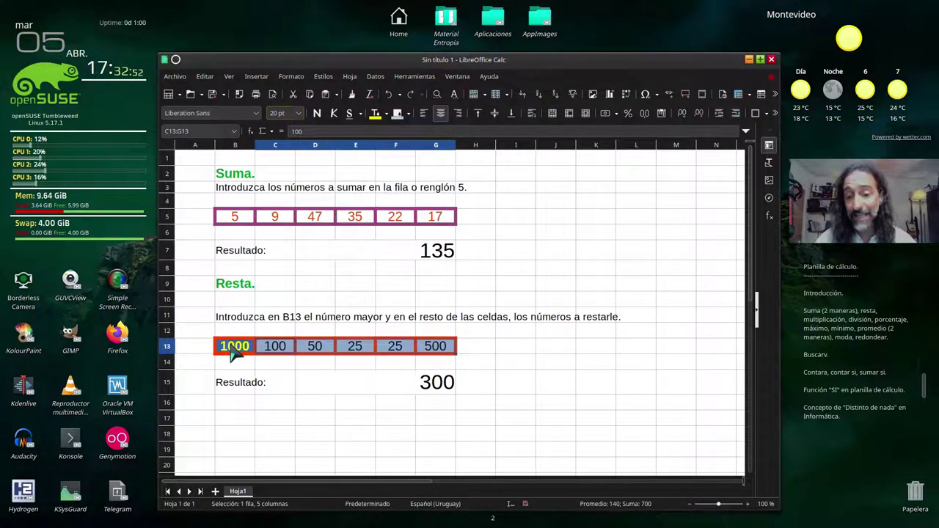
Step: Compare the Resta and Suma result formulas, then delete the 300 result in D15
click(433, 389)
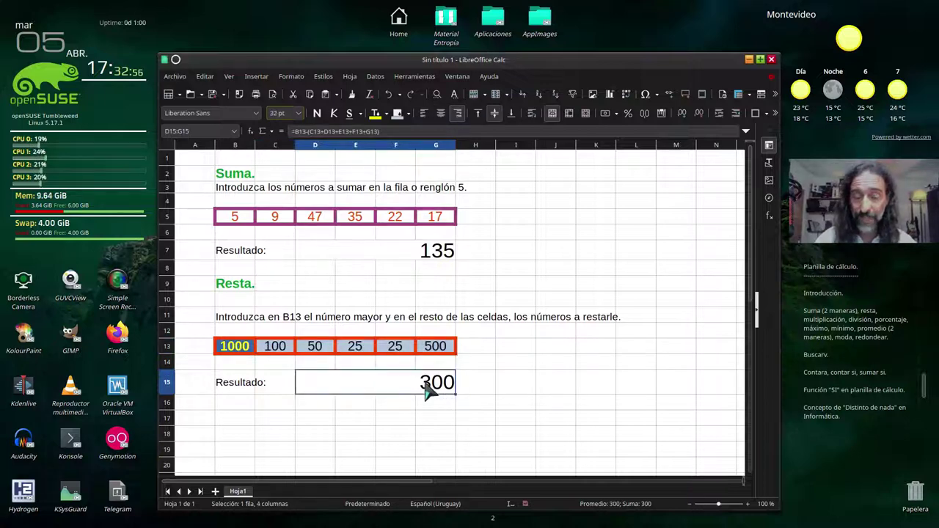
click(416, 254)
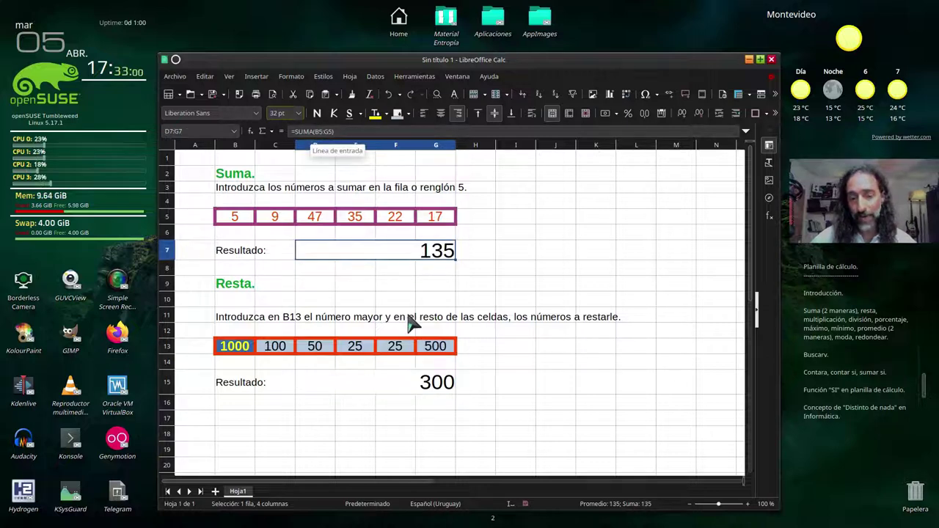
click(431, 395)
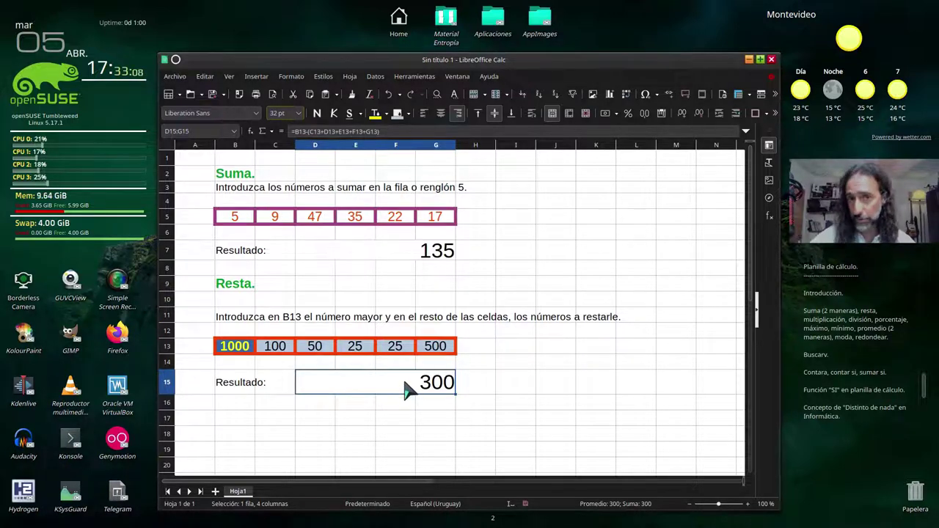
key(F2)
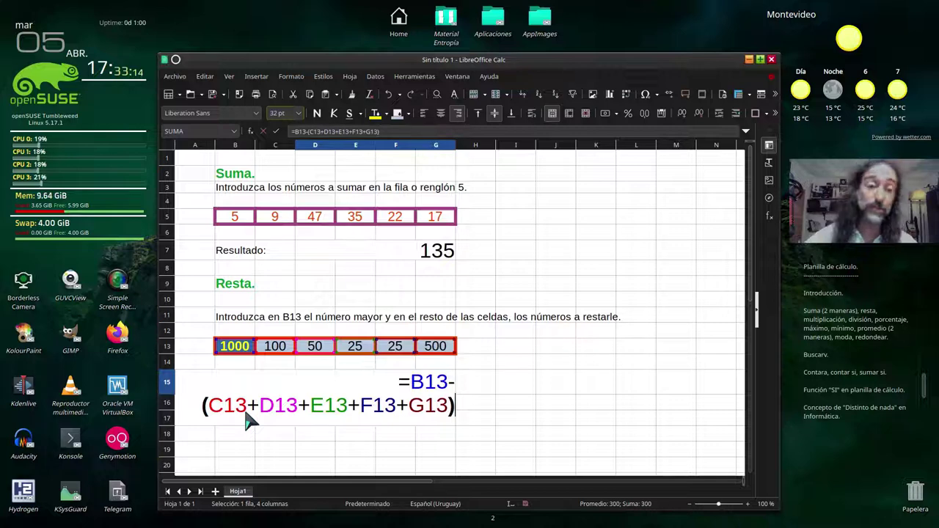
key(Return)
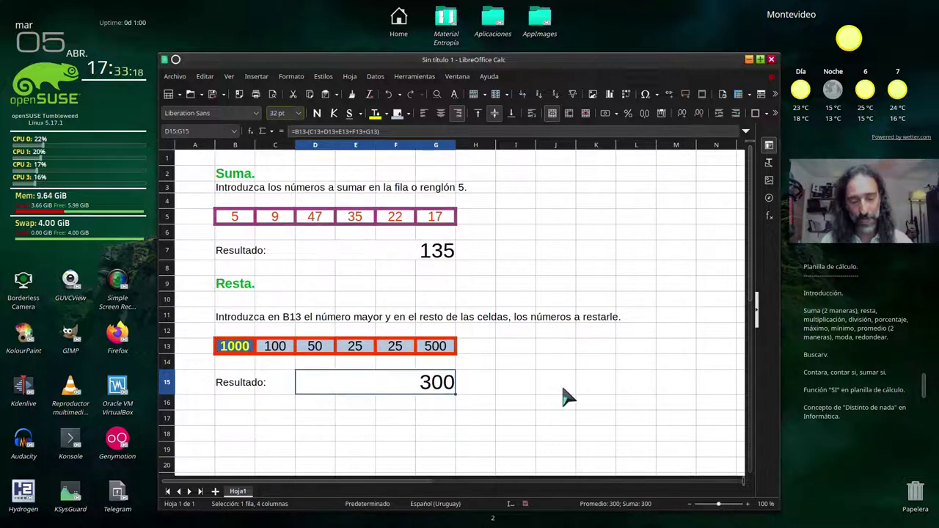
key(Delete)
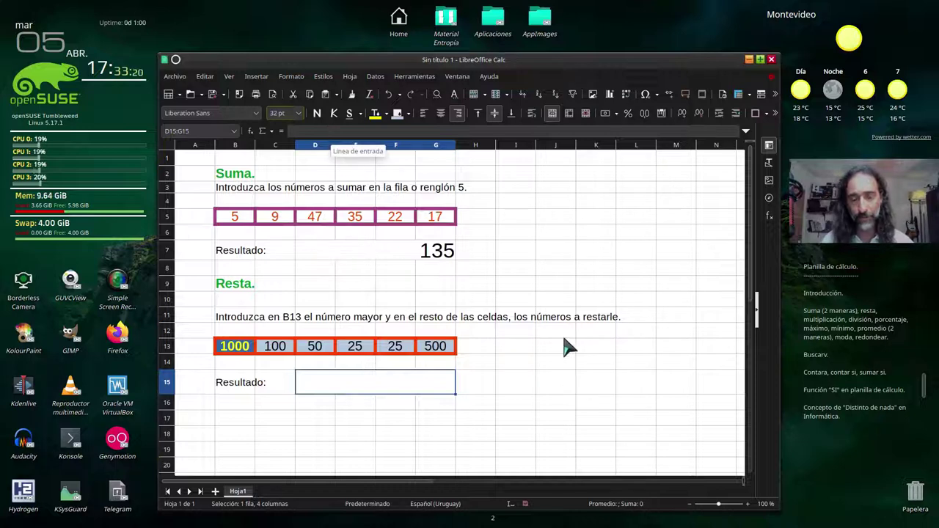
Step: Enter =B13-SUMA(C13:G13) in the Resta result cell and check it still gives 300
text(=)
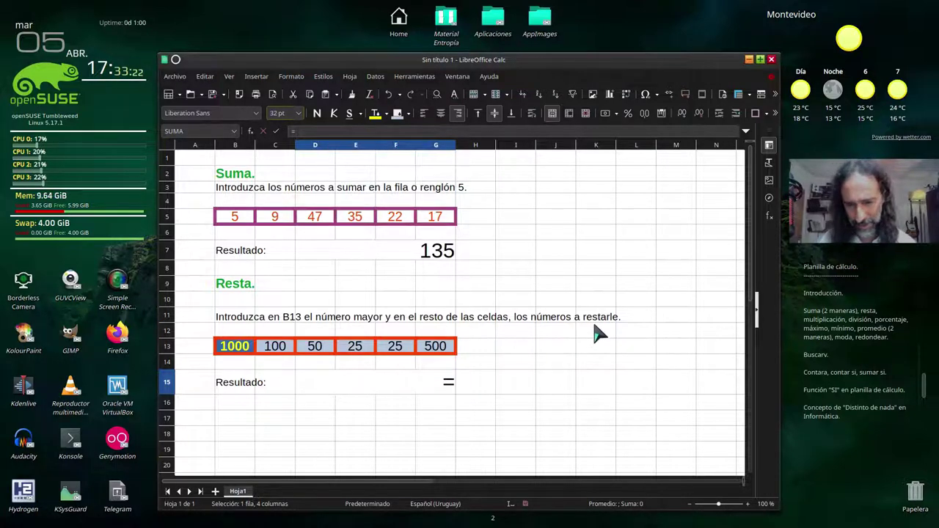
click(241, 350)
text(-)
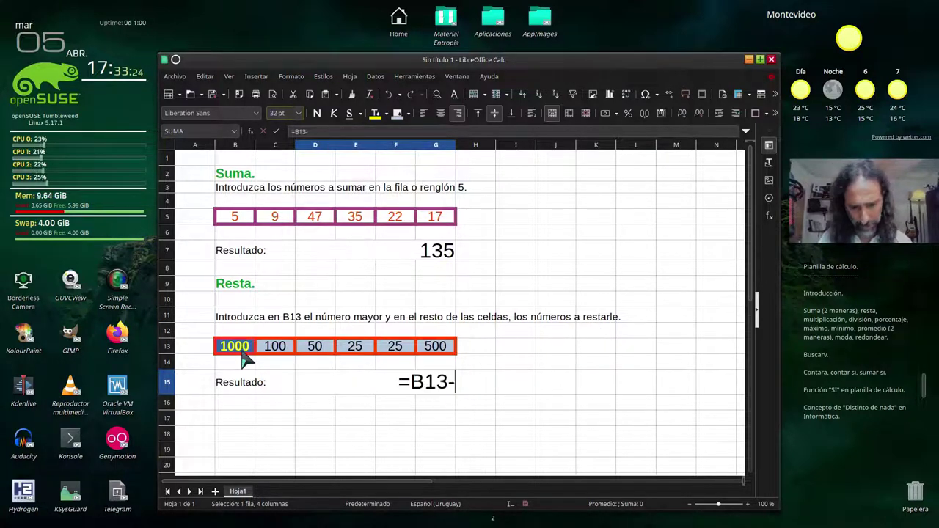
text(suma()
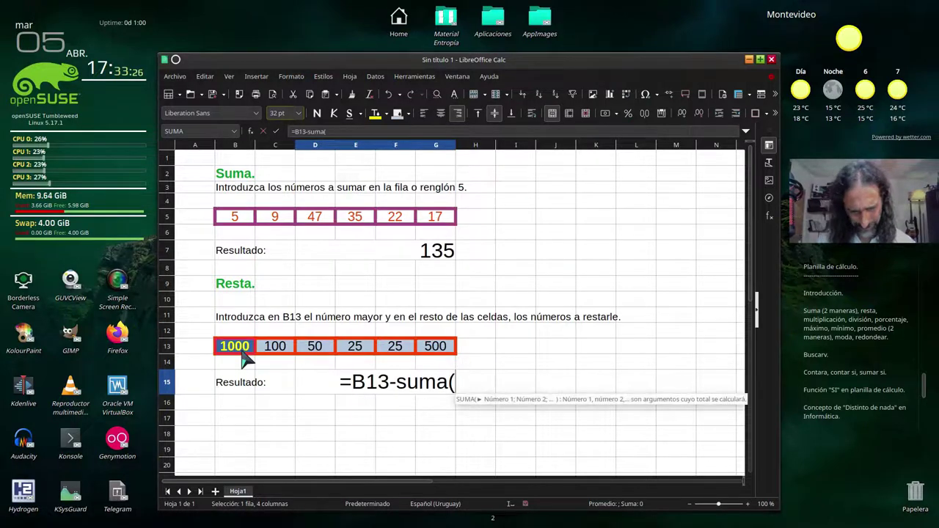
click(291, 352)
drag(291, 352, 435, 354)
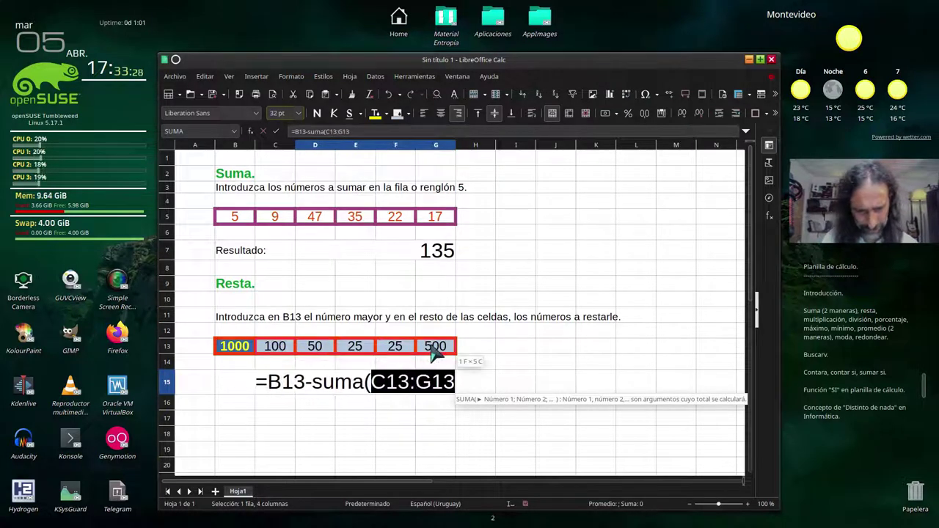
text())
key(Return)
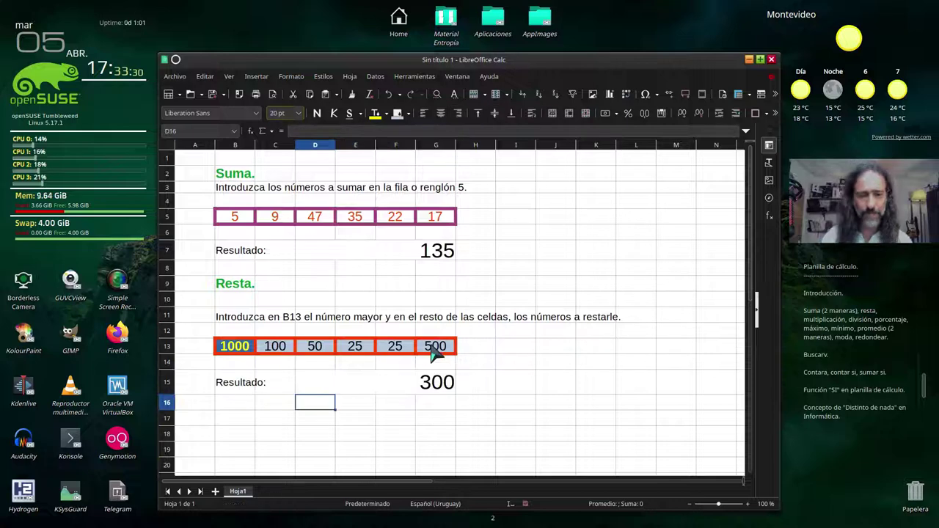
double_click(406, 387)
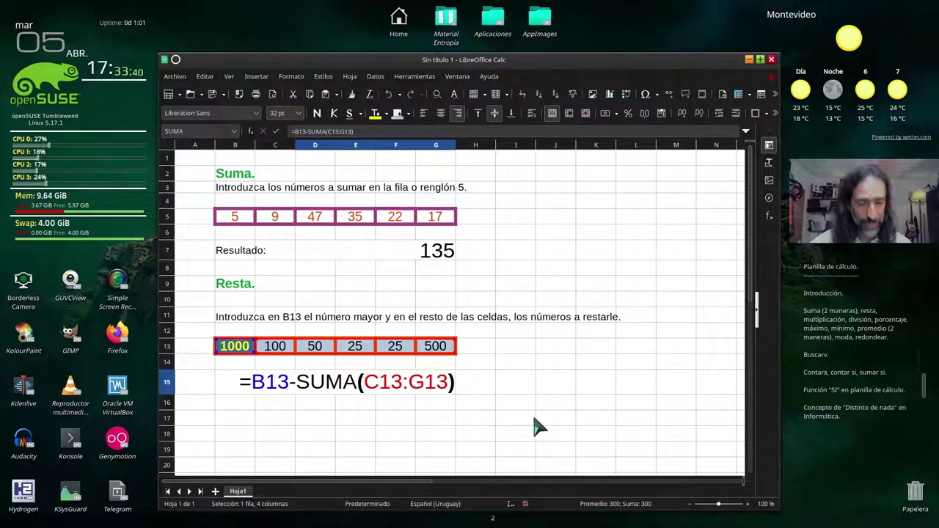
key(Return)
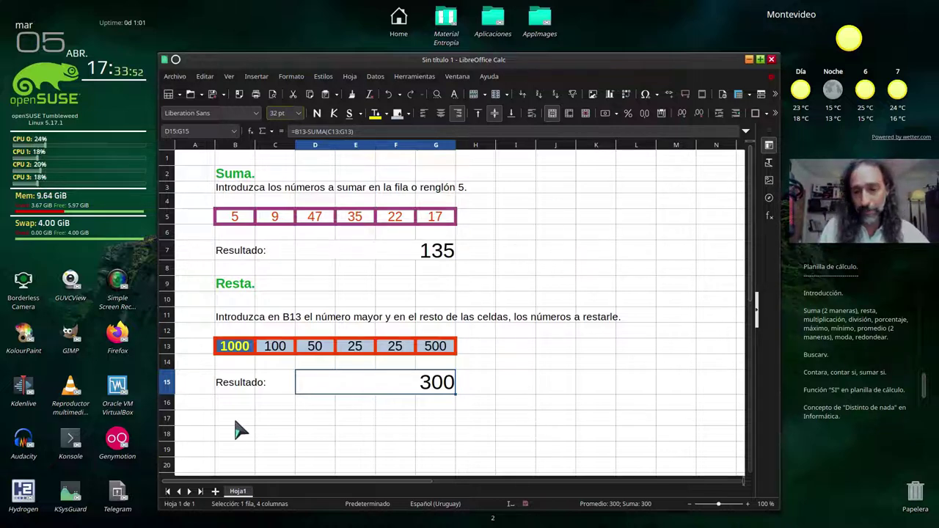
Step: Copy the Resta. heading from B9 to B17 and rename it 'Multiplicación.'
click(236, 288)
right_click(237, 289)
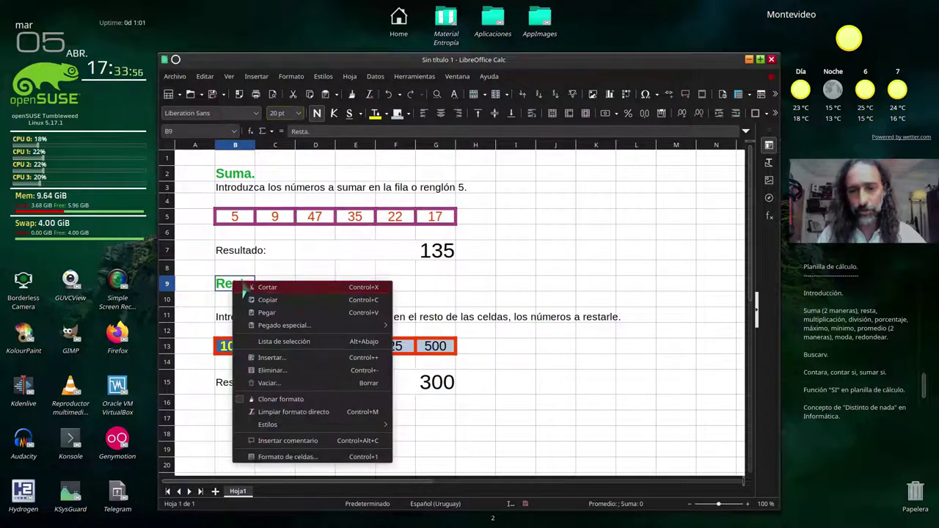
click(277, 300)
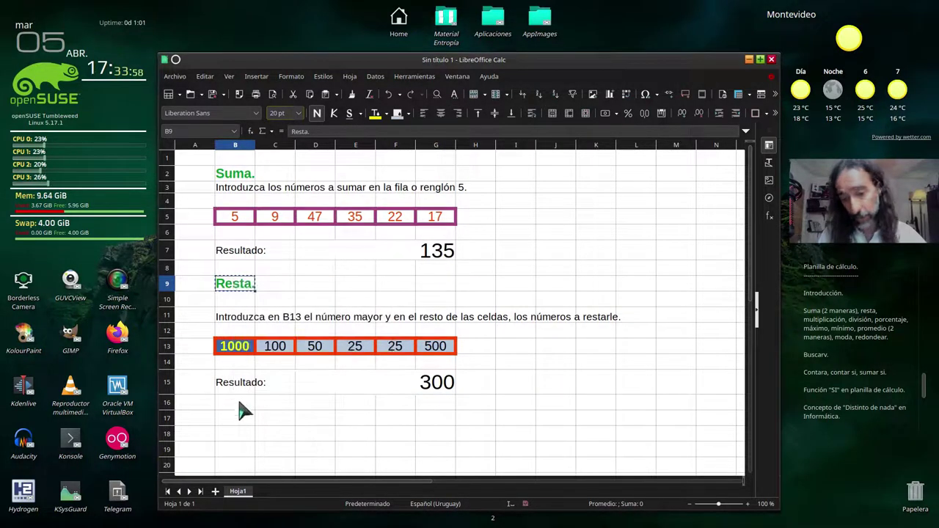
click(237, 421)
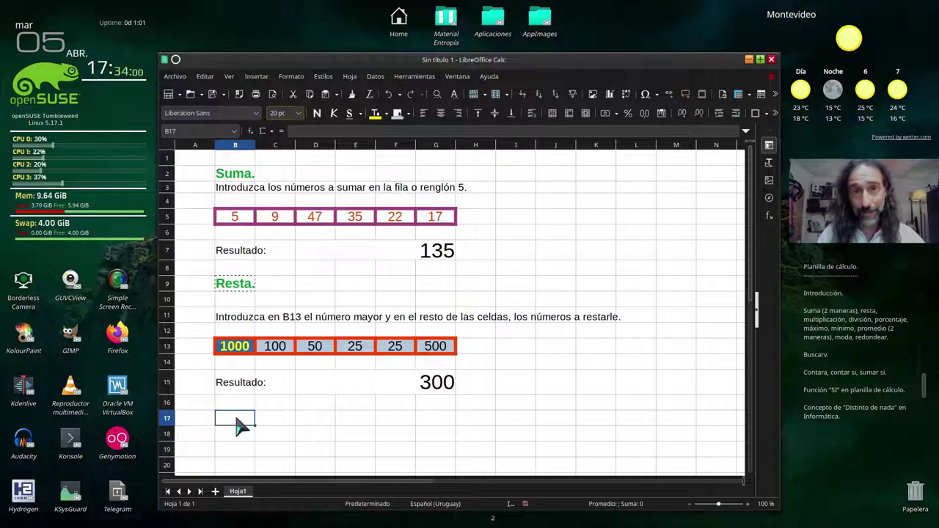
right_click(237, 421)
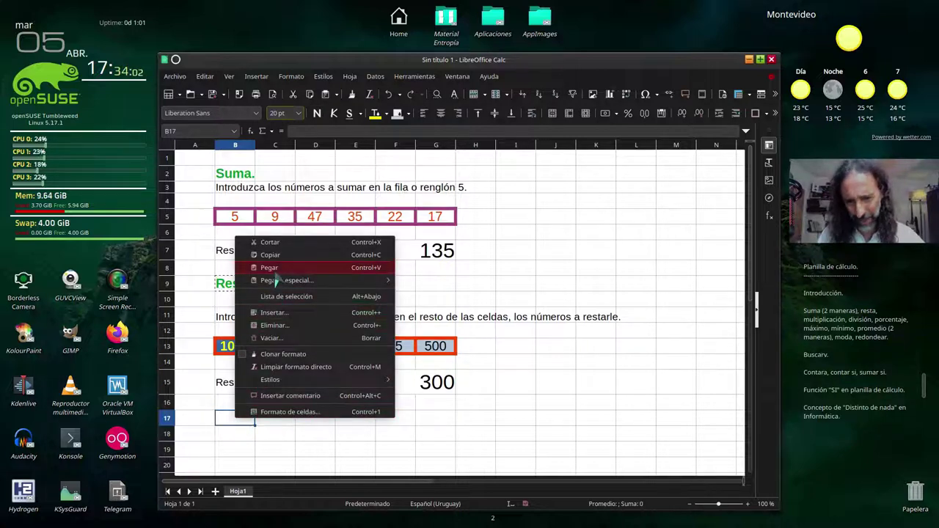
click(269, 269)
double_click(241, 420)
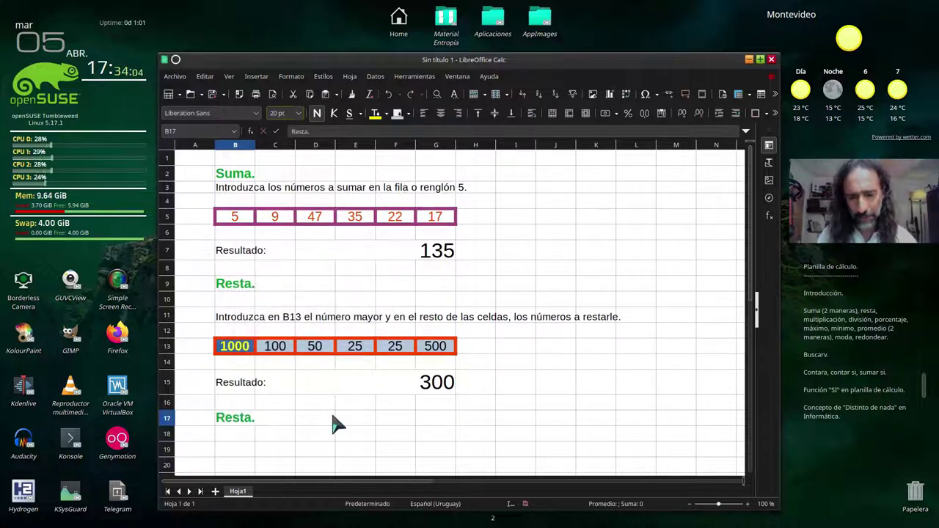
key(BackSpace)
key(BackSpace)
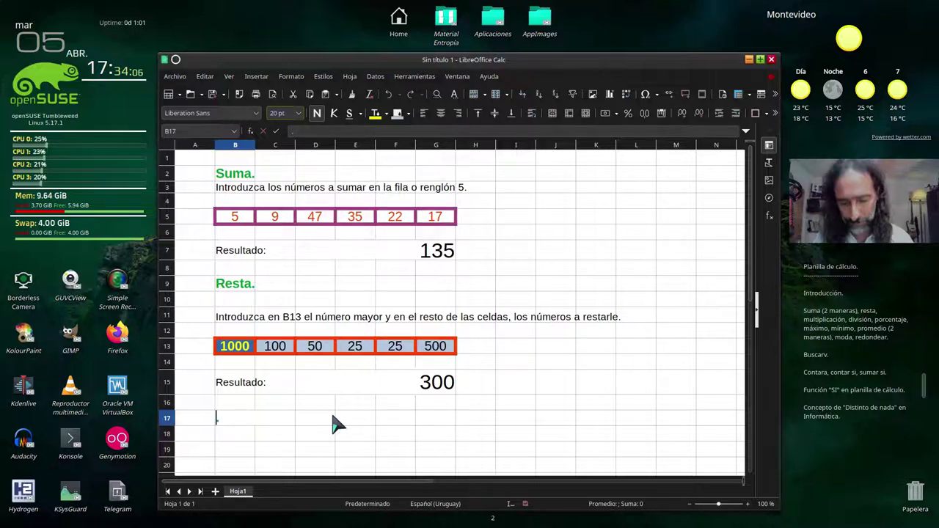
text(Multi)
text(plicación)
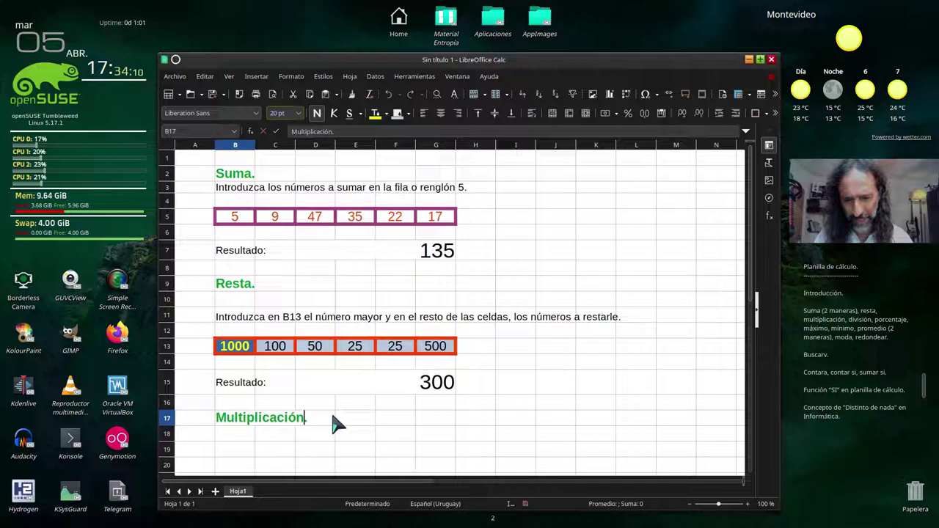
key(Return)
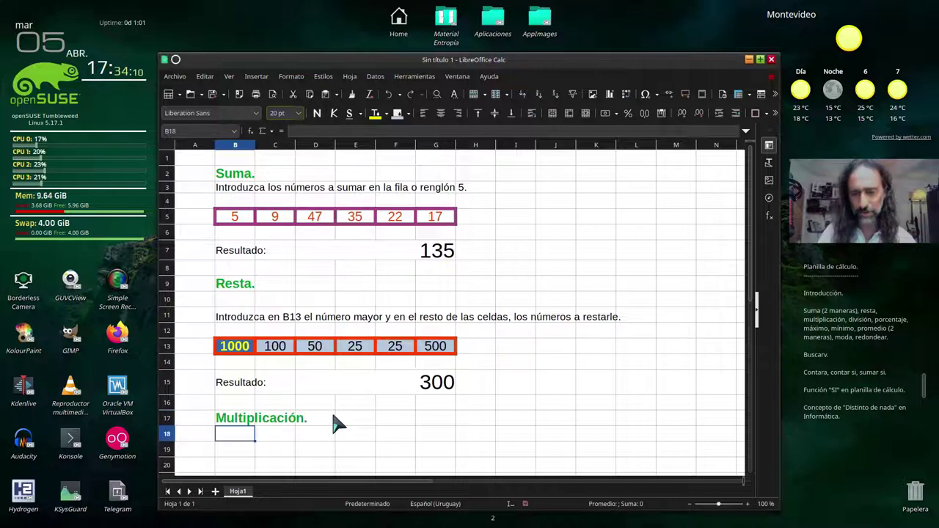
Step: Type 'Introduzca en la fila 21 los números a multiplicar.' into B19
key(Return)
text(I)
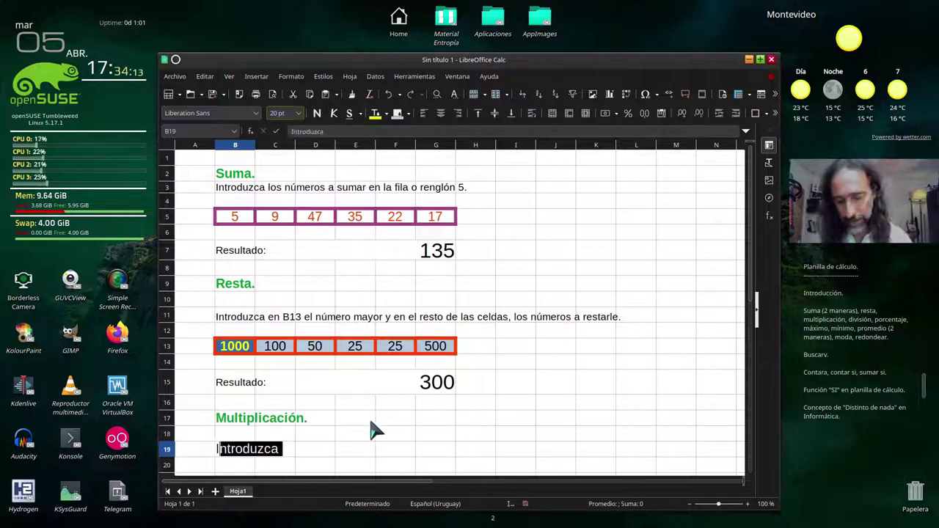
text(ntroduzca en la )
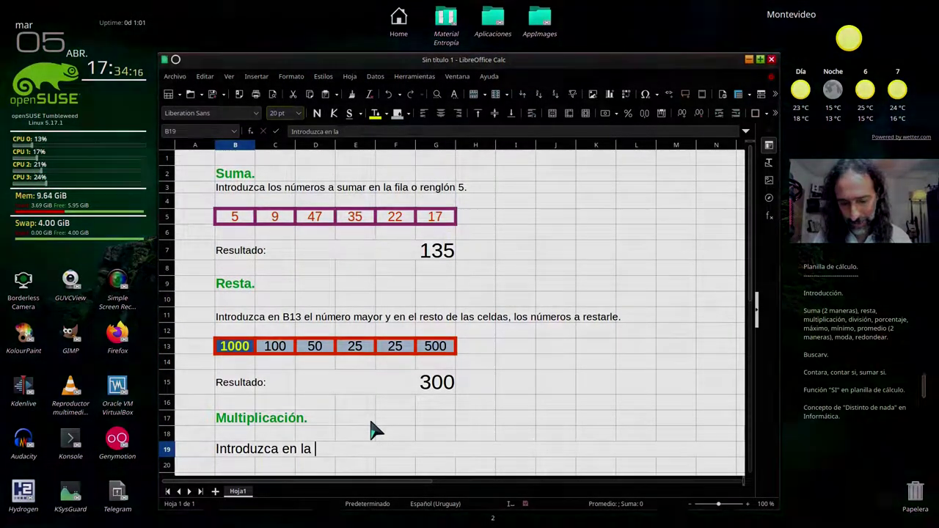
text(fila)
scroll(372, 429, down, 1)
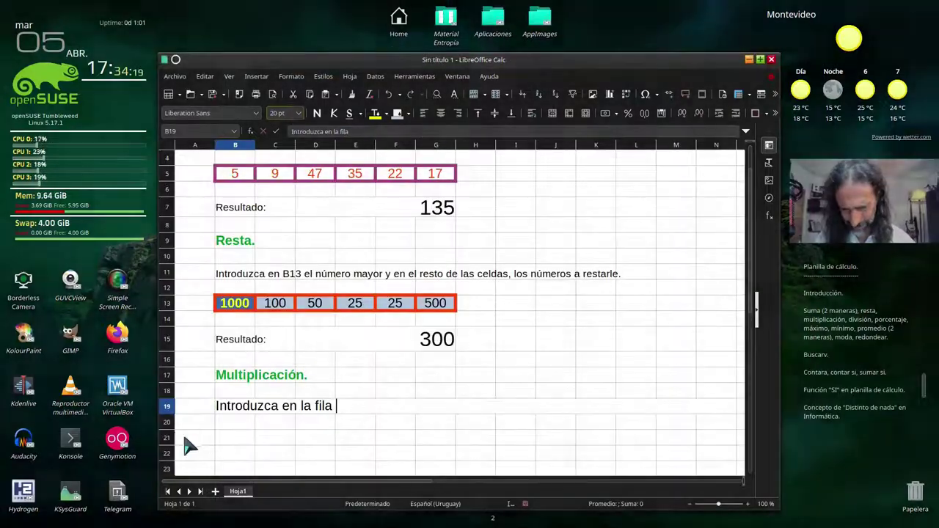
text(21 los )
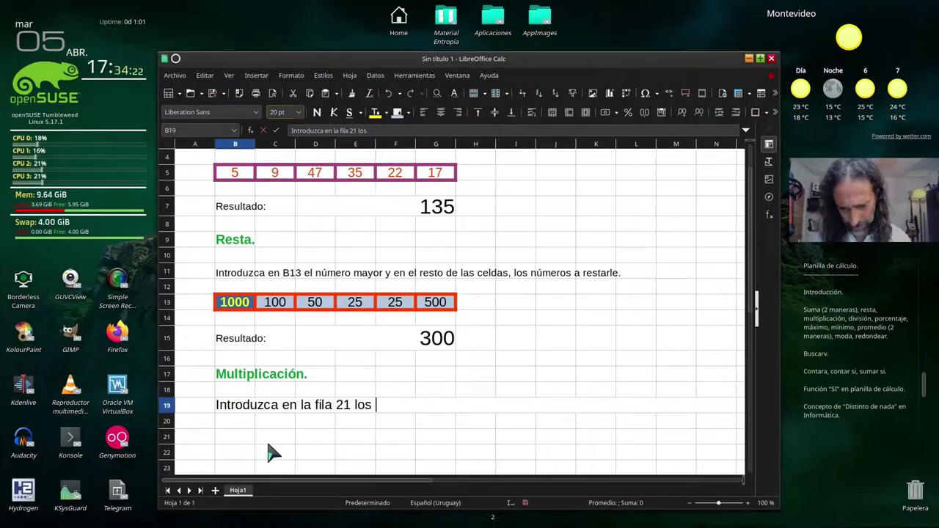
text(números a multiplicar.)
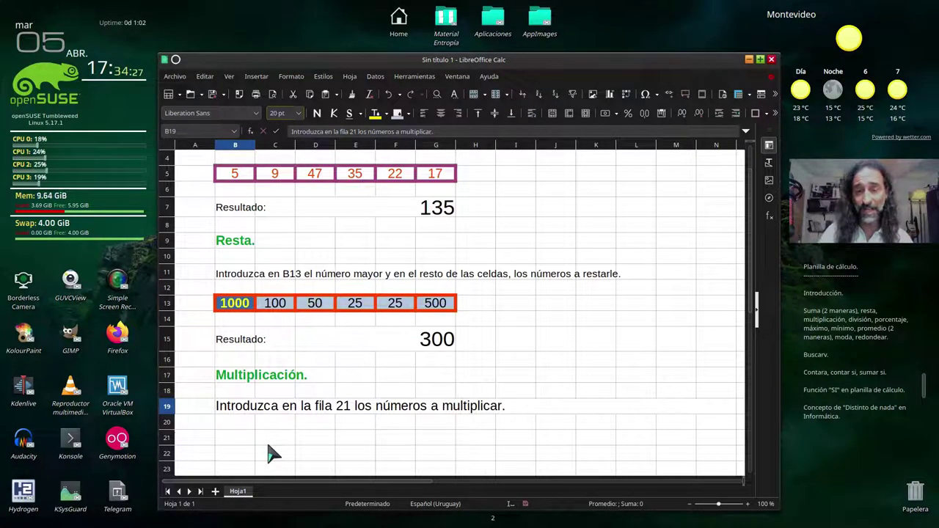
key(Return)
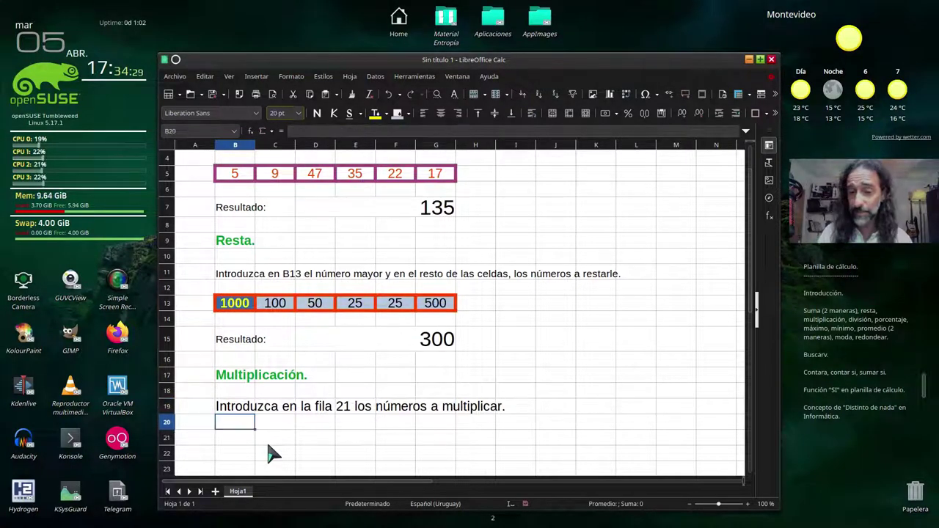
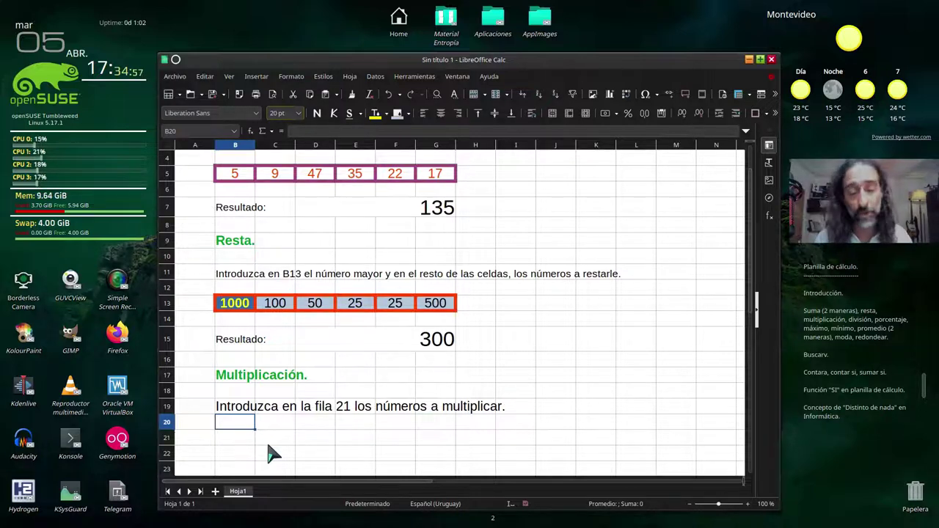
Step: Select B21:G21 and choose Naranja oscuro 1 as the border line colour in Format Cells
key(Down)
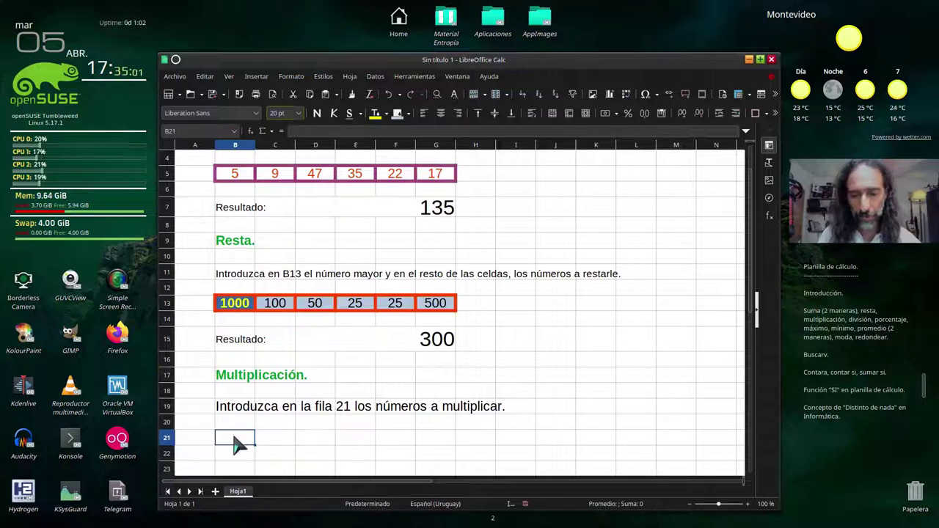
drag(241, 441, 429, 442)
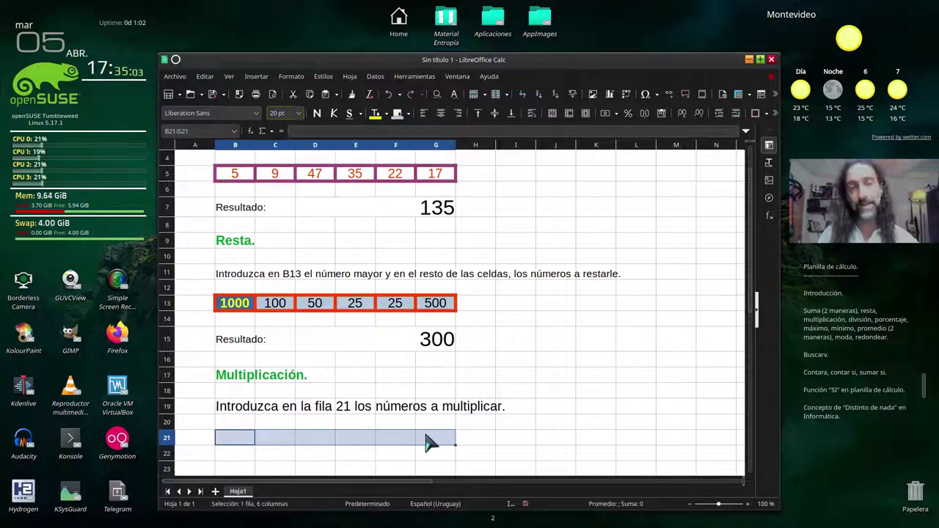
right_click(427, 436)
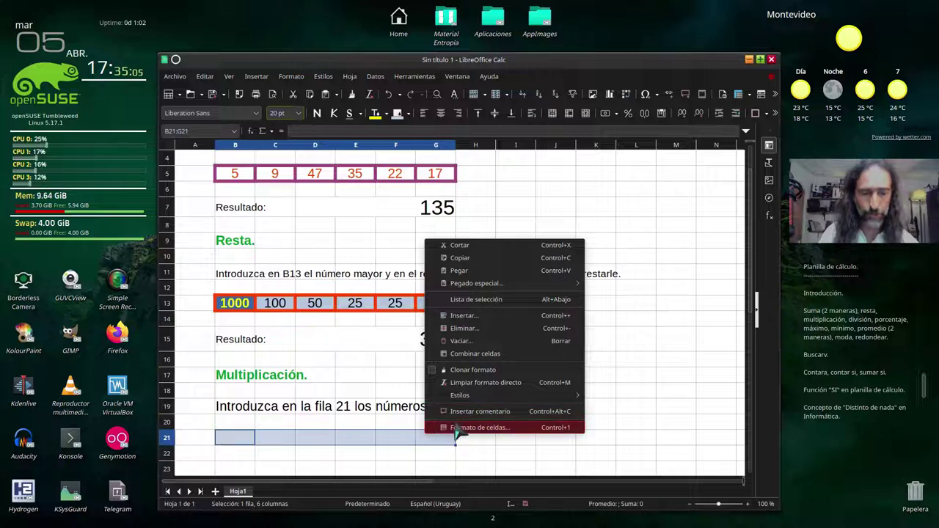
click(456, 429)
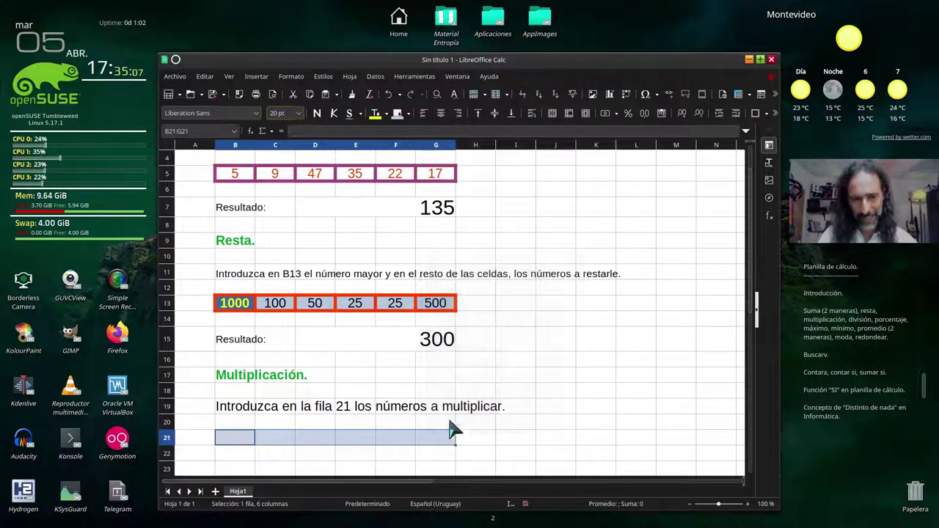
click(424, 171)
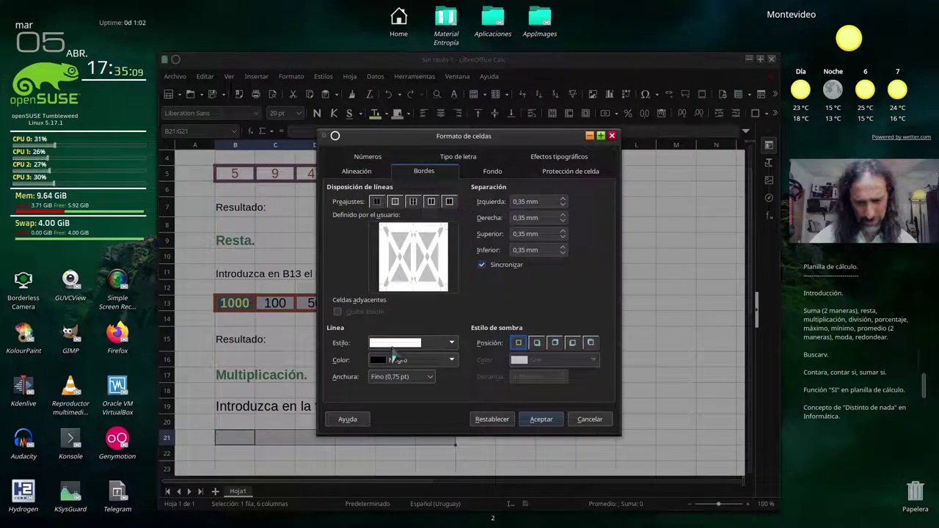
click(451, 360)
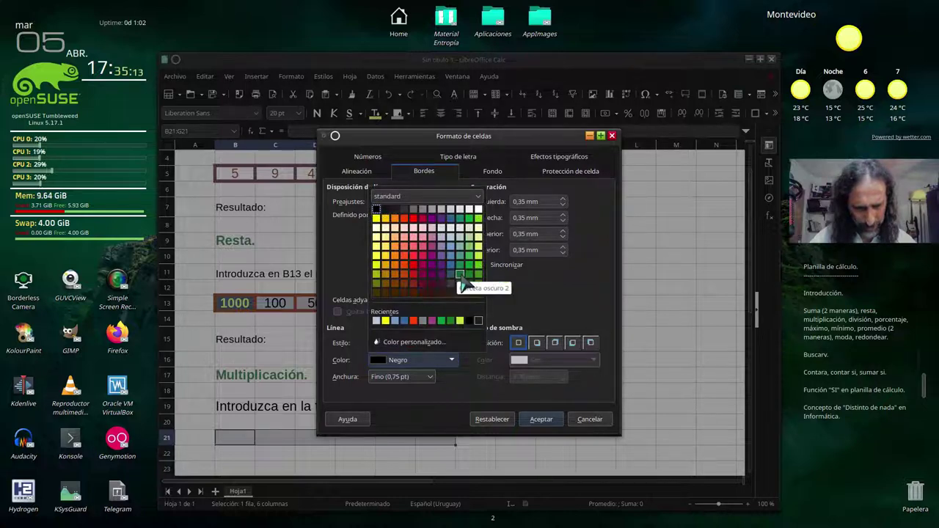
click(395, 265)
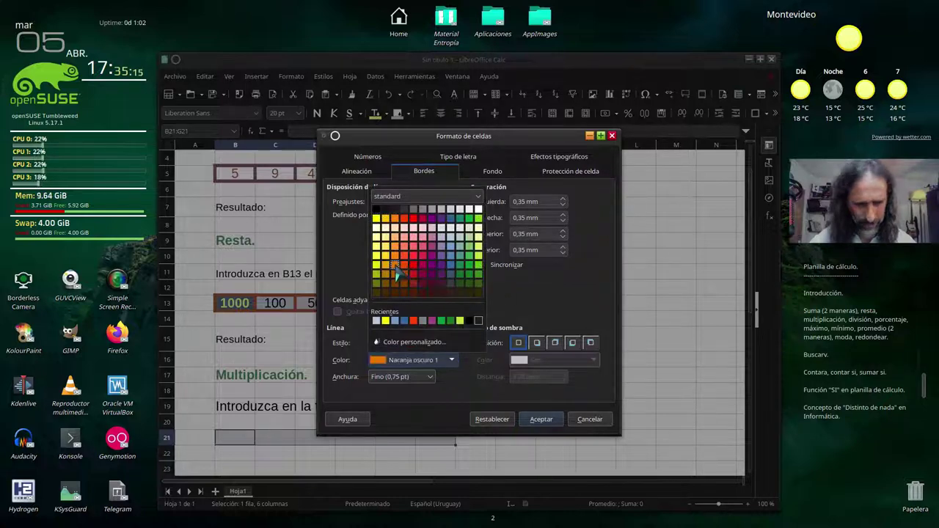
Step: Apply 5 pt dark-orange outer and inner borders to every cell in B21:G21
click(430, 376)
click(430, 440)
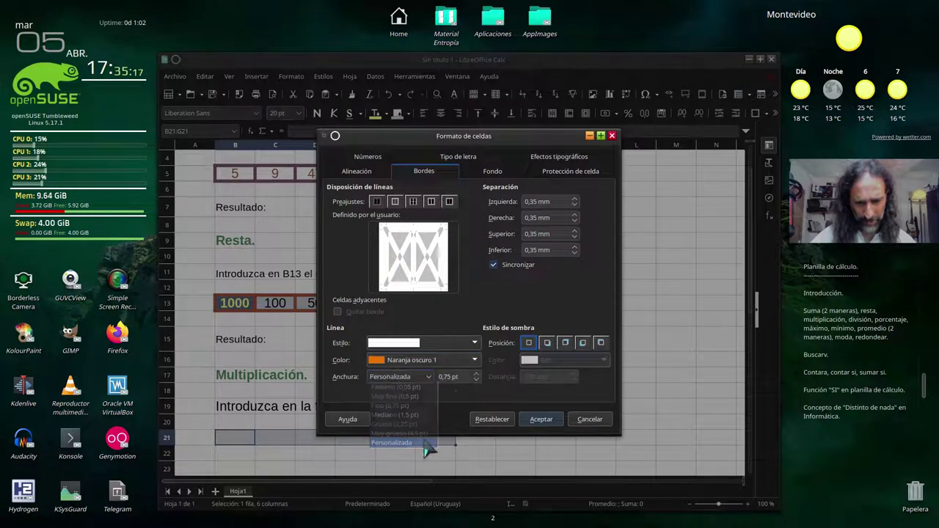
click(476, 375)
click(385, 250)
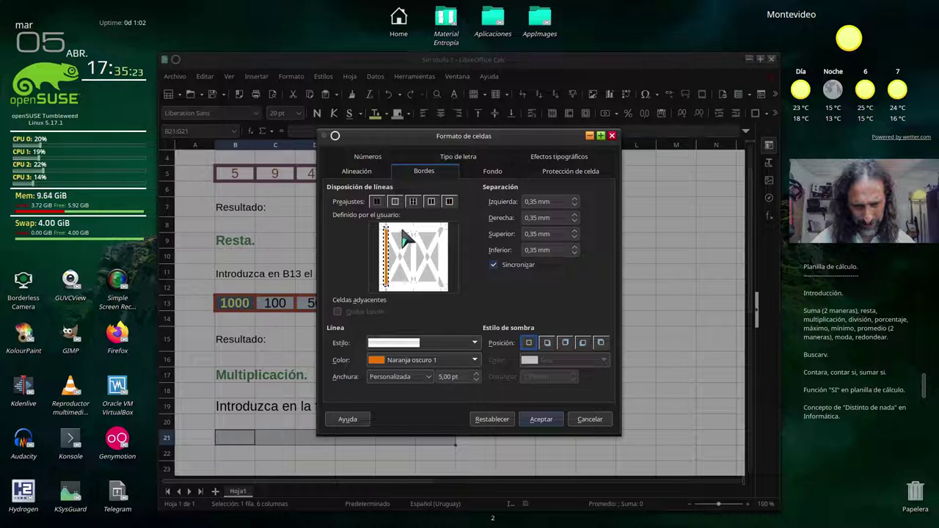
click(413, 228)
click(413, 264)
click(403, 286)
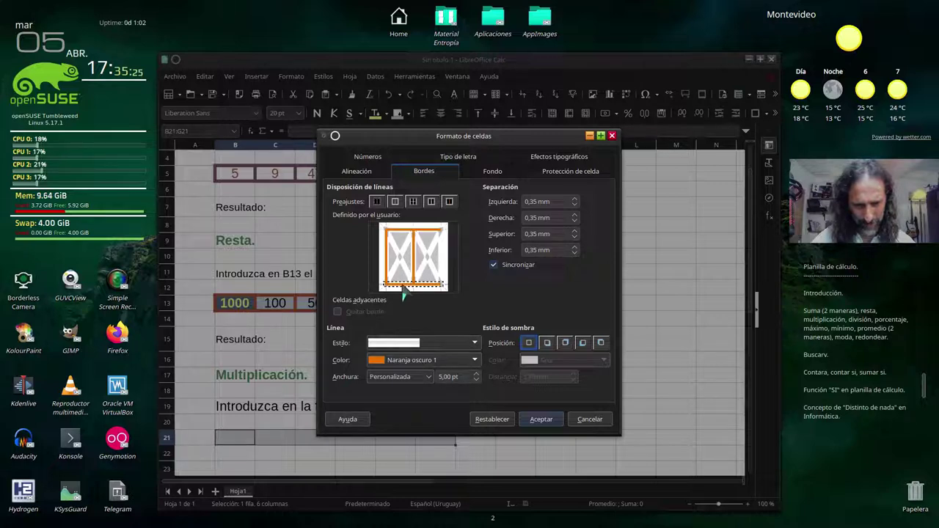
click(443, 266)
click(550, 425)
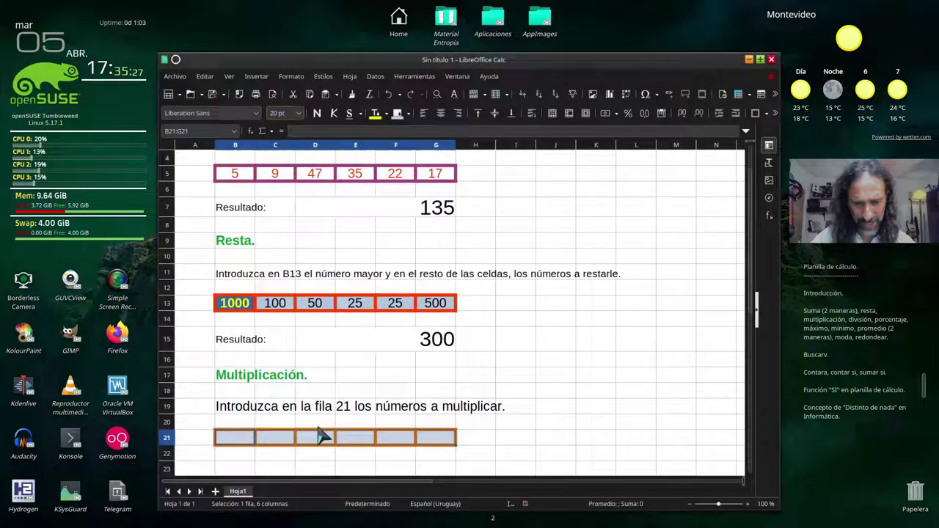
click(232, 467)
Step: Type 'Resultado:' in B23 and merge D23:G23 with Combinar y centrar celdas
text(Res)
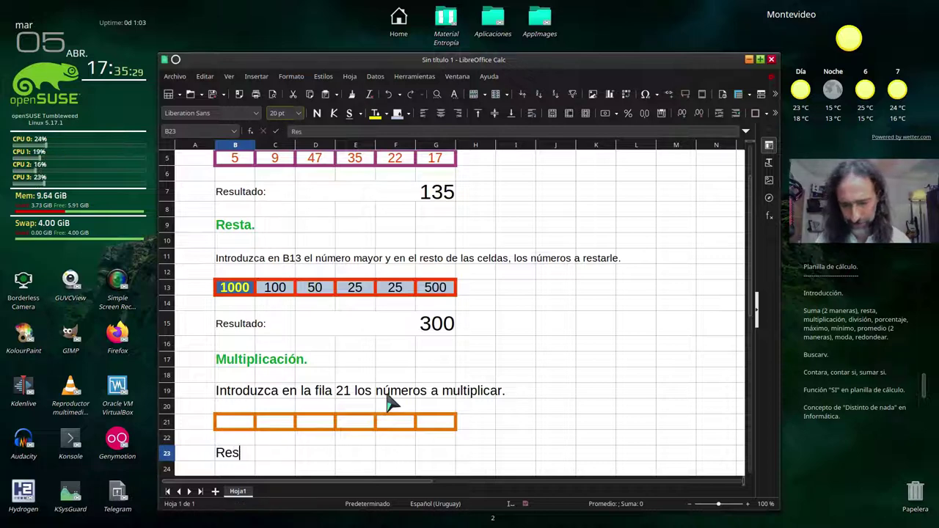
text(ultado:)
key(Return)
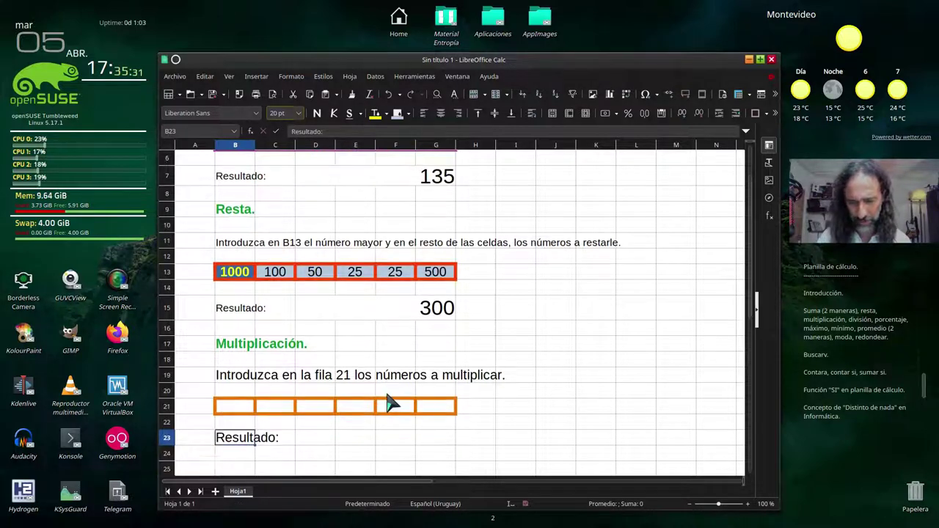
key(Up)
key(Right)
key(Right)
key(shift+Right)
key(shift+Right)
key(shift+Right)
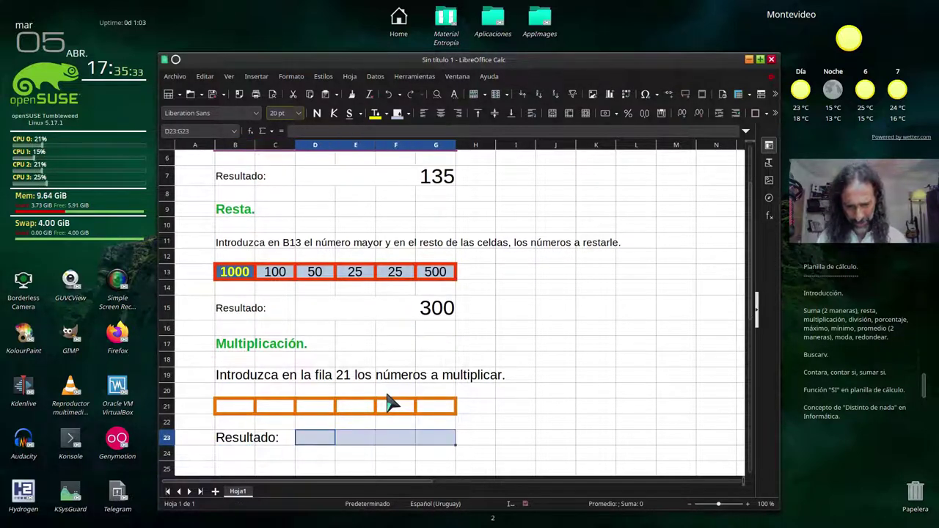
click(552, 113)
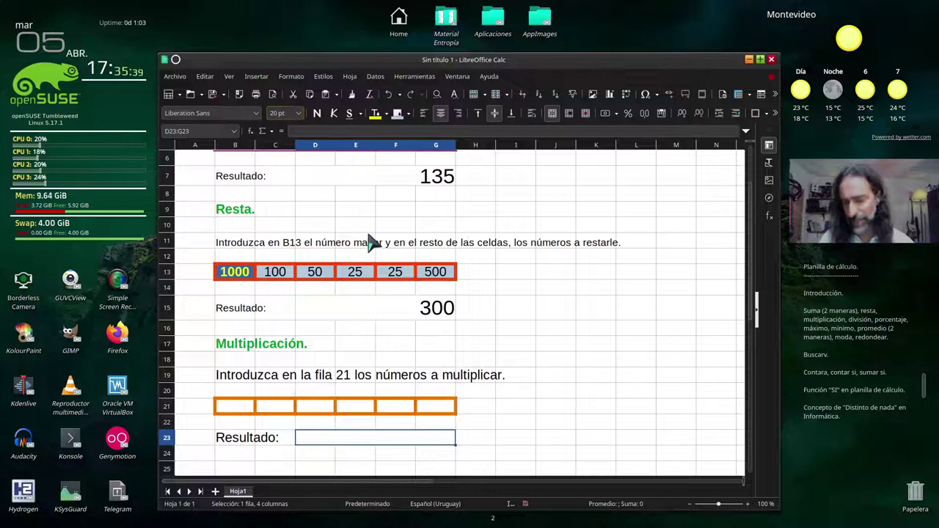
ctrl+scroll(372, 242, down, 1)
scroll(371, 268, up, 1)
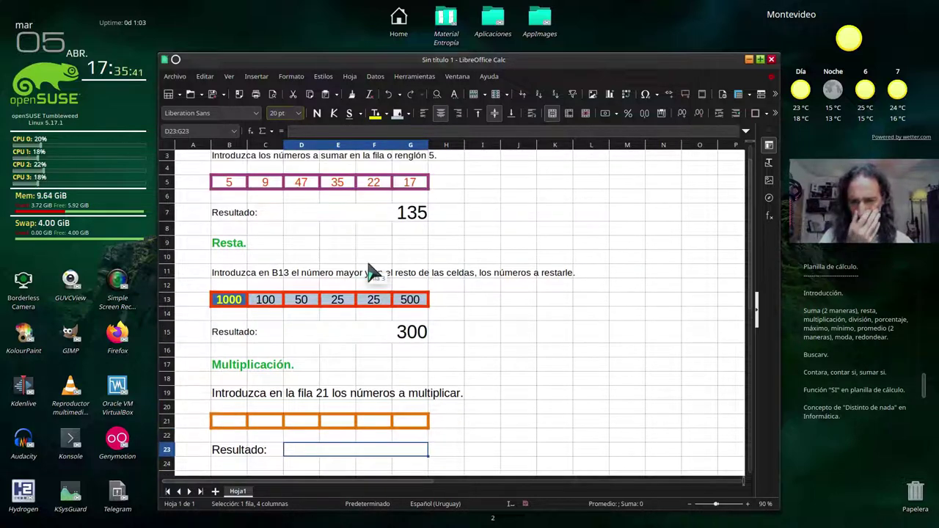
scroll(372, 273, up, 1)
ctrl+scroll(372, 273, down, 1)
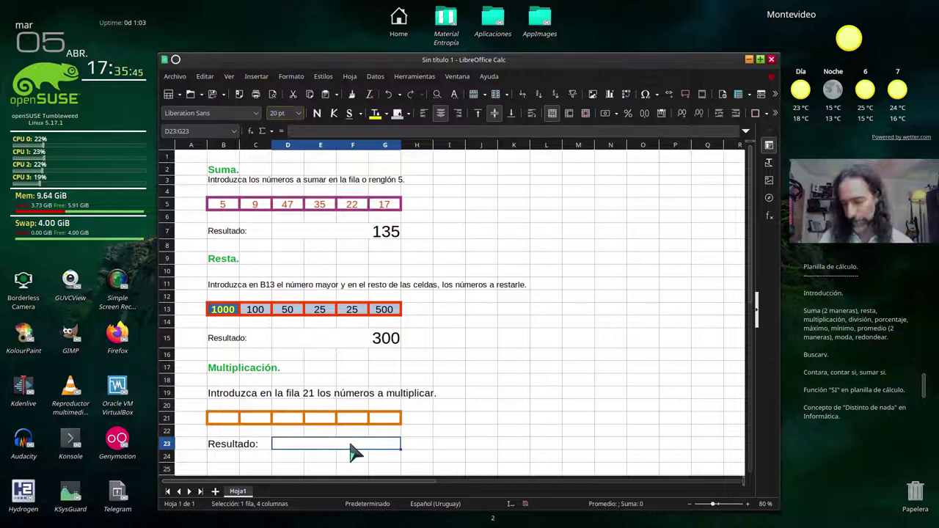
ctrl+scroll(360, 440, up, 1)
ctrl+scroll(340, 378, up, 1)
ctrl+scroll(346, 381, up, 1)
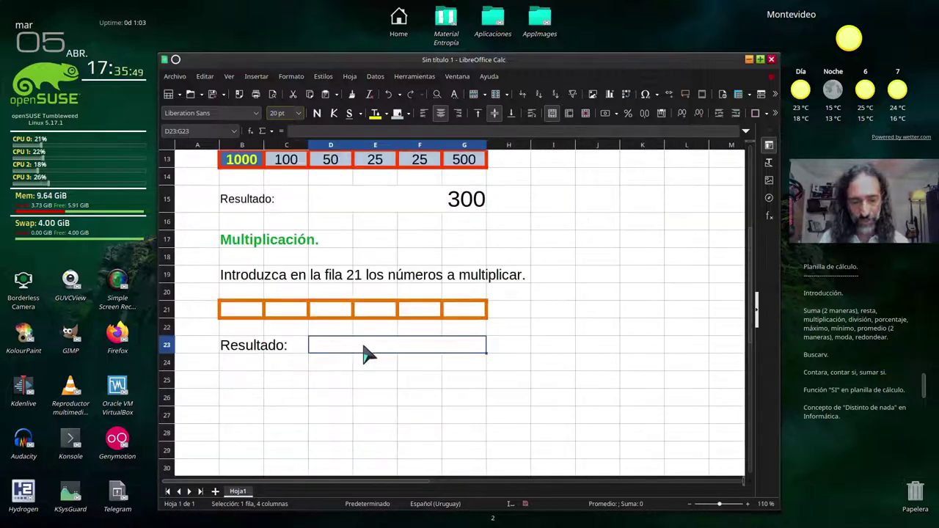
Step: Enter =B21*C21*D21*E21*F21*G21 in the merged D23 result cell
text(=)
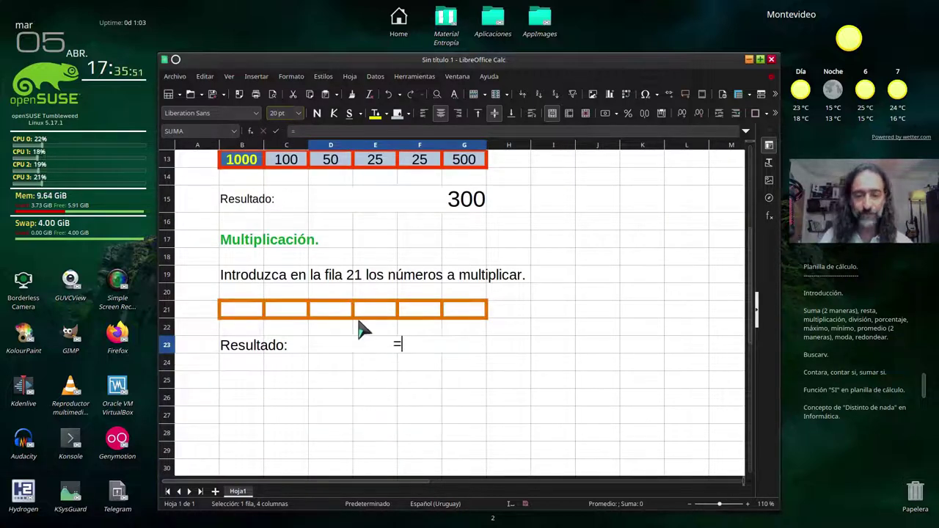
click(256, 320)
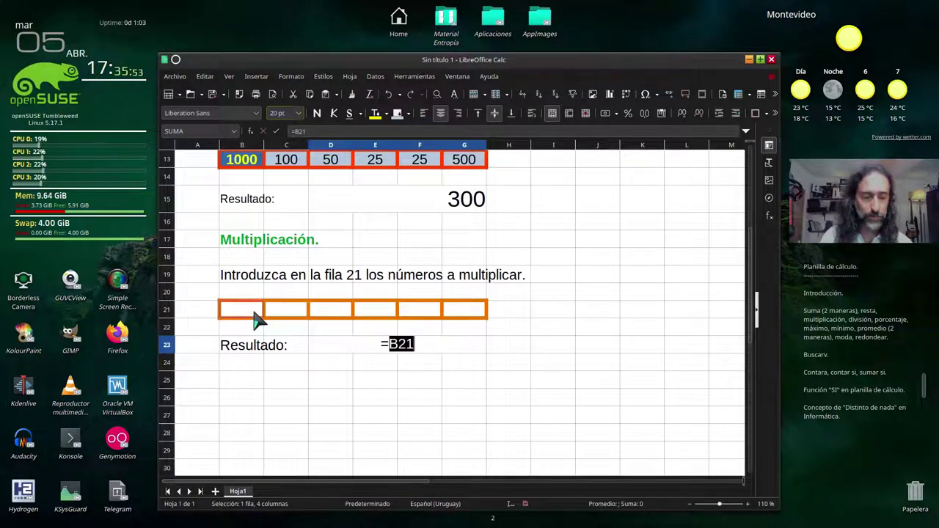
text(*)
click(288, 318)
text(*)
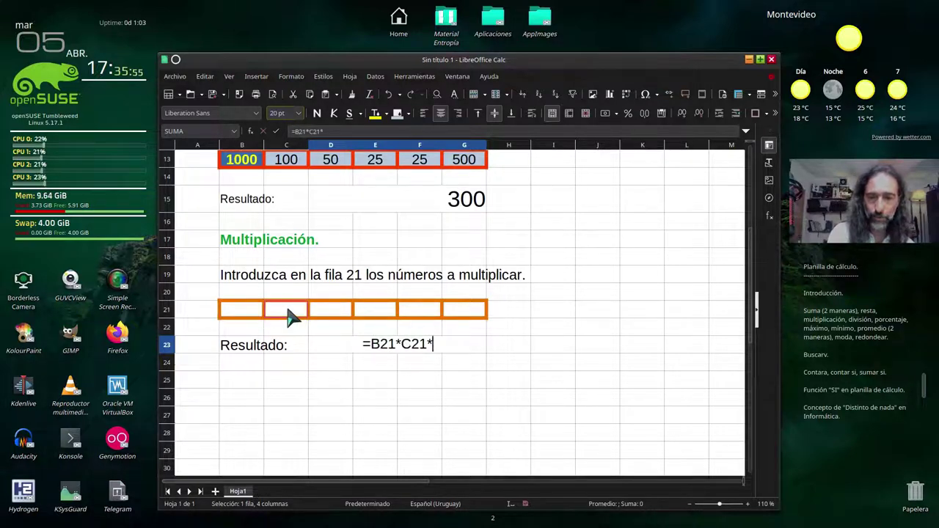
click(329, 314)
text(*)
click(380, 312)
text(*)
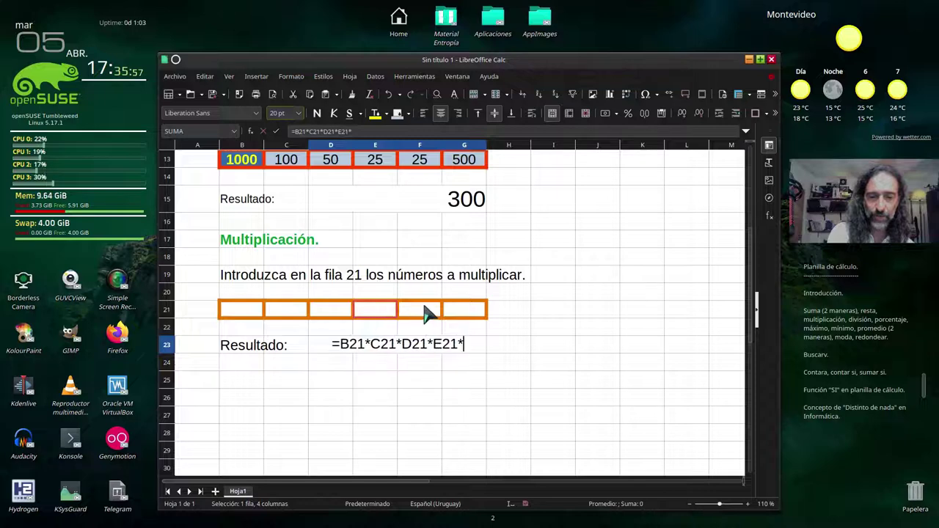
click(441, 312)
text(*)
click(466, 311)
key(Return)
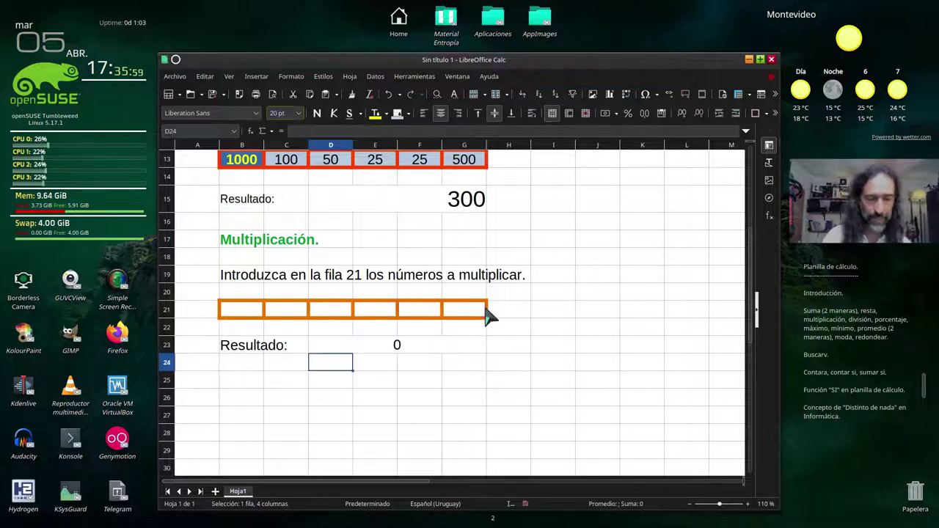
Step: Review the product formula unchanged and right-align the merged result cell
click(377, 349)
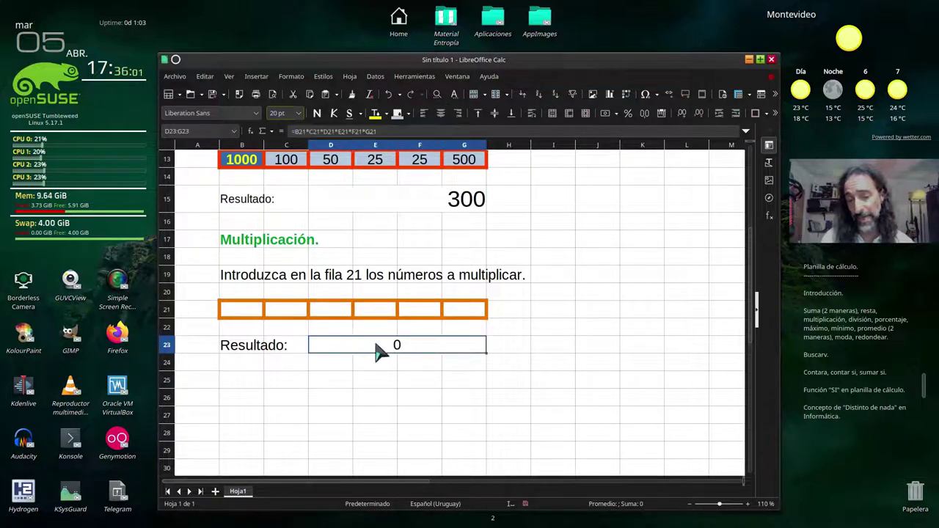
double_click(372, 353)
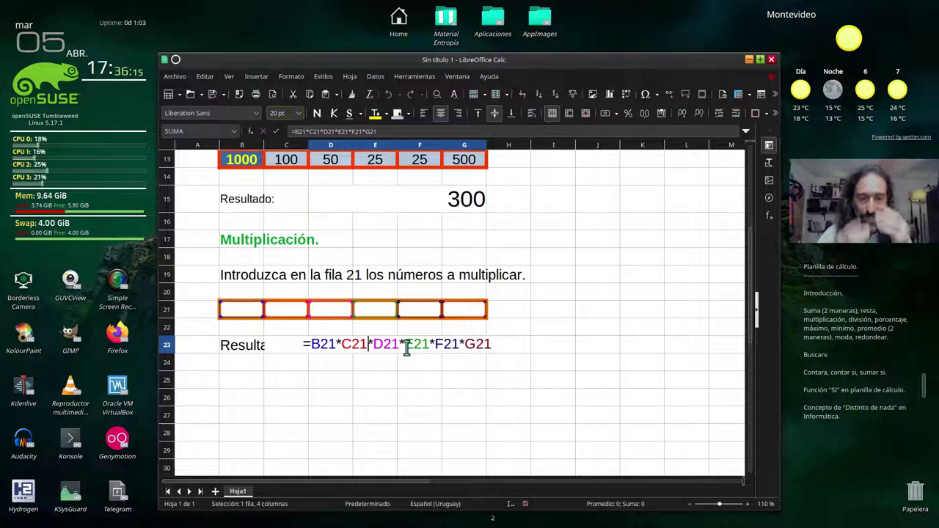
key(Return)
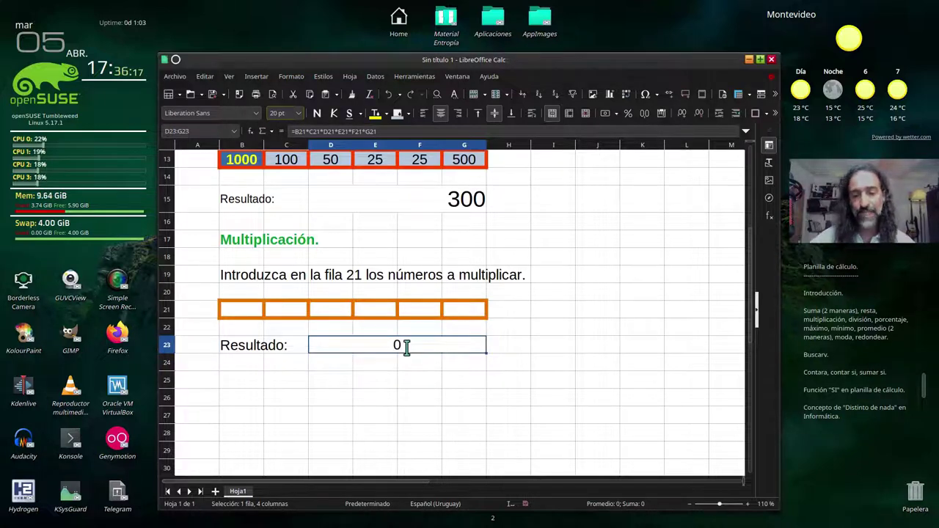
click(458, 113)
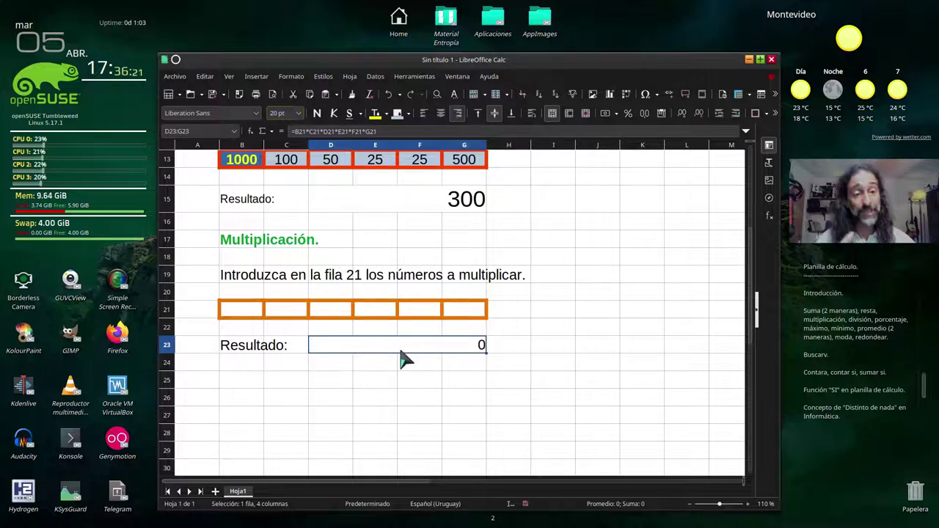
Step: Enlarge the font size of the merged multiplication result in D23:G23
click(423, 206)
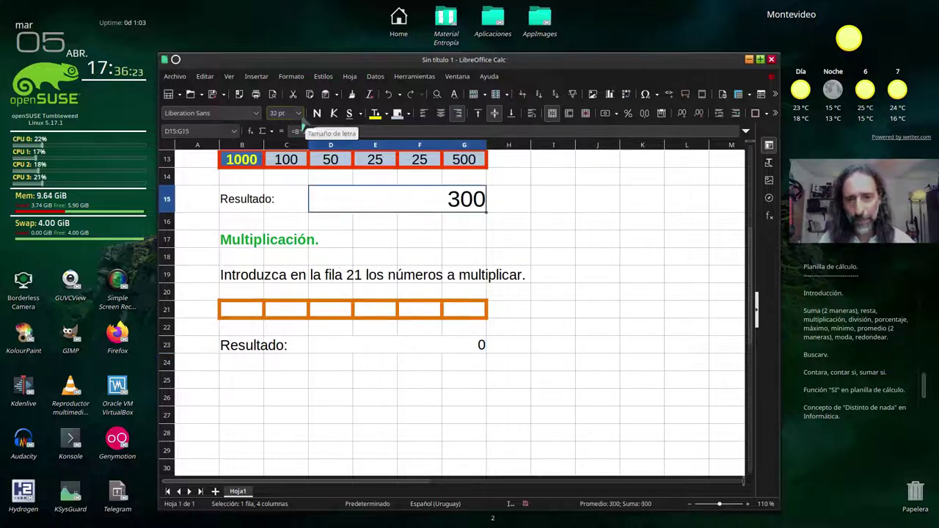
click(443, 358)
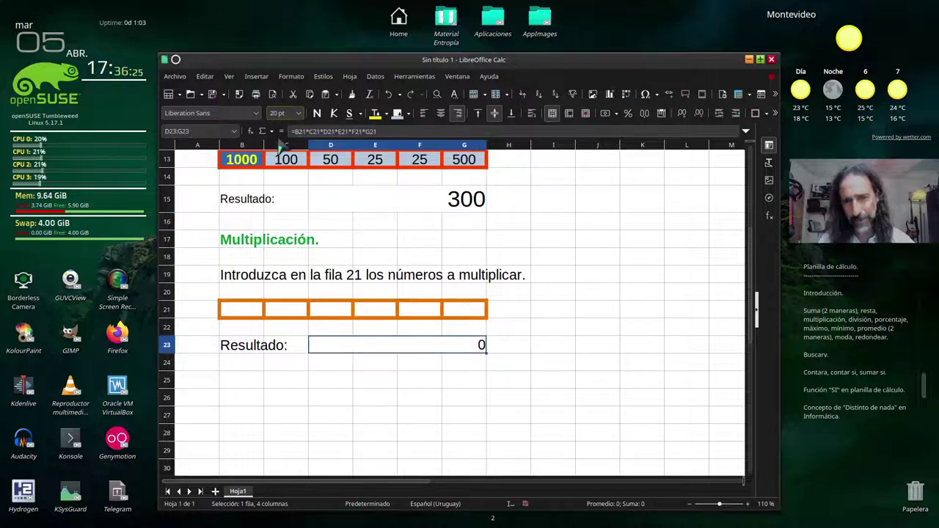
click(298, 113)
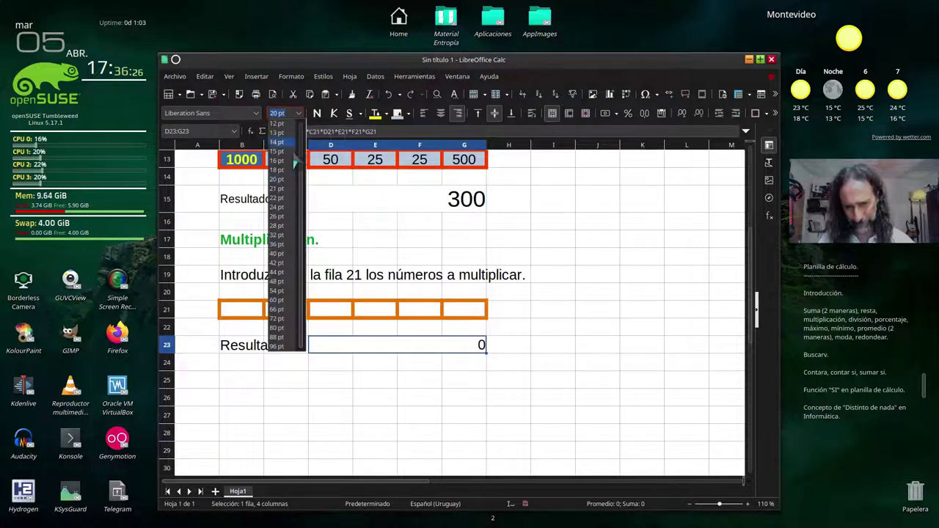
click(283, 237)
Step: Set the Resultado: label in B23 to middle vertical alignment
click(242, 359)
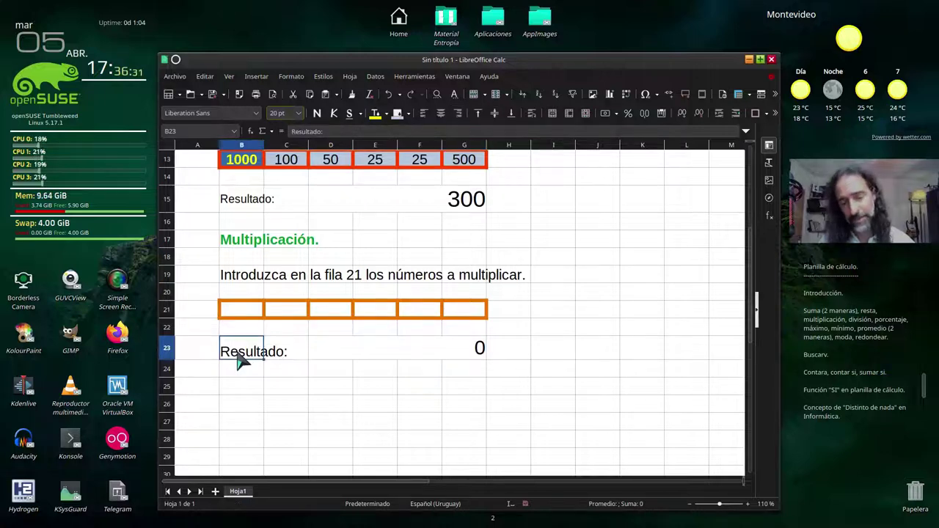
right_click(238, 353)
click(259, 355)
click(358, 171)
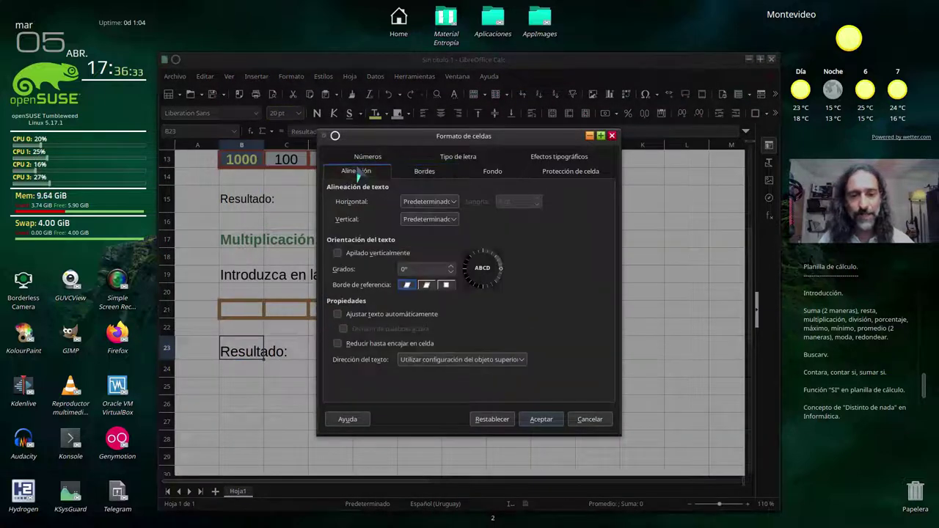
click(422, 219)
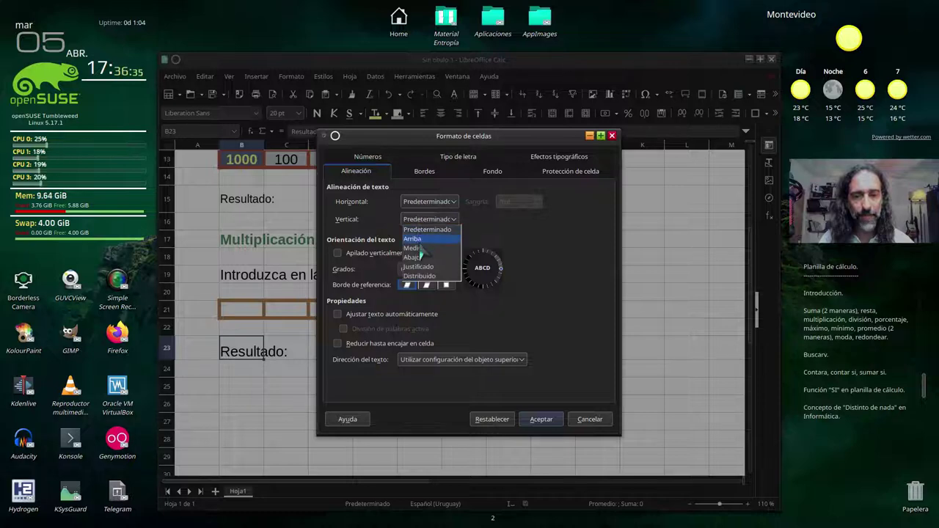
click(413, 248)
click(541, 419)
click(316, 354)
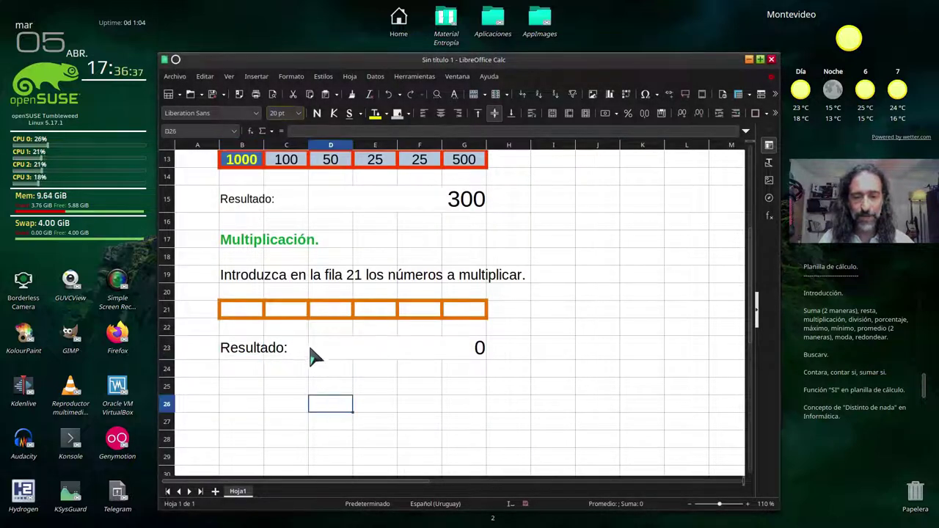
shift+click(446, 358)
click(239, 316)
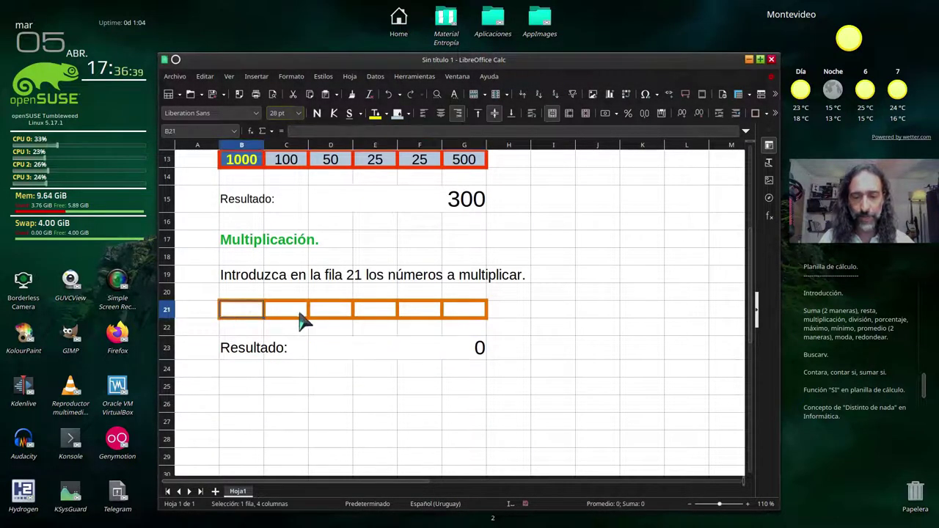
Step: Enter 2 in each of B21 through G21
text(2)
key(Tab)
text(2)
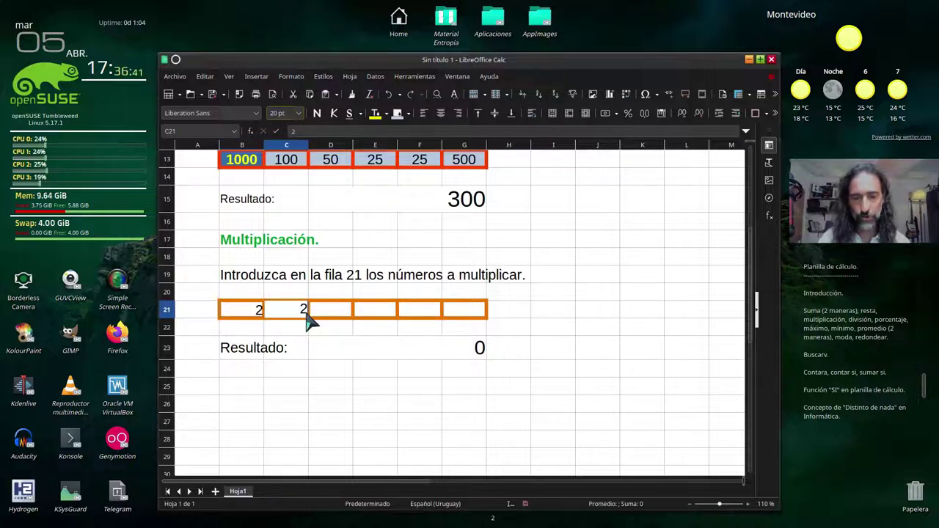
key(Tab)
text(2)
key(Tab)
text(2)
key(Tab)
text(2)
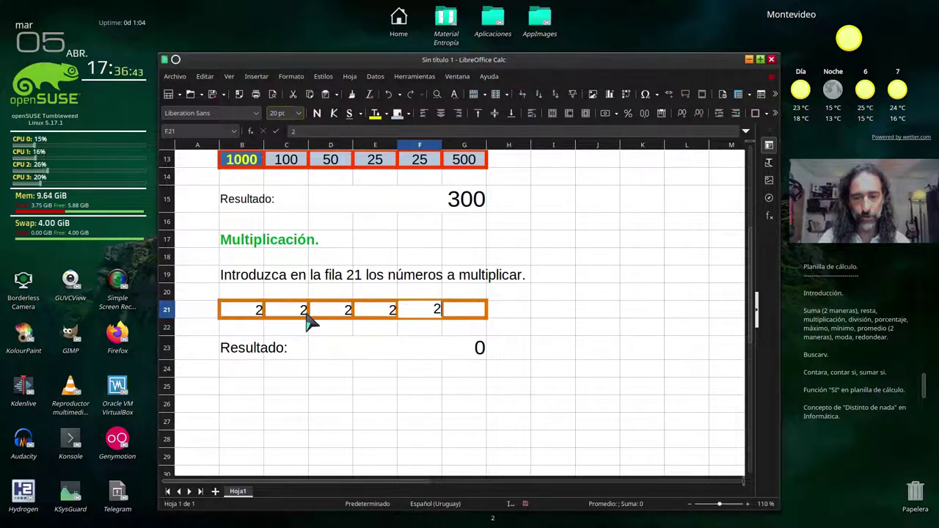
key(Tab)
text(2)
key(Return)
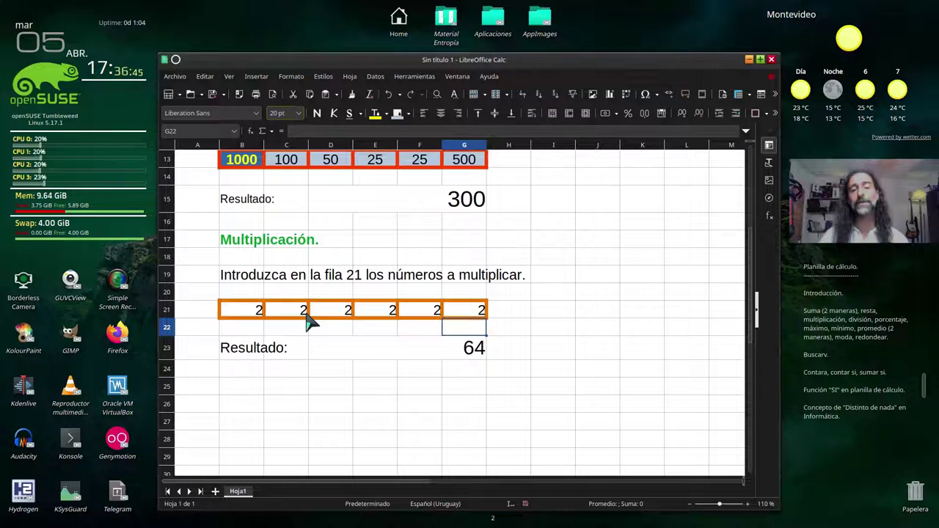
Step: Clear the 2s from B21:G21
key(Up)
key(Left)
key(Left)
key(Left)
key(Left)
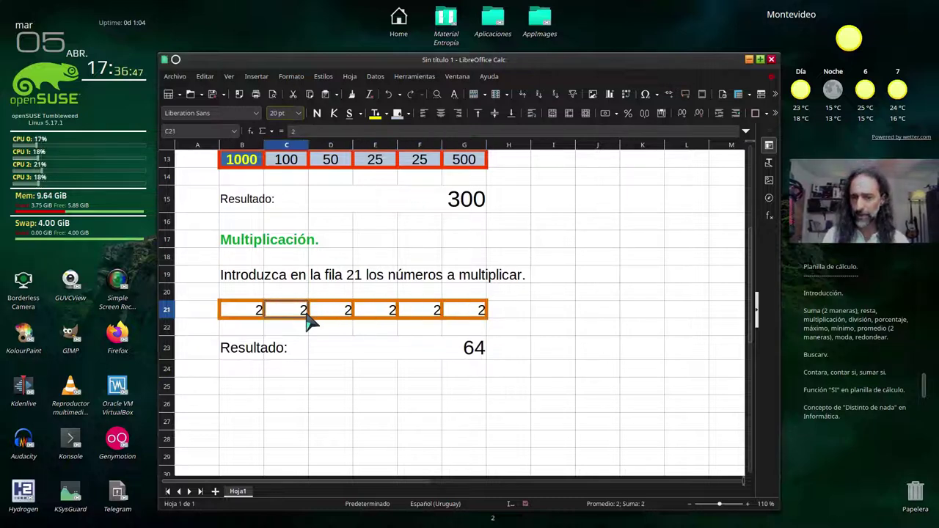
key(Left)
key(shift+Right)
key(shift+Right)
key(shift+Right)
key(shift+Right)
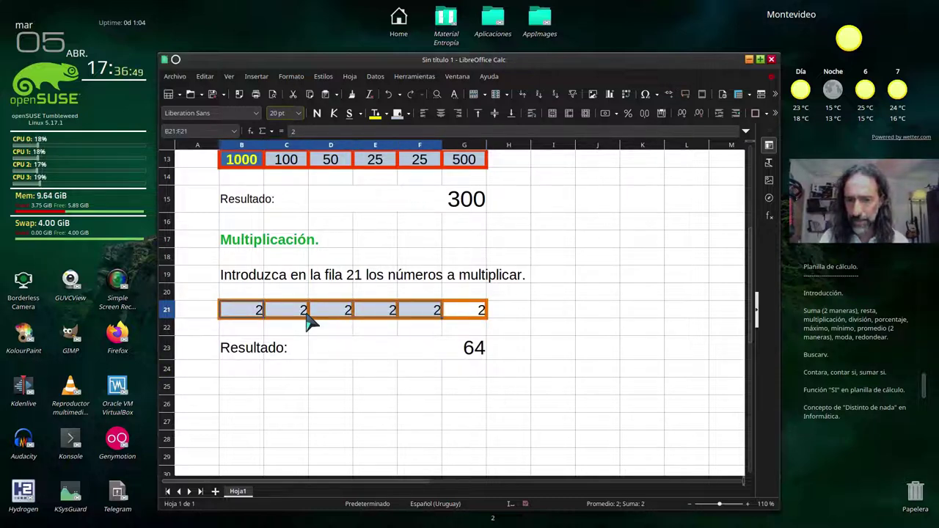
key(shift+Right)
key(Delete)
key(Escape)
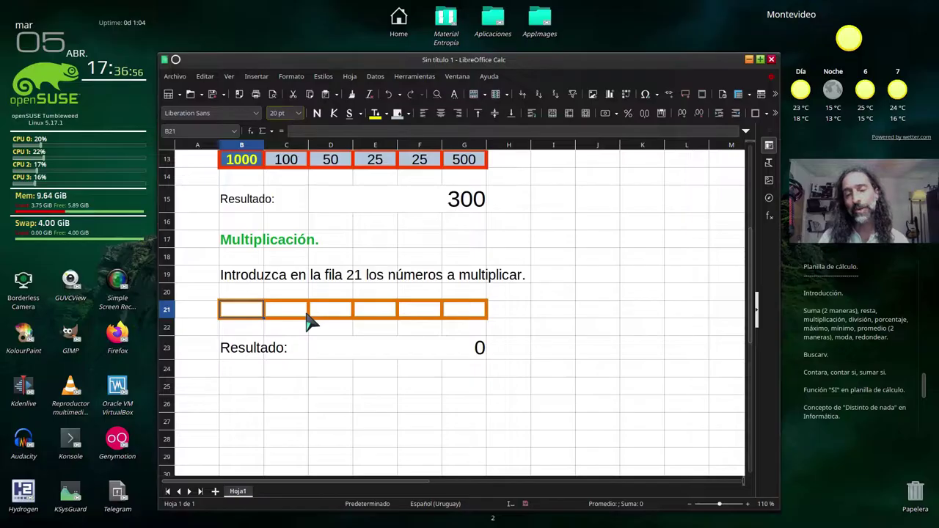
Step: Re-enter 2 across the row 21 input cells
text(2)
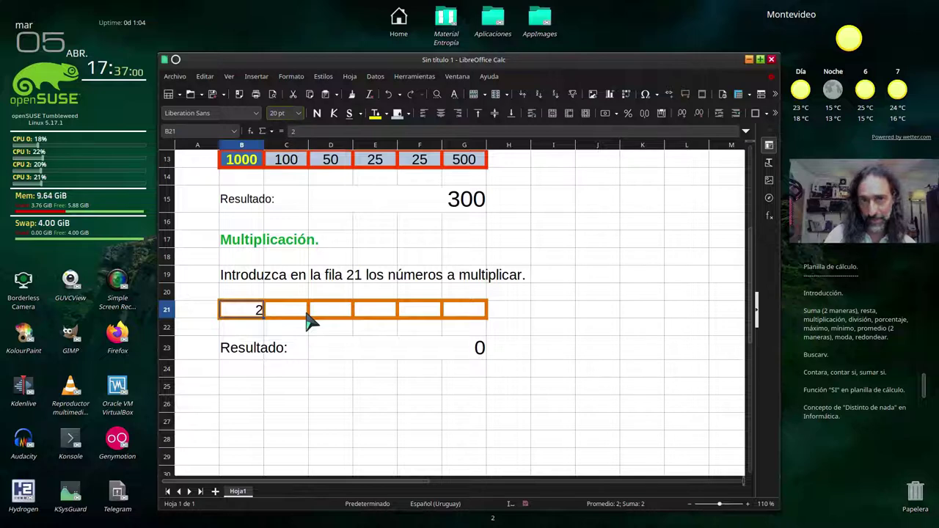
click(307, 314)
text(2)
key(Tab)
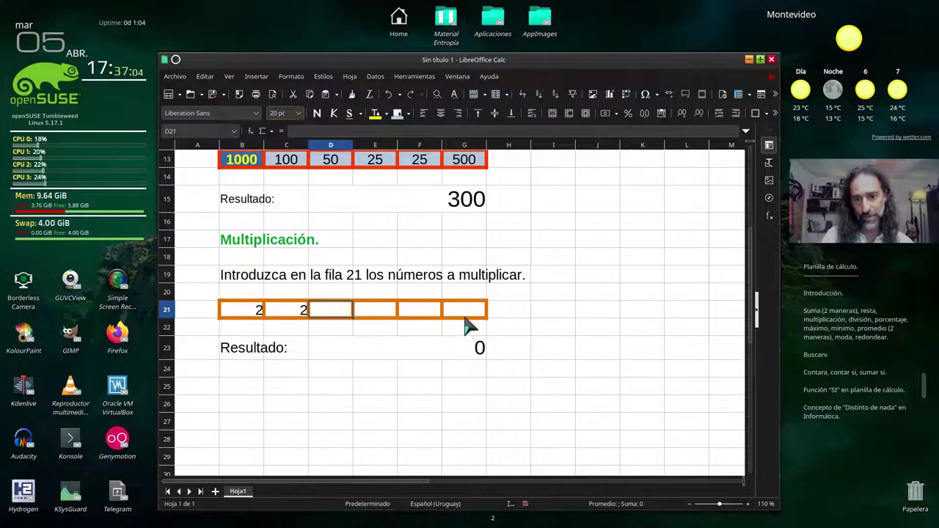
text(2)
key(Tab)
text(2)
key(Tab)
text(2	2)
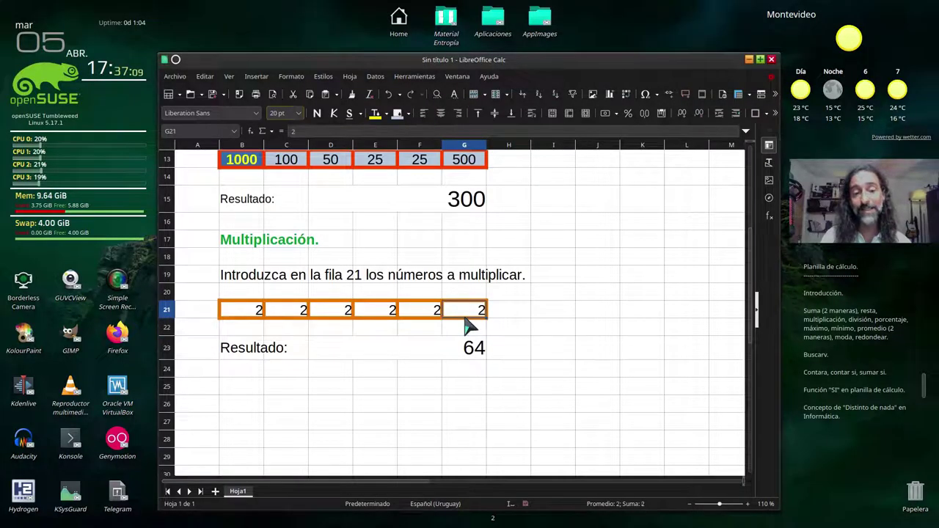
Step: Clear row 21 and re-enter 2 in all six cells from G21 back to B21
key(shift+Left)
key(shift+Left)
key(shift+Left)
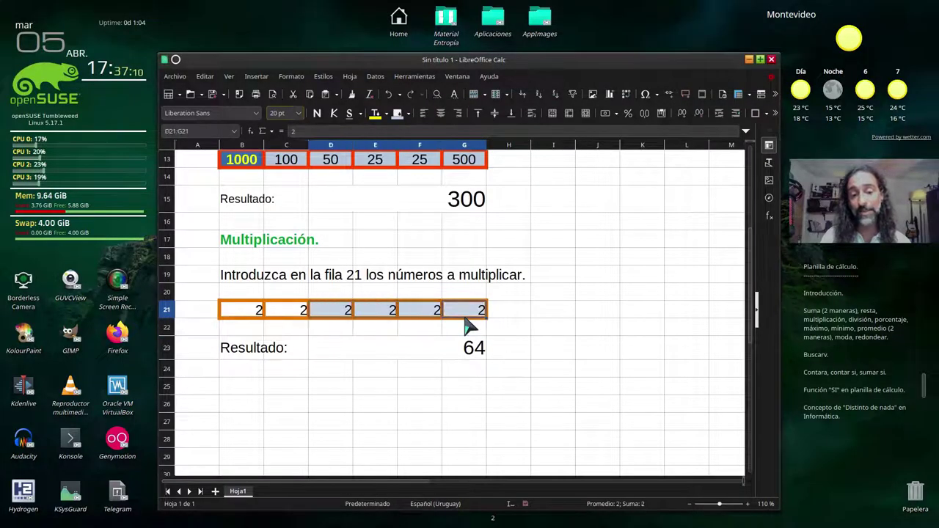
key(shift+Left)
key(shift+Left)
key(Delete)
key(Left)
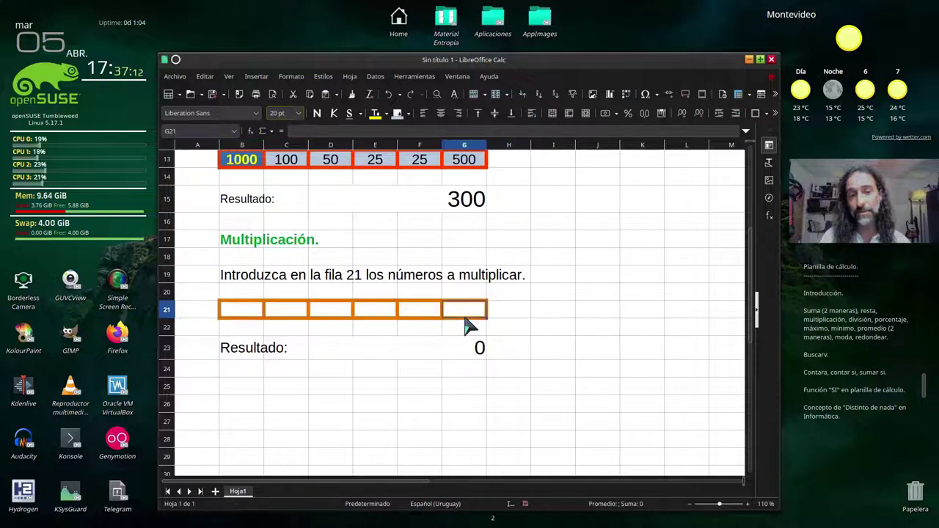
text(2)
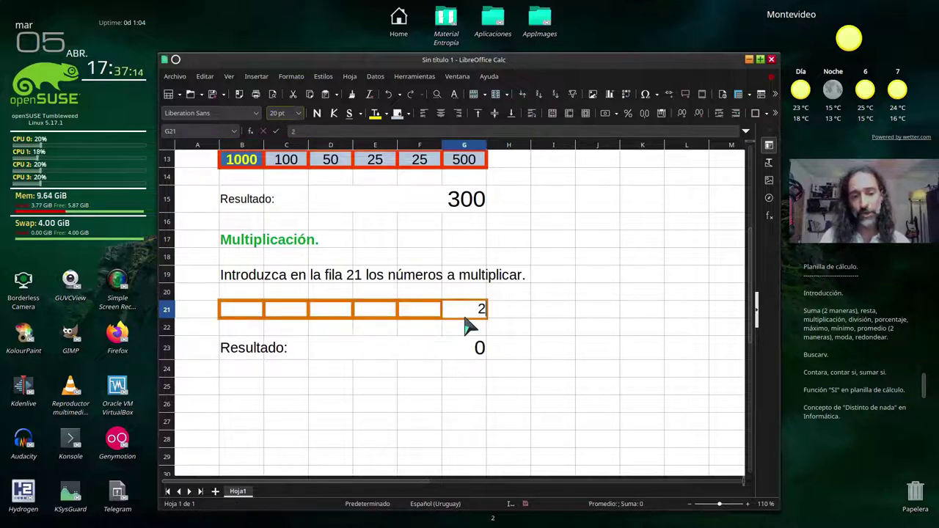
key(Left)
text(2)
key(Left)
text(2)
key(Left)
text(2)
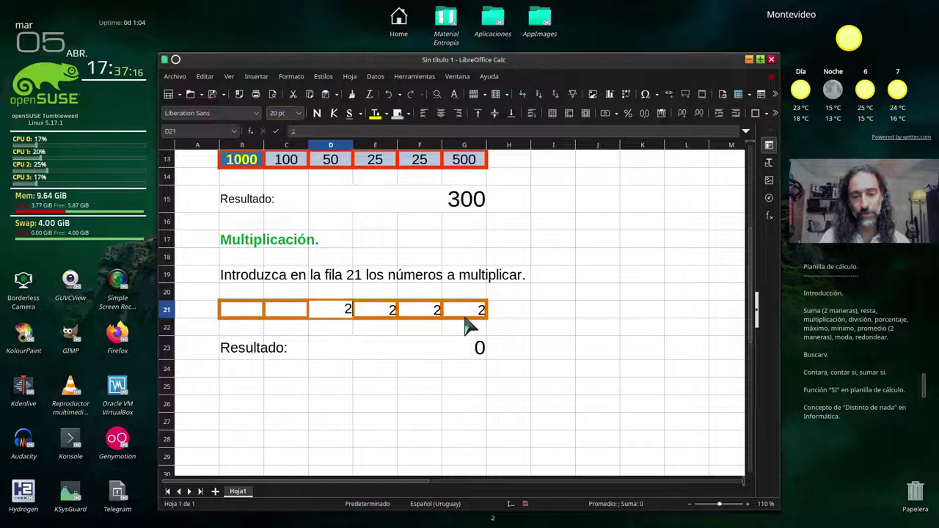
key(Left)
text(2)
key(Left)
text(2)
key(Up)
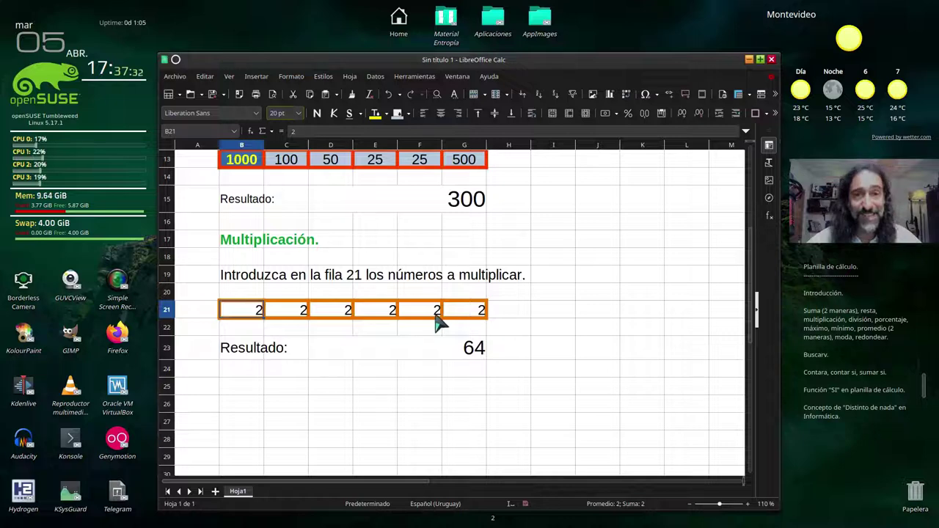
Step: Test G21 with 1, restore it to 2 so the product shows 64, and centre B21:G21
click(462, 314)
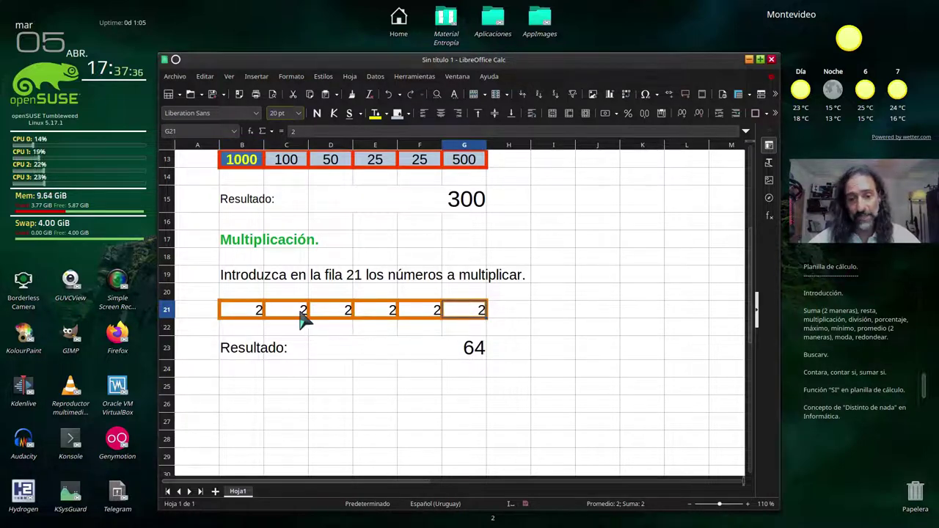
text(1)
key(Return)
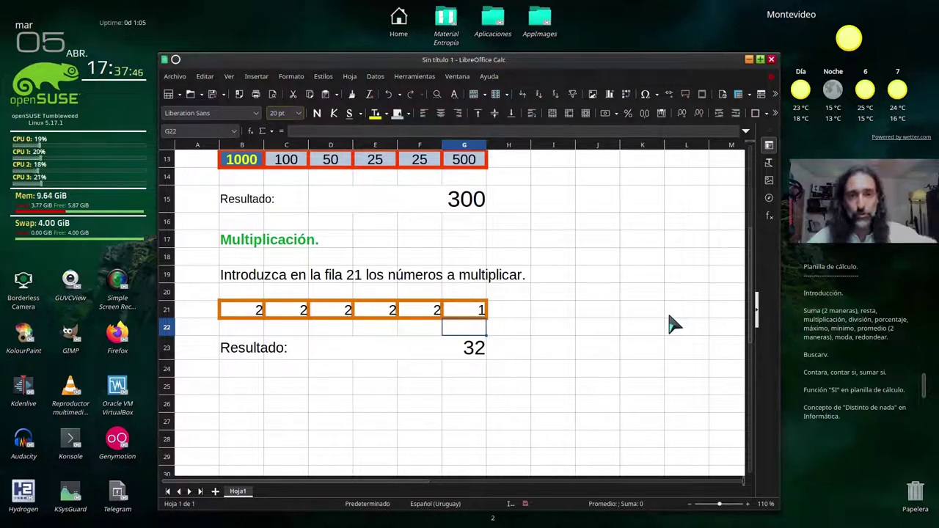
key(Up)
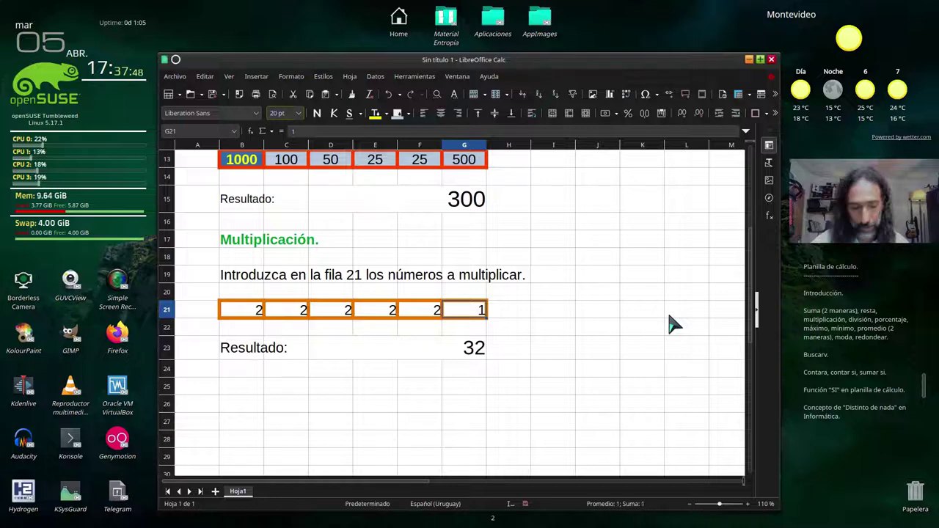
text(2)
key(Return)
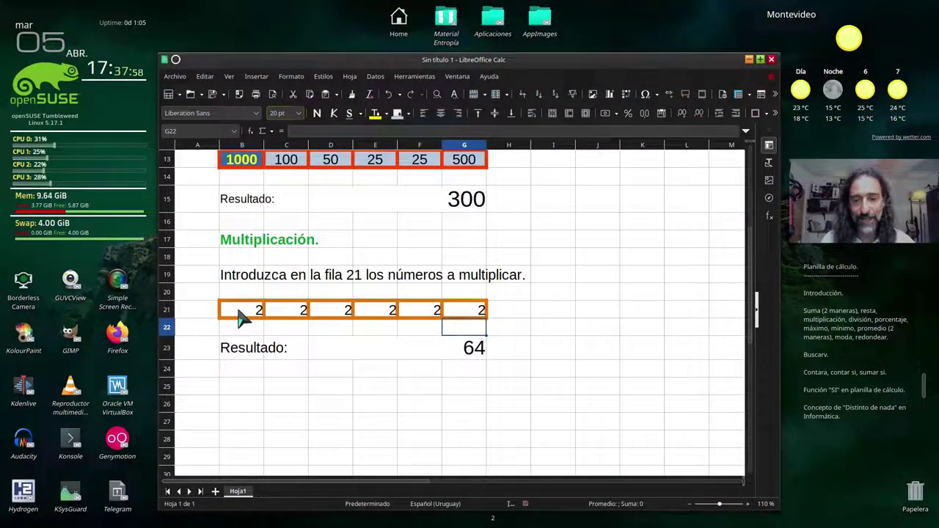
drag(238, 314, 457, 314)
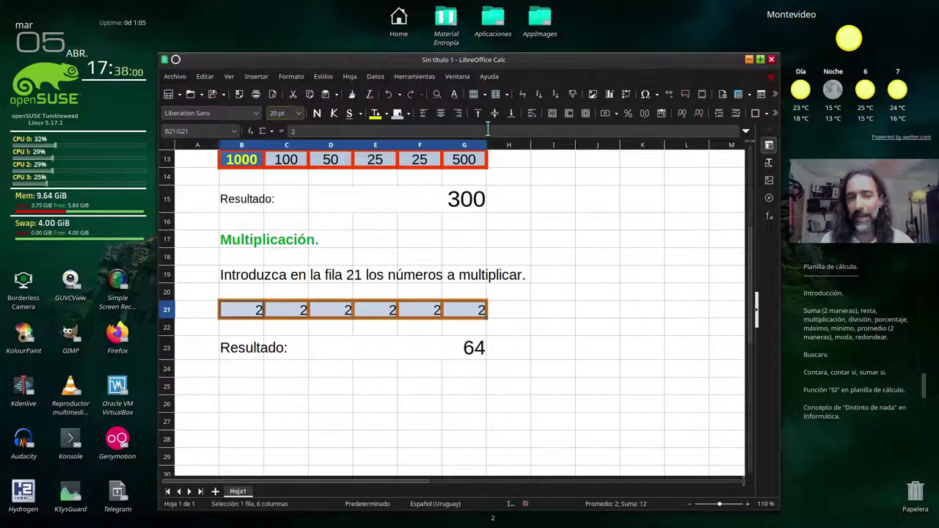
click(441, 113)
Step: Copy the Multiplicación. heading into B25 and retype it as 'División.'
click(239, 387)
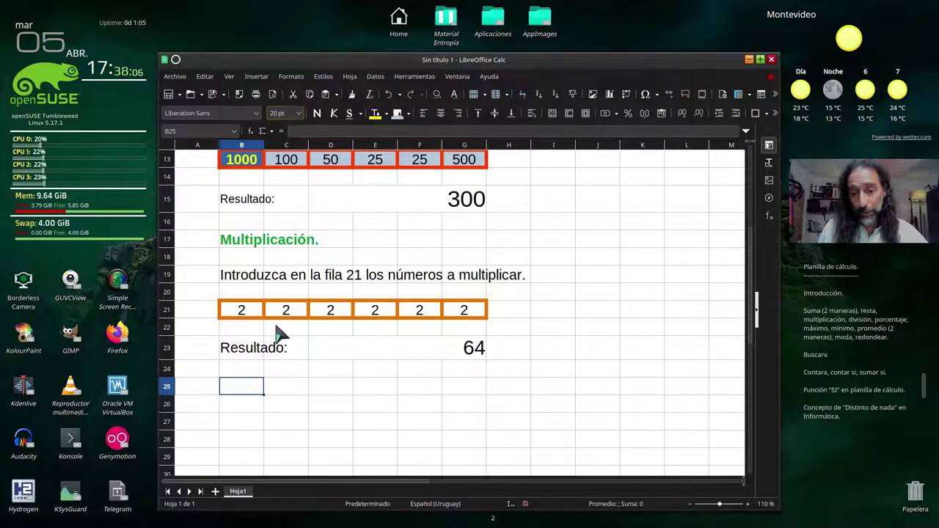
click(256, 248)
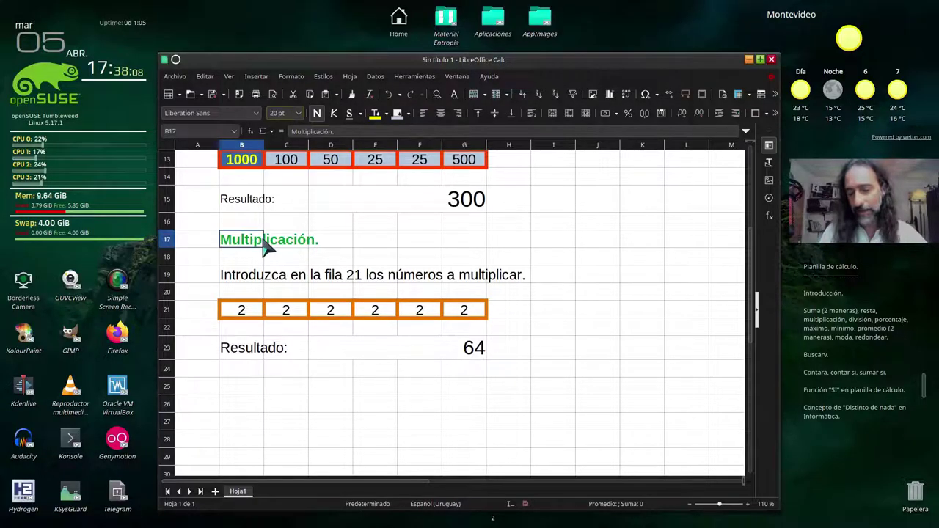
click(257, 397)
key(ctrl+v)
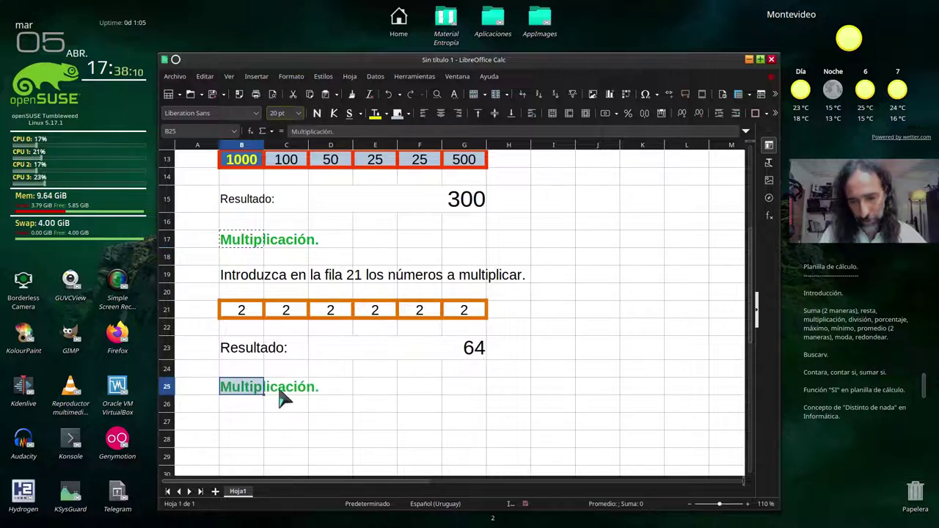
double_click(257, 395)
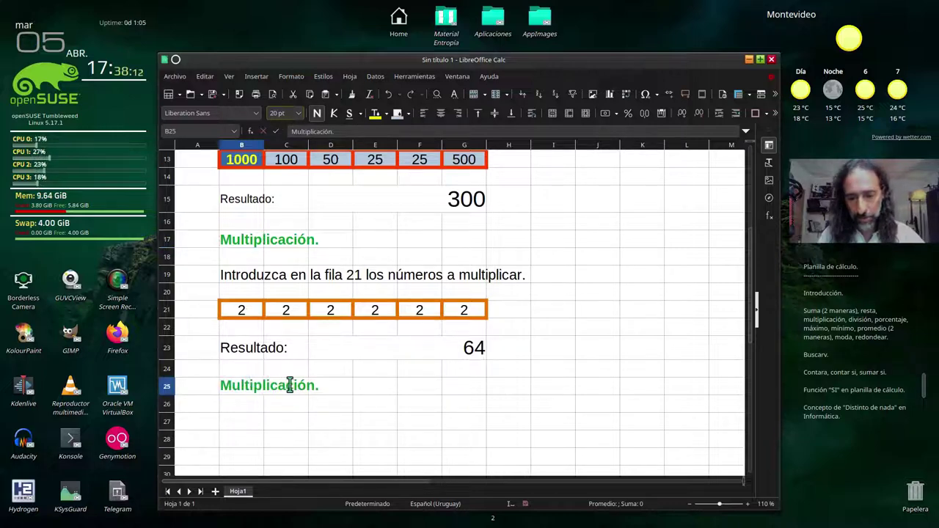
drag(290, 387, 205, 380)
text(Di)
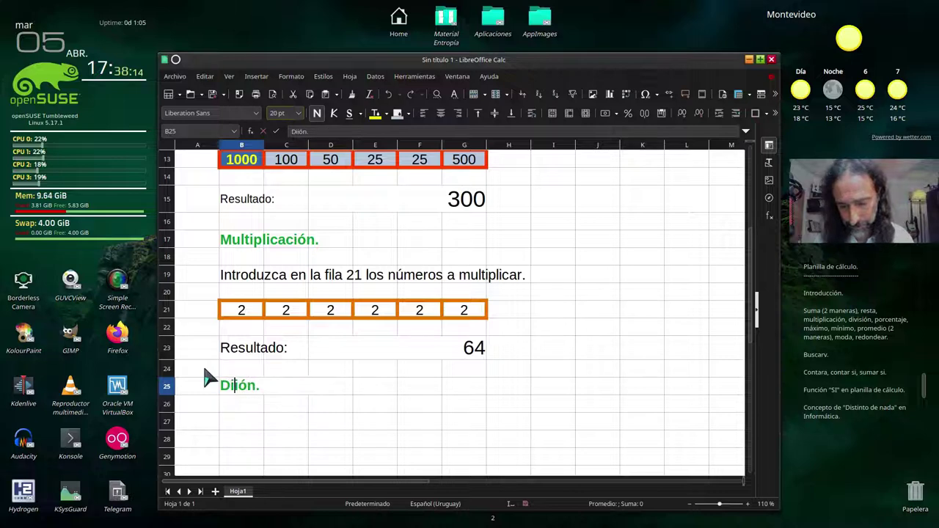
text(vic)
key(Return)
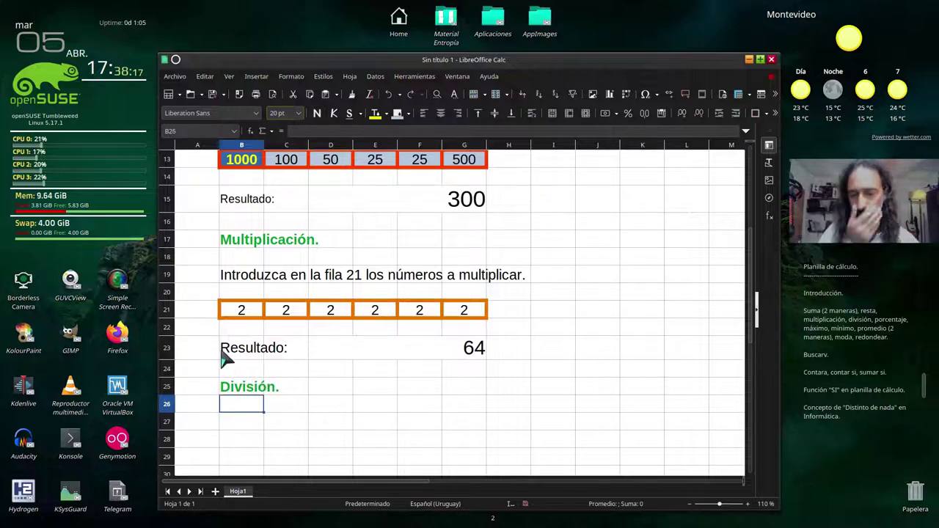
Step: Enter 'Introduzca los números a dividir.' in B27
click(236, 426)
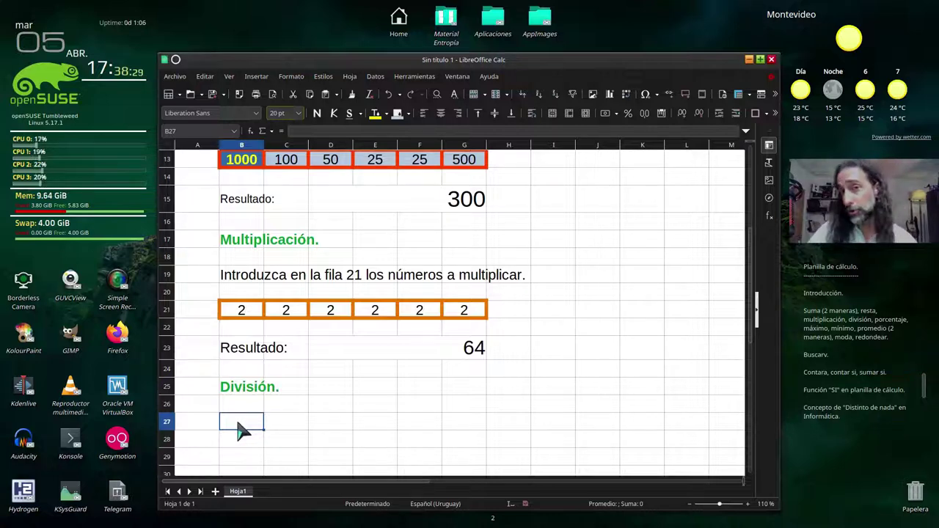
text(I)
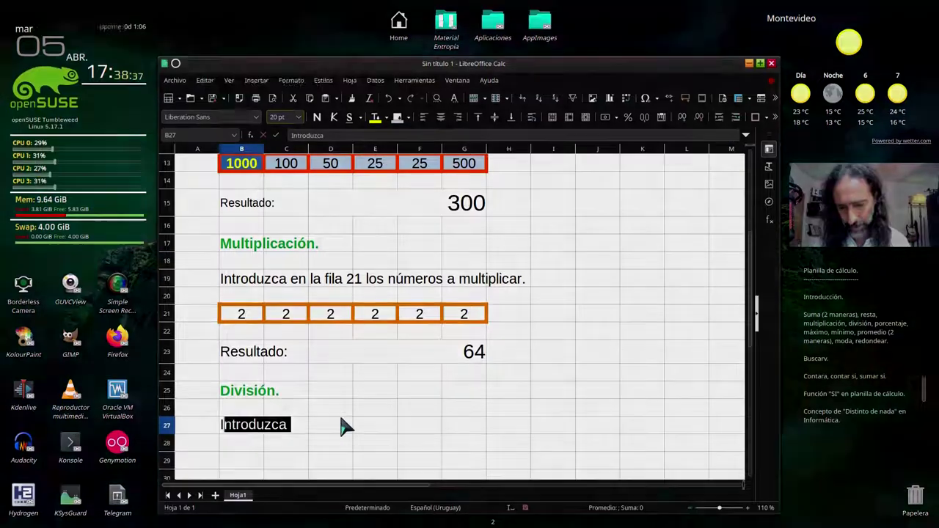
text(ntroduzca los n)
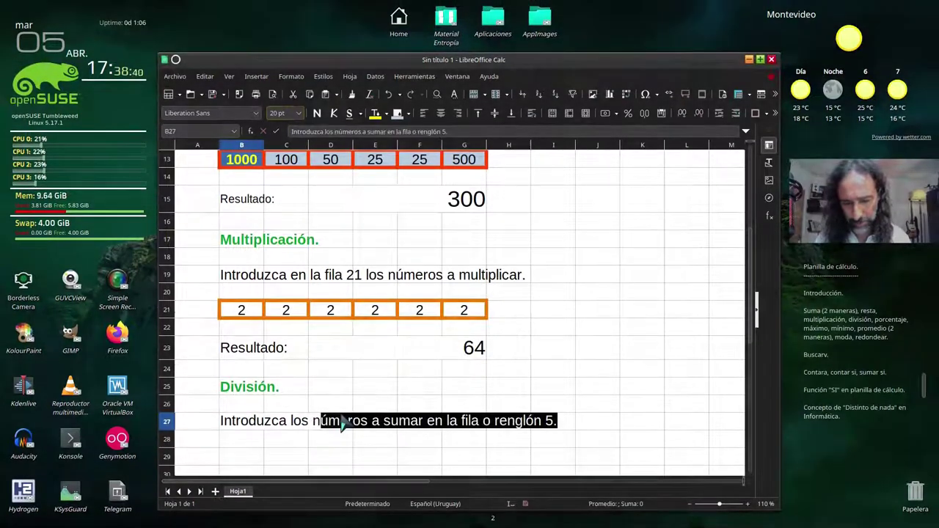
text(úmeros a dividir)
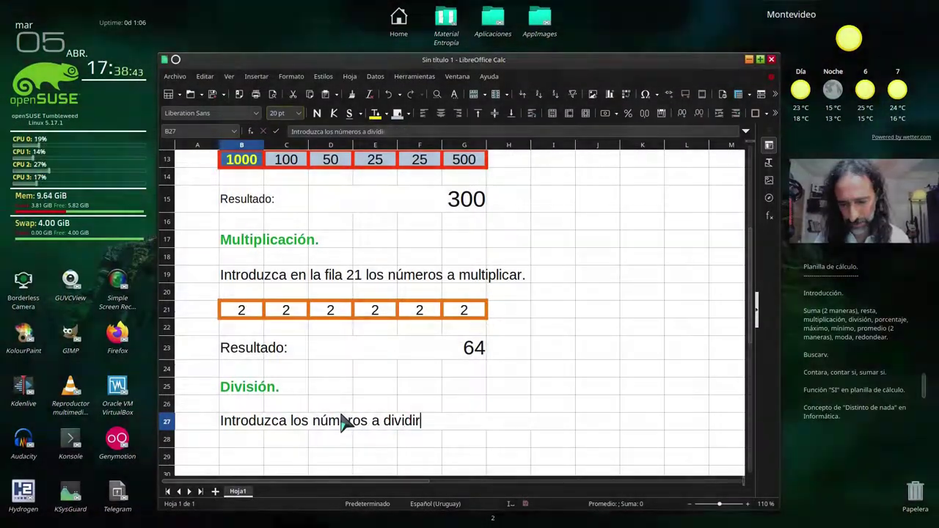
text(.)
key(Return)
Step: Narrow column A by dragging its border left
scroll(290, 361, up, 3)
scroll(258, 210, up, 2)
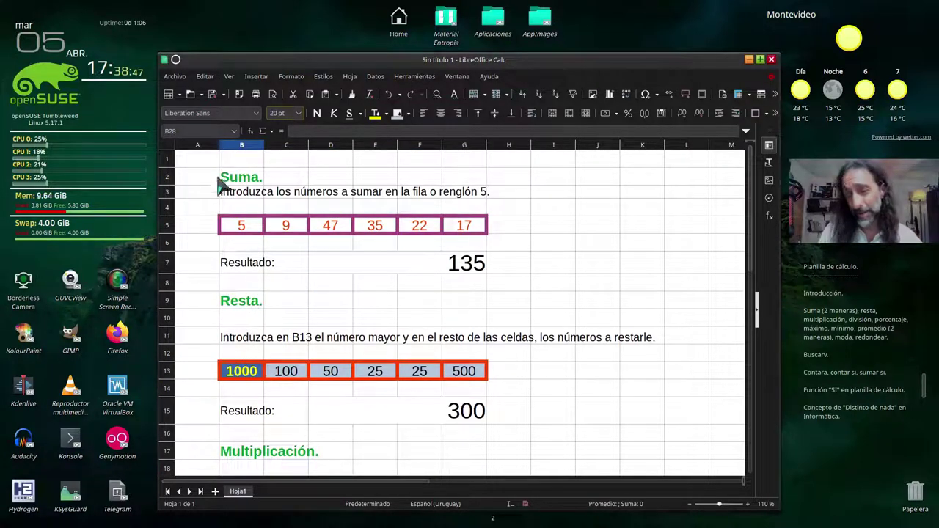
drag(219, 144, 196, 144)
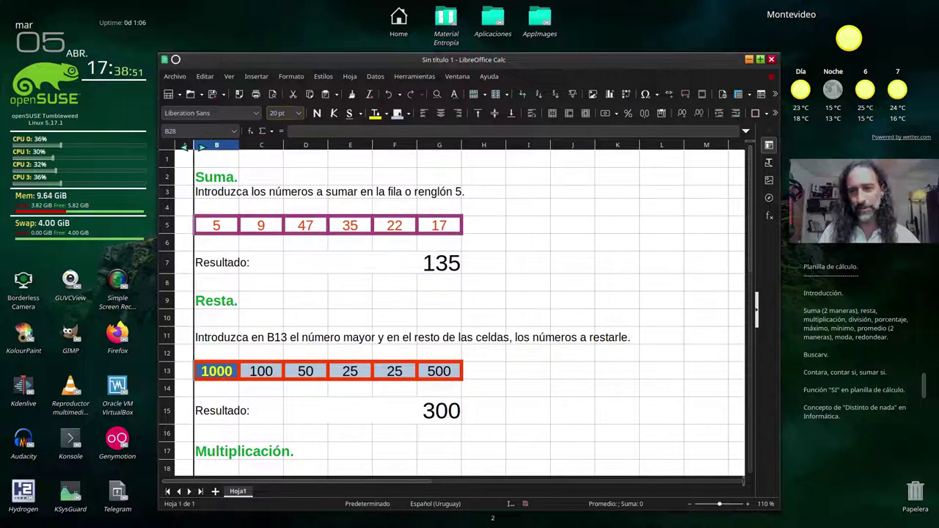
scroll(353, 300, down, 3)
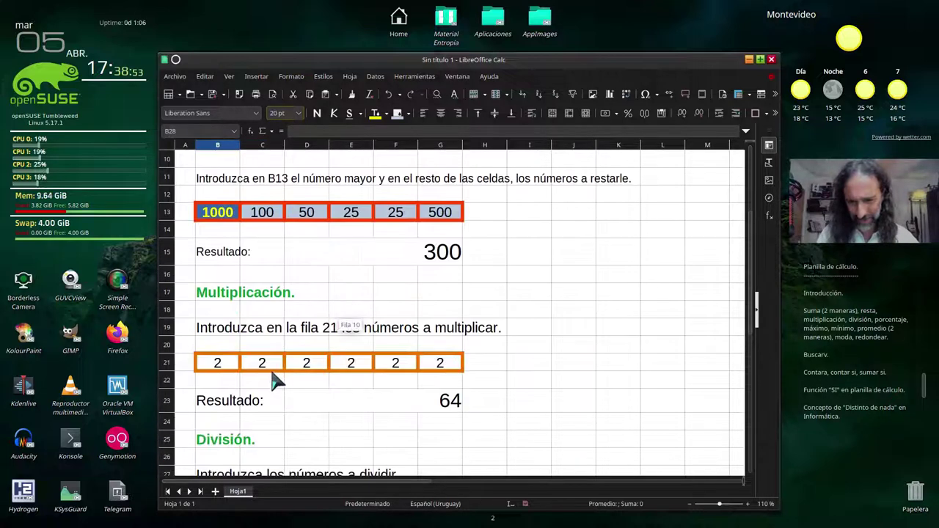
scroll(278, 380, down, 1)
scroll(286, 400, down, 1)
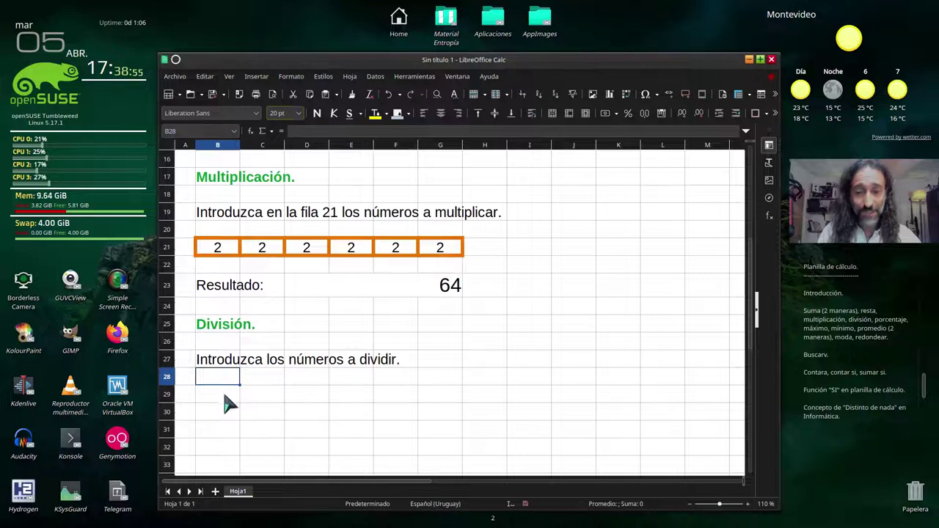
Step: Give B29:C29 5 pt yellow borders on all outer edges and between the cells
drag(227, 400, 253, 400)
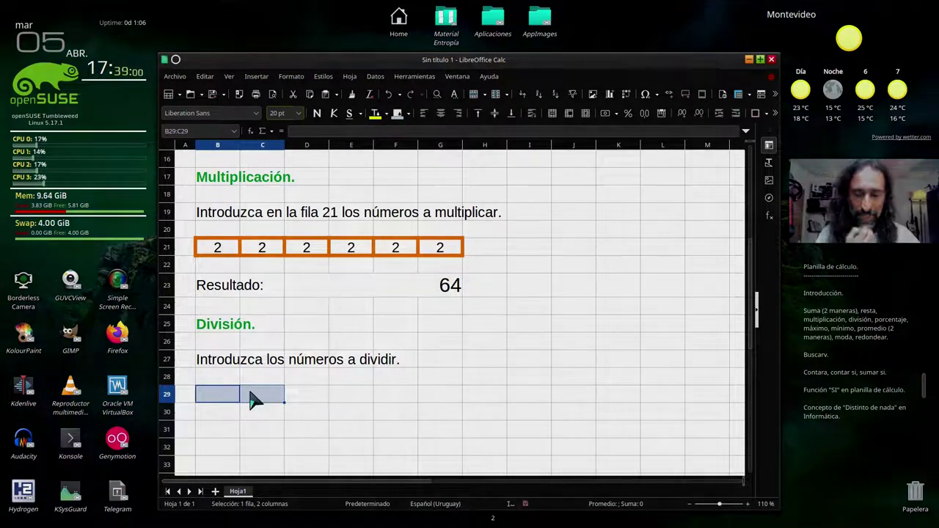
right_click(250, 398)
click(272, 386)
click(425, 170)
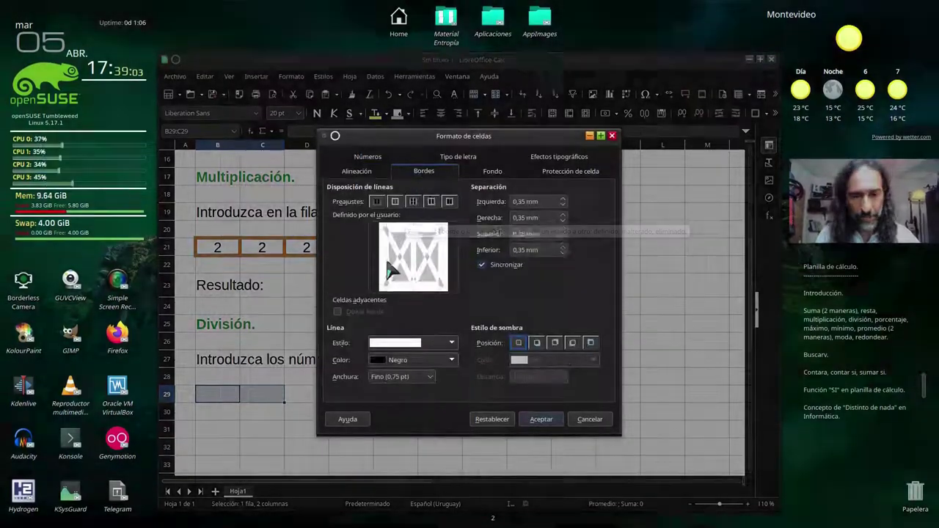
click(386, 377)
click(396, 475)
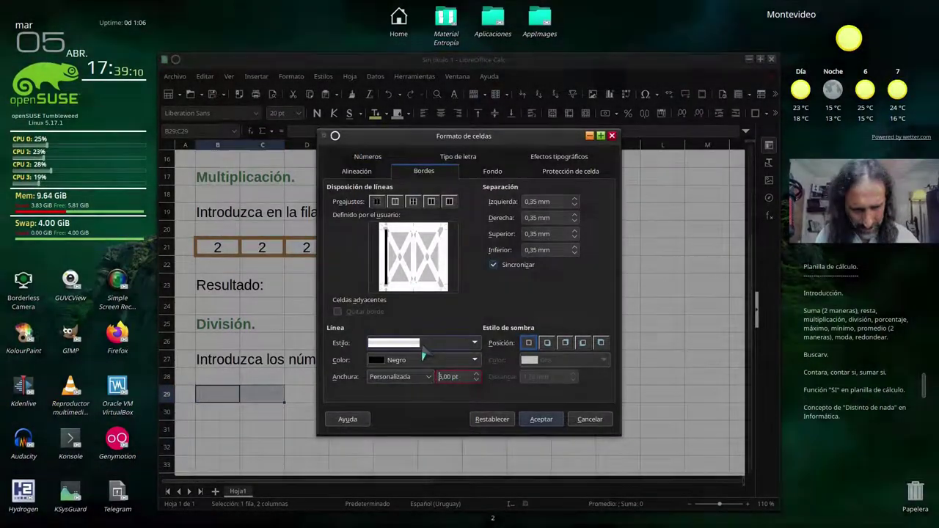
click(424, 358)
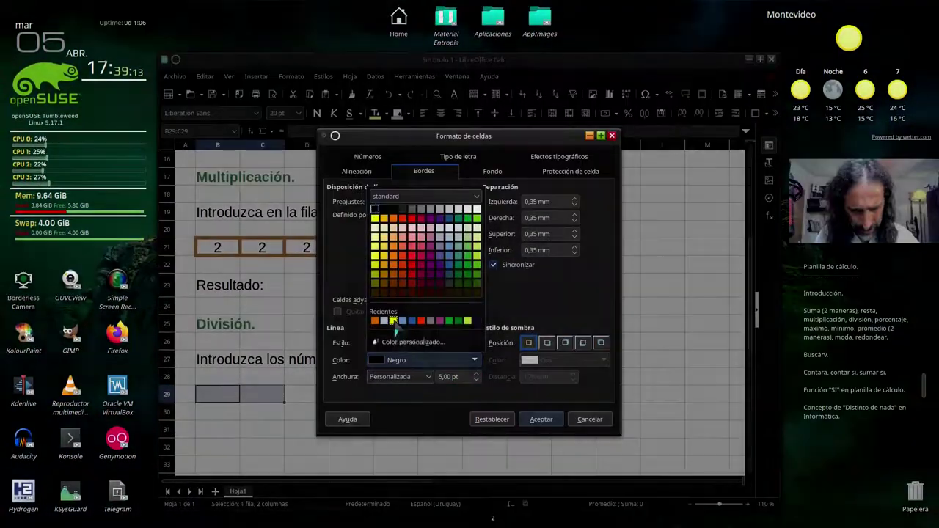
click(374, 220)
click(413, 257)
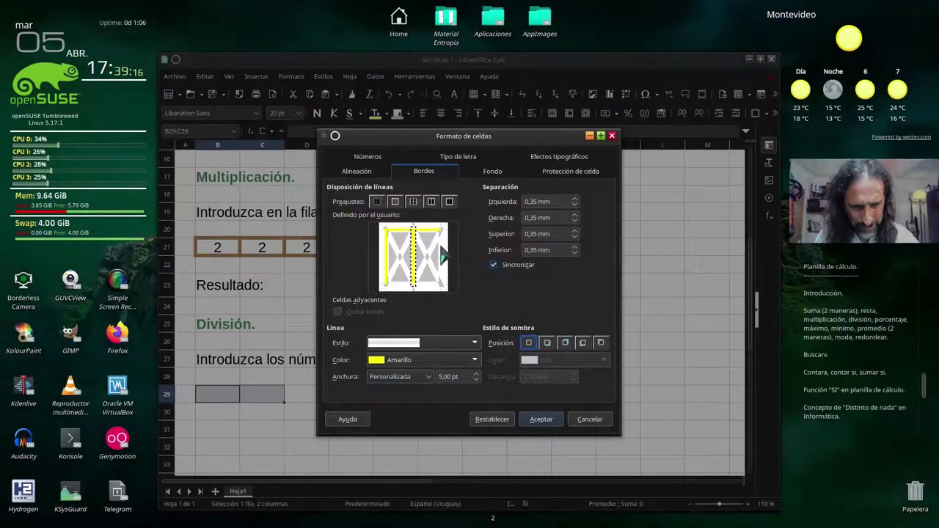
click(428, 291)
click(541, 419)
Step: Enter 1000 in B29 and 10 in C29, then select both input cells
click(301, 415)
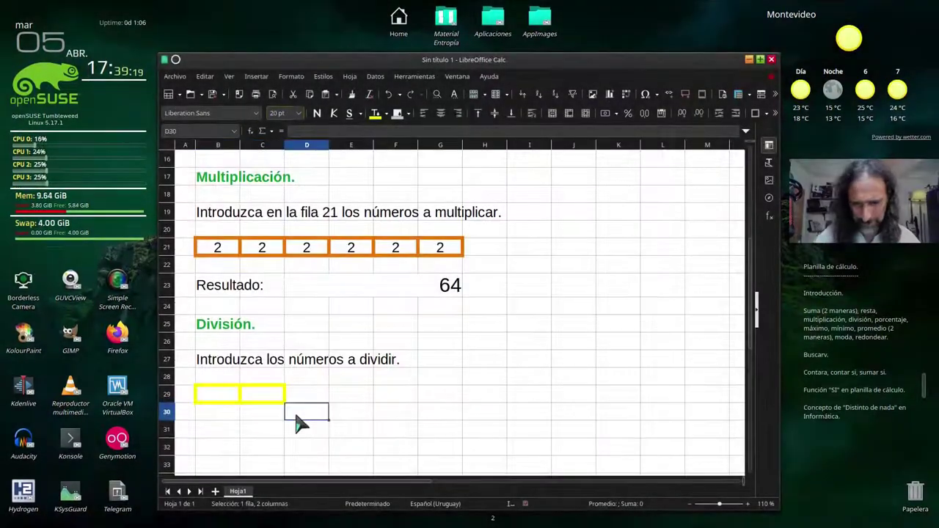
click(223, 397)
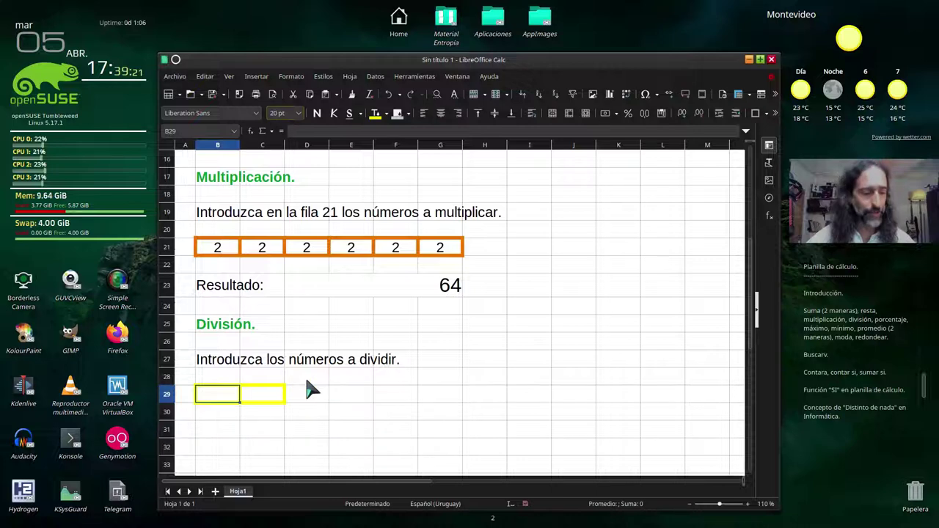
text(1000)
key(Tab)
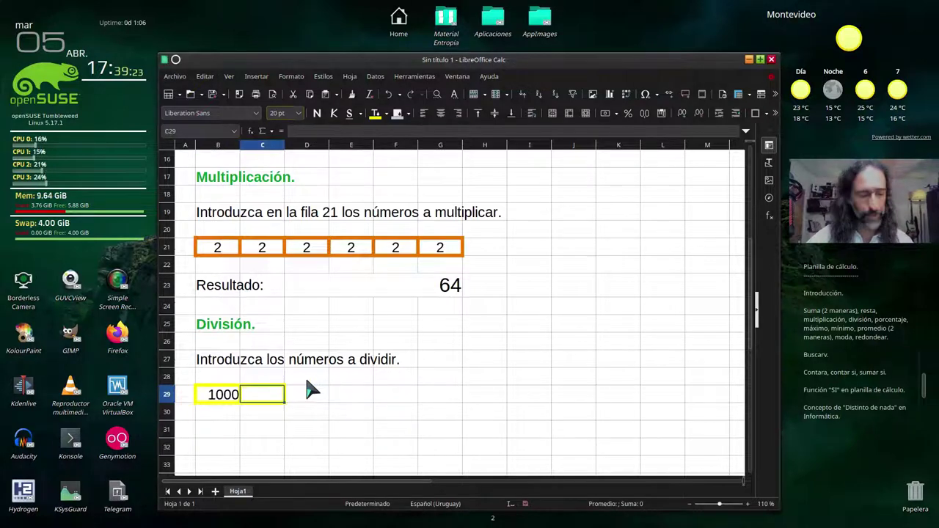
text(10)
key(Return)
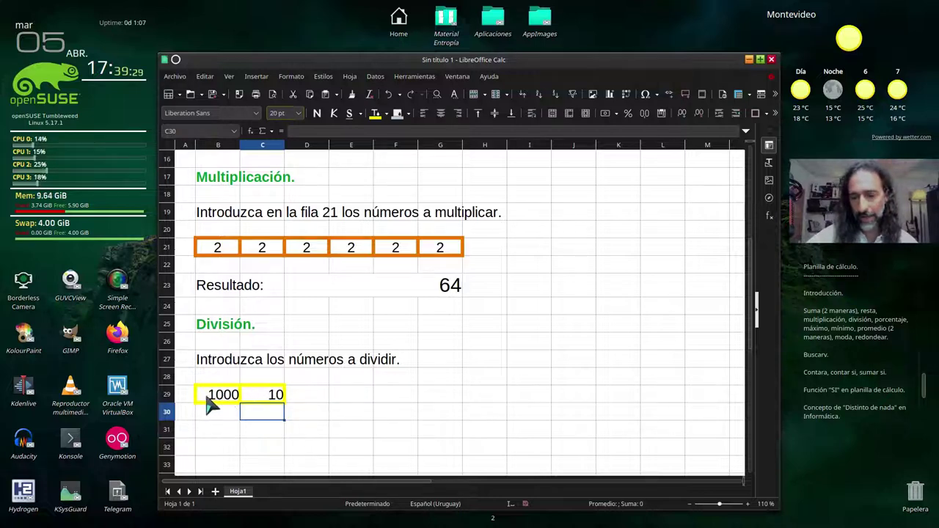
click(173, 397)
click(237, 430)
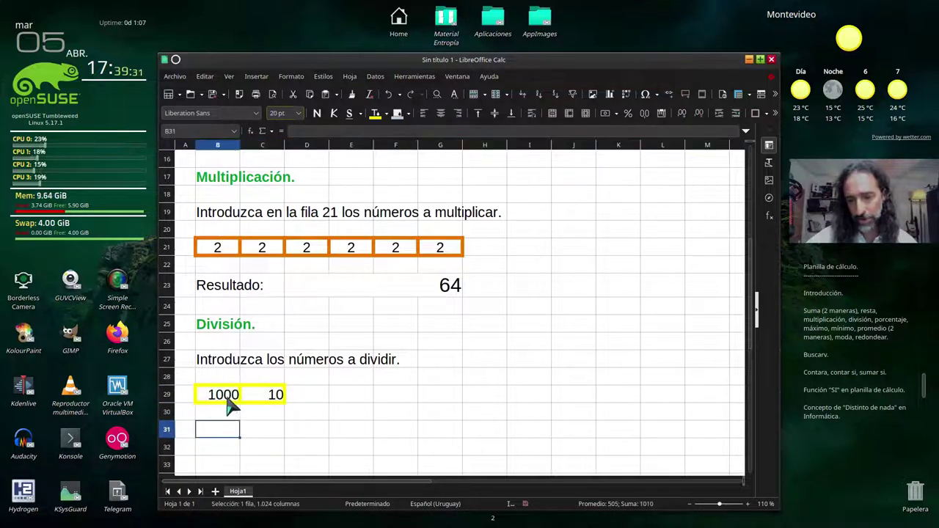
drag(228, 400, 257, 396)
Step: Centre the numbers 1000 and 10, and label B31 'Resultado:'
click(441, 113)
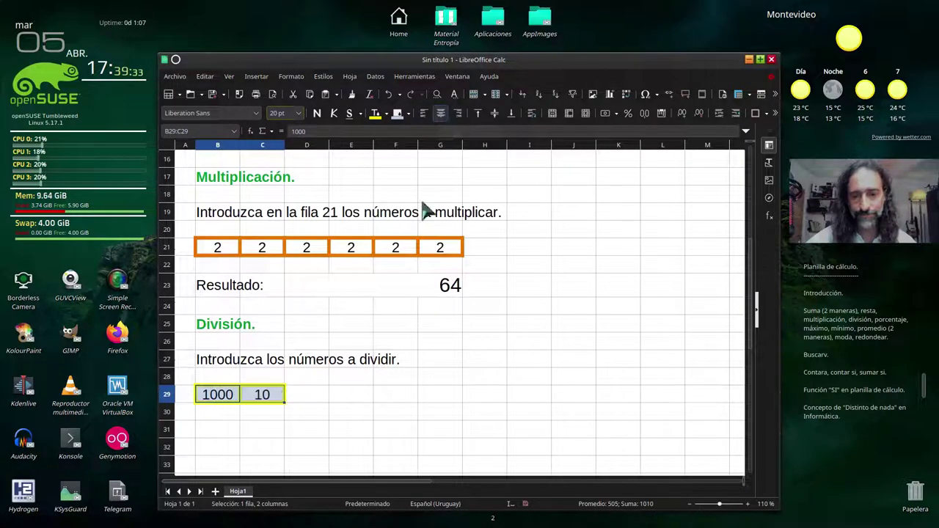
click(216, 431)
text(Resul)
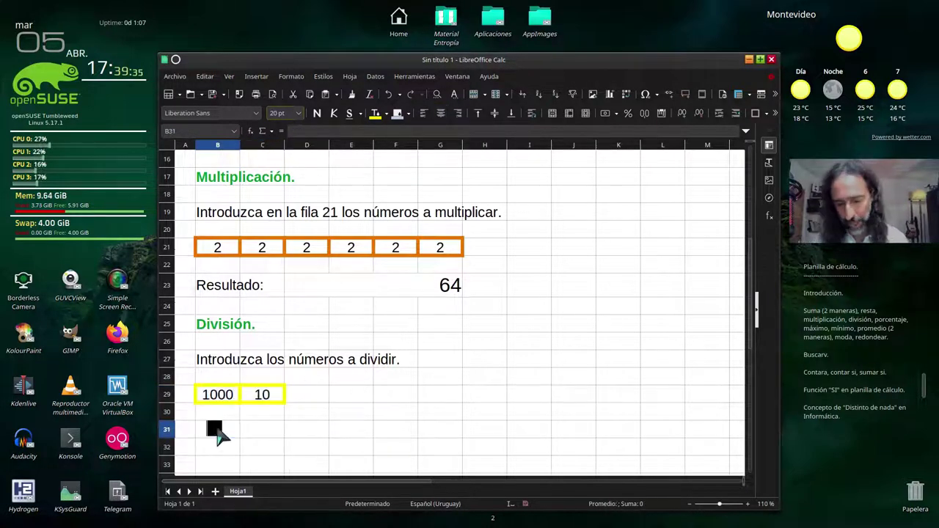
text(tado:)
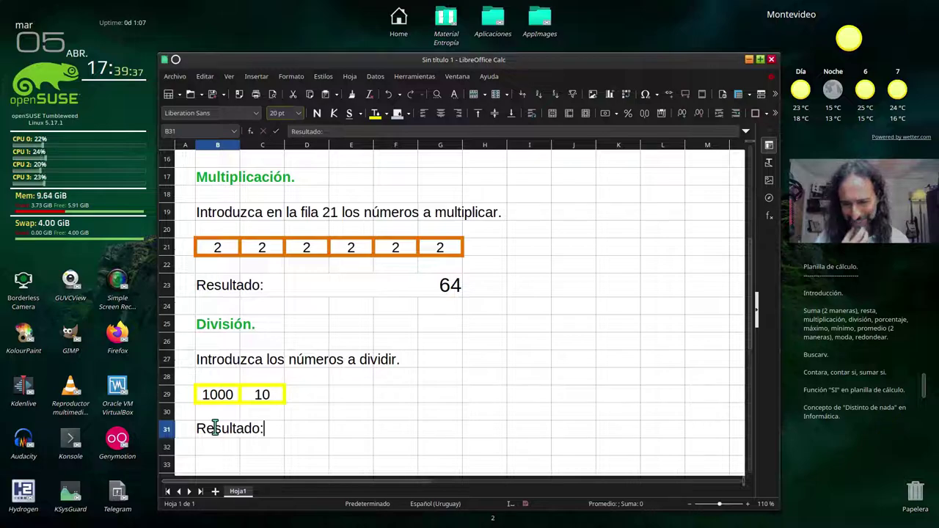
key(Return)
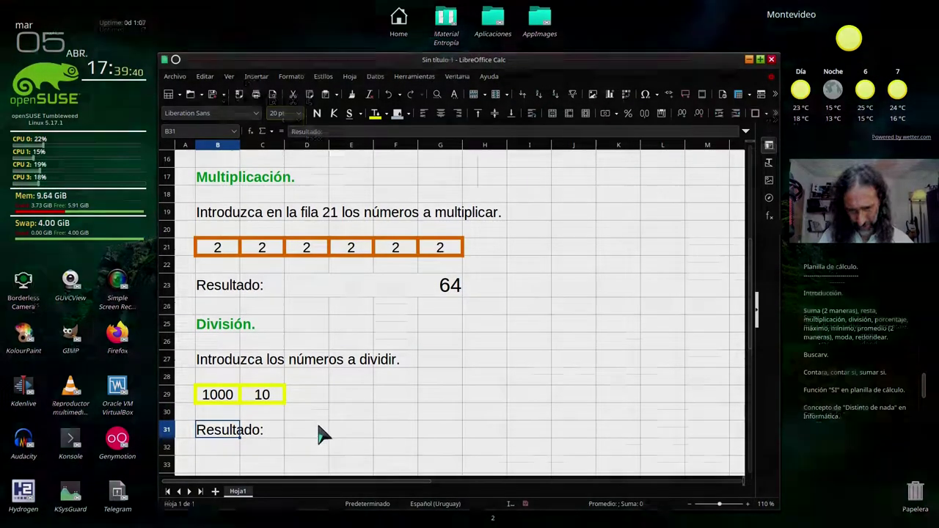
Step: Merge D31:G31 and enter the formula =B29/C29 in it
drag(321, 431, 448, 431)
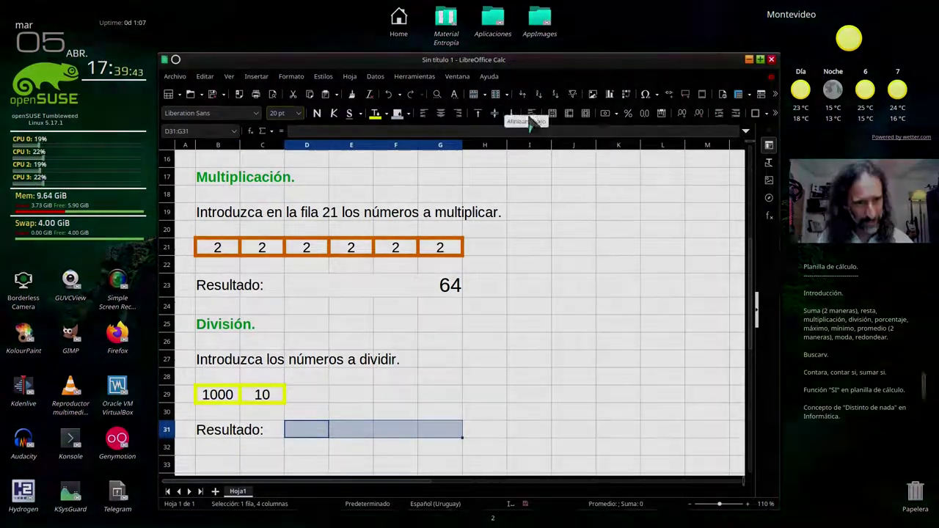
click(552, 113)
text(=)
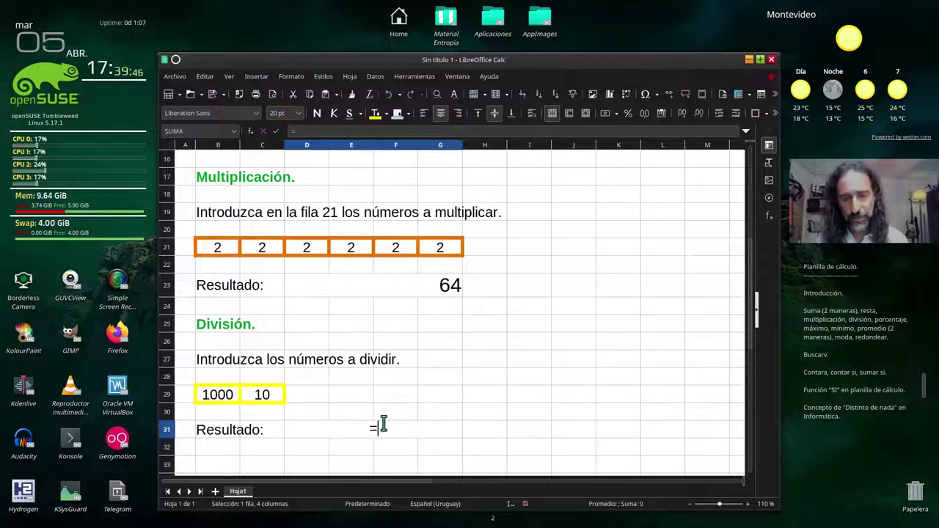
click(221, 400)
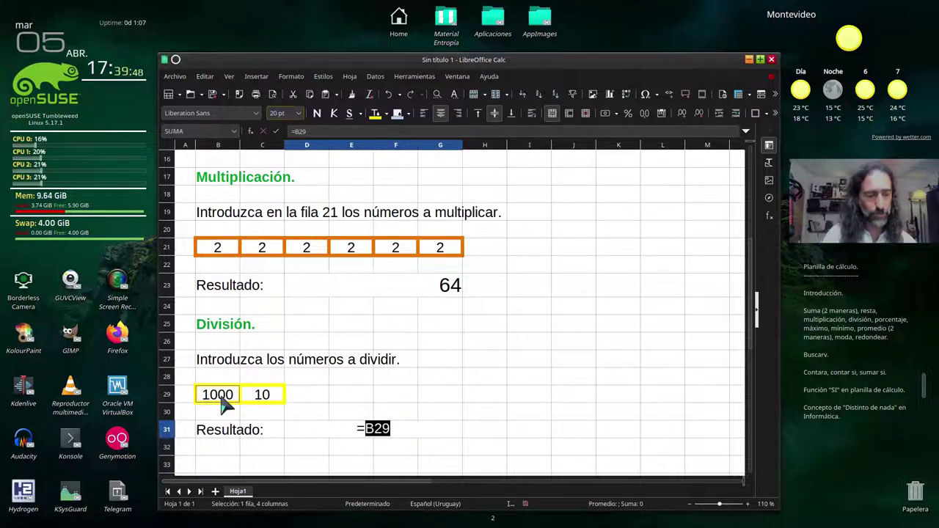
text(/)
click(261, 400)
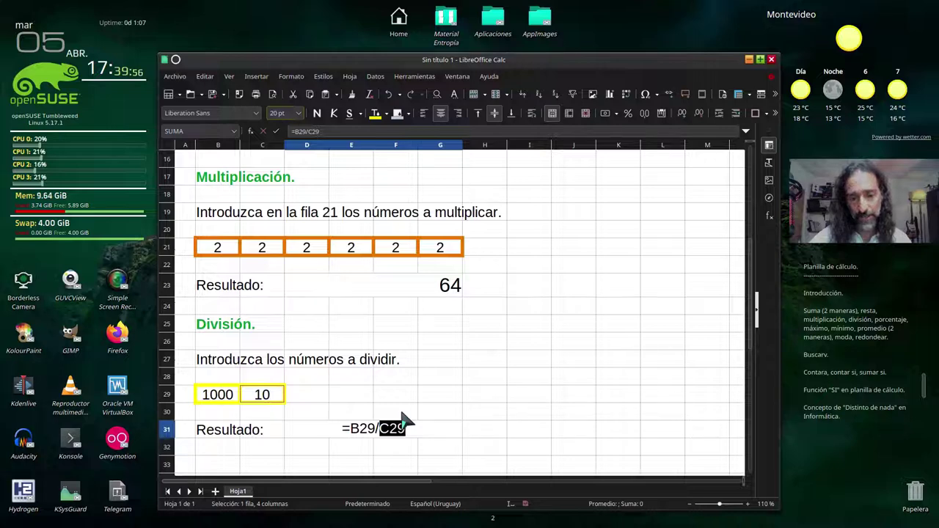
key(Return)
Step: Right-align the result 100 in the merged D31:G31 cell
click(384, 433)
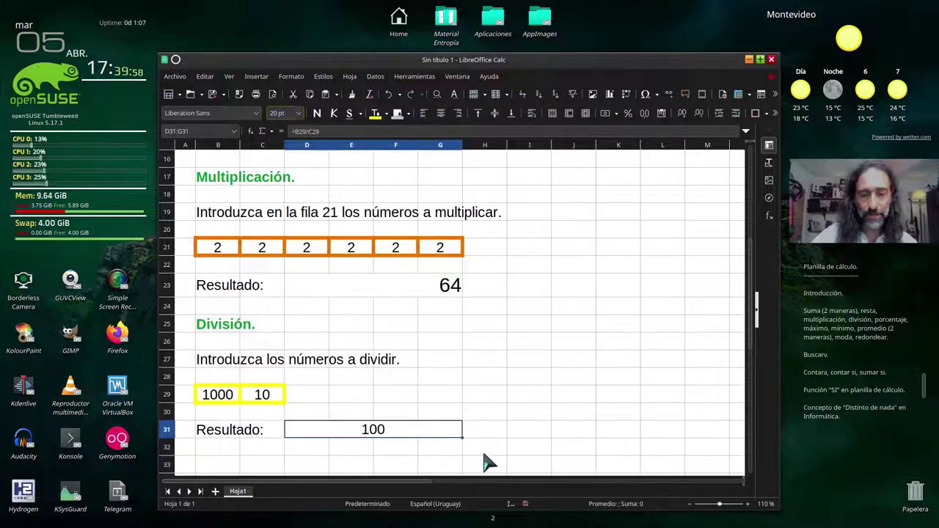
click(458, 113)
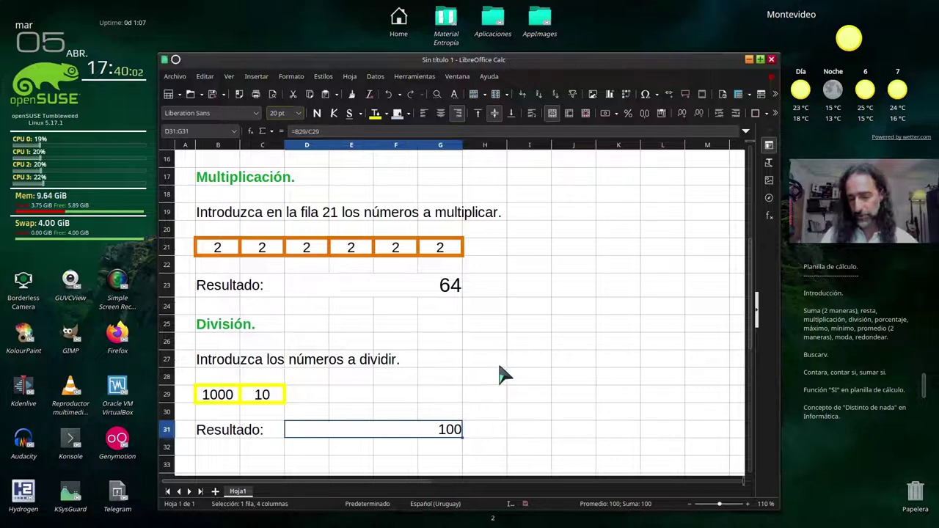
ctrl+scroll(336, 367, down, 1)
ctrl+scroll(335, 367, down, 1)
ctrl+scroll(335, 367, down, 3)
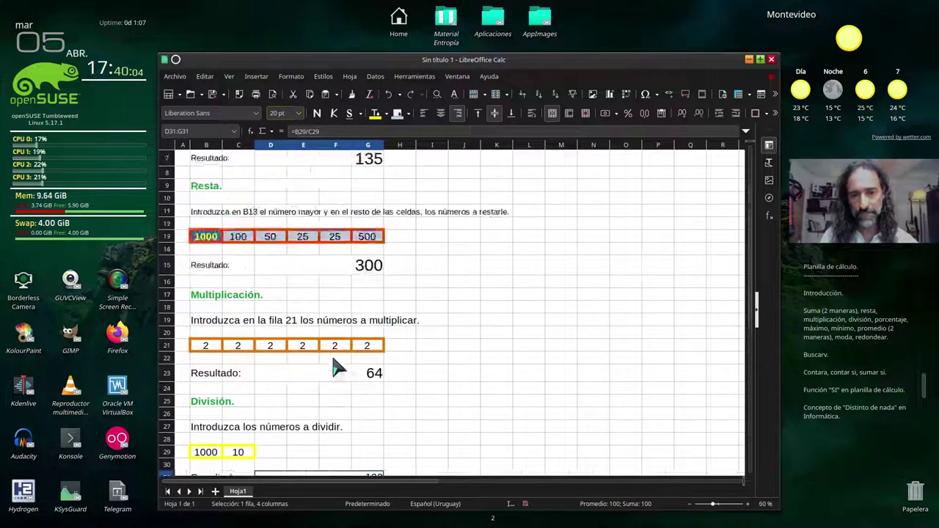